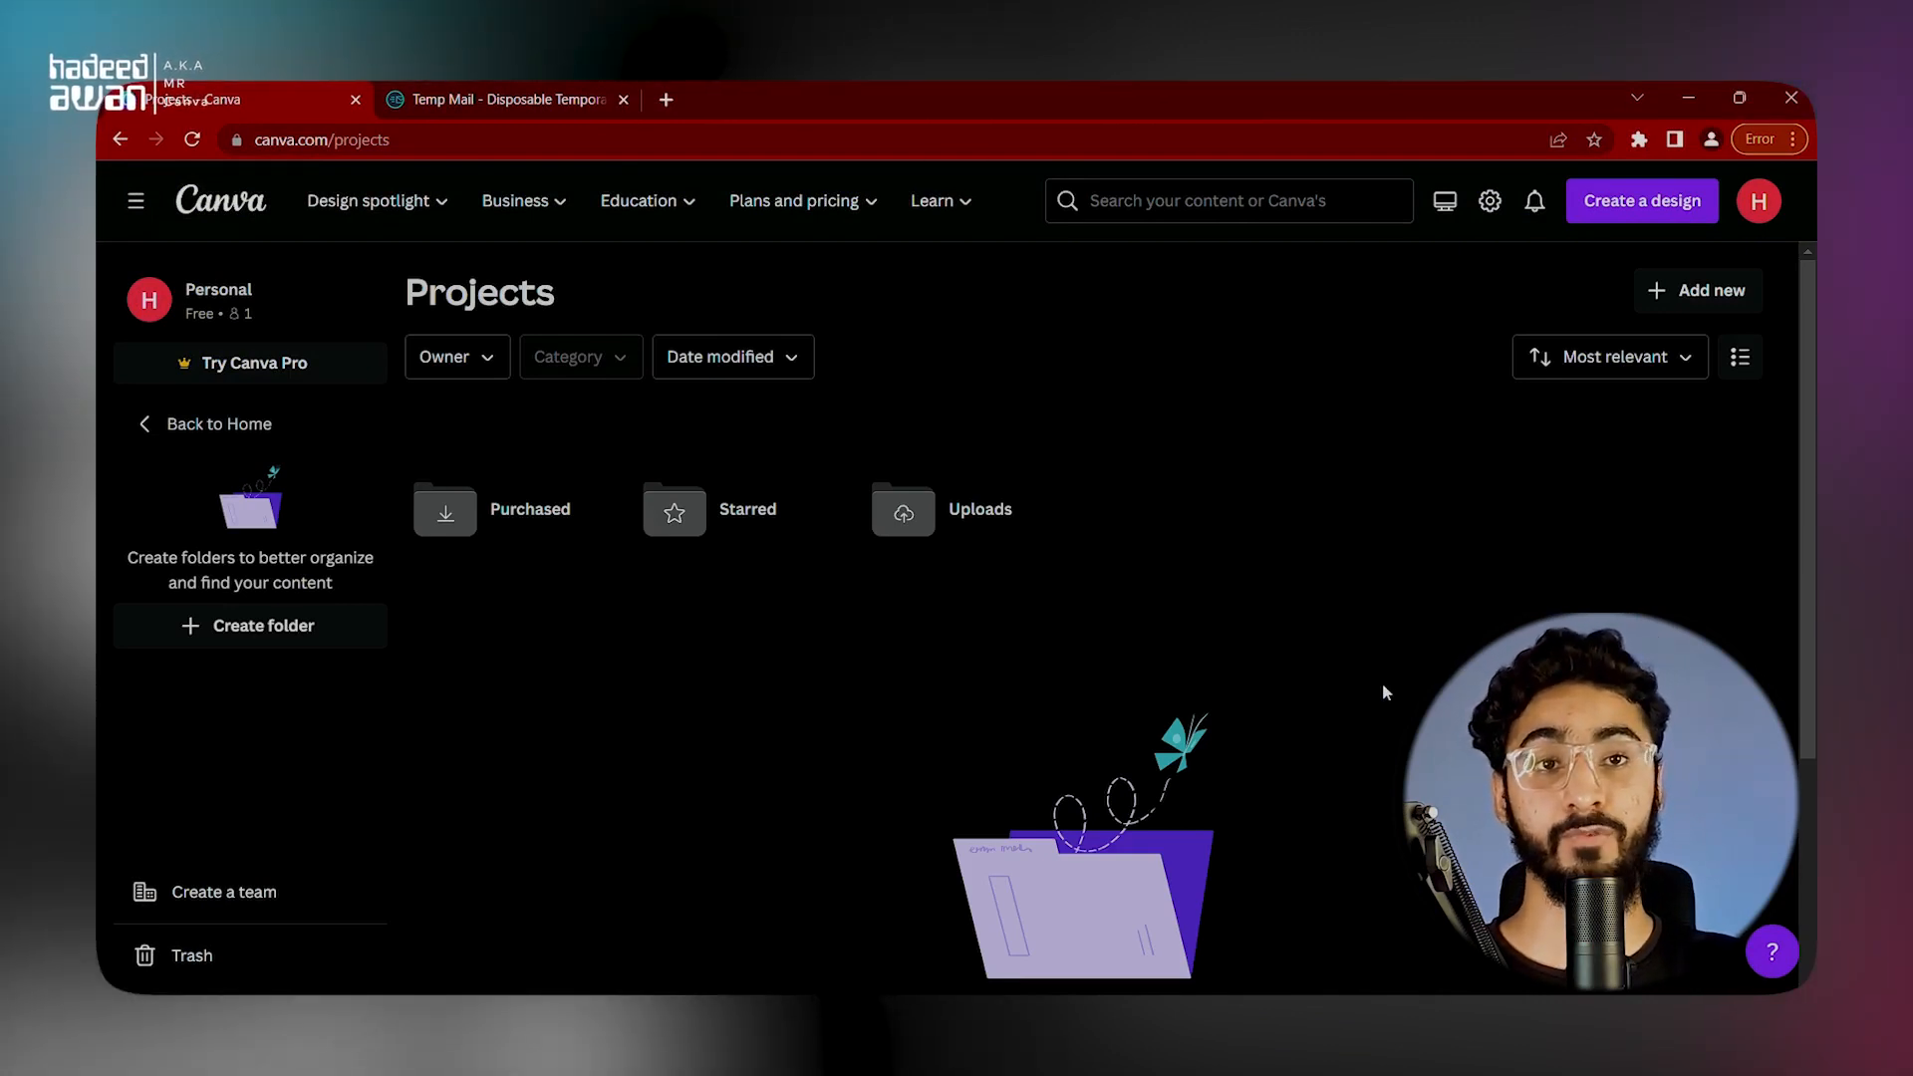
Step: Create a new project folder named "Mr Canva"
{"action": "left_click", "coordinate": [1704, 304]}
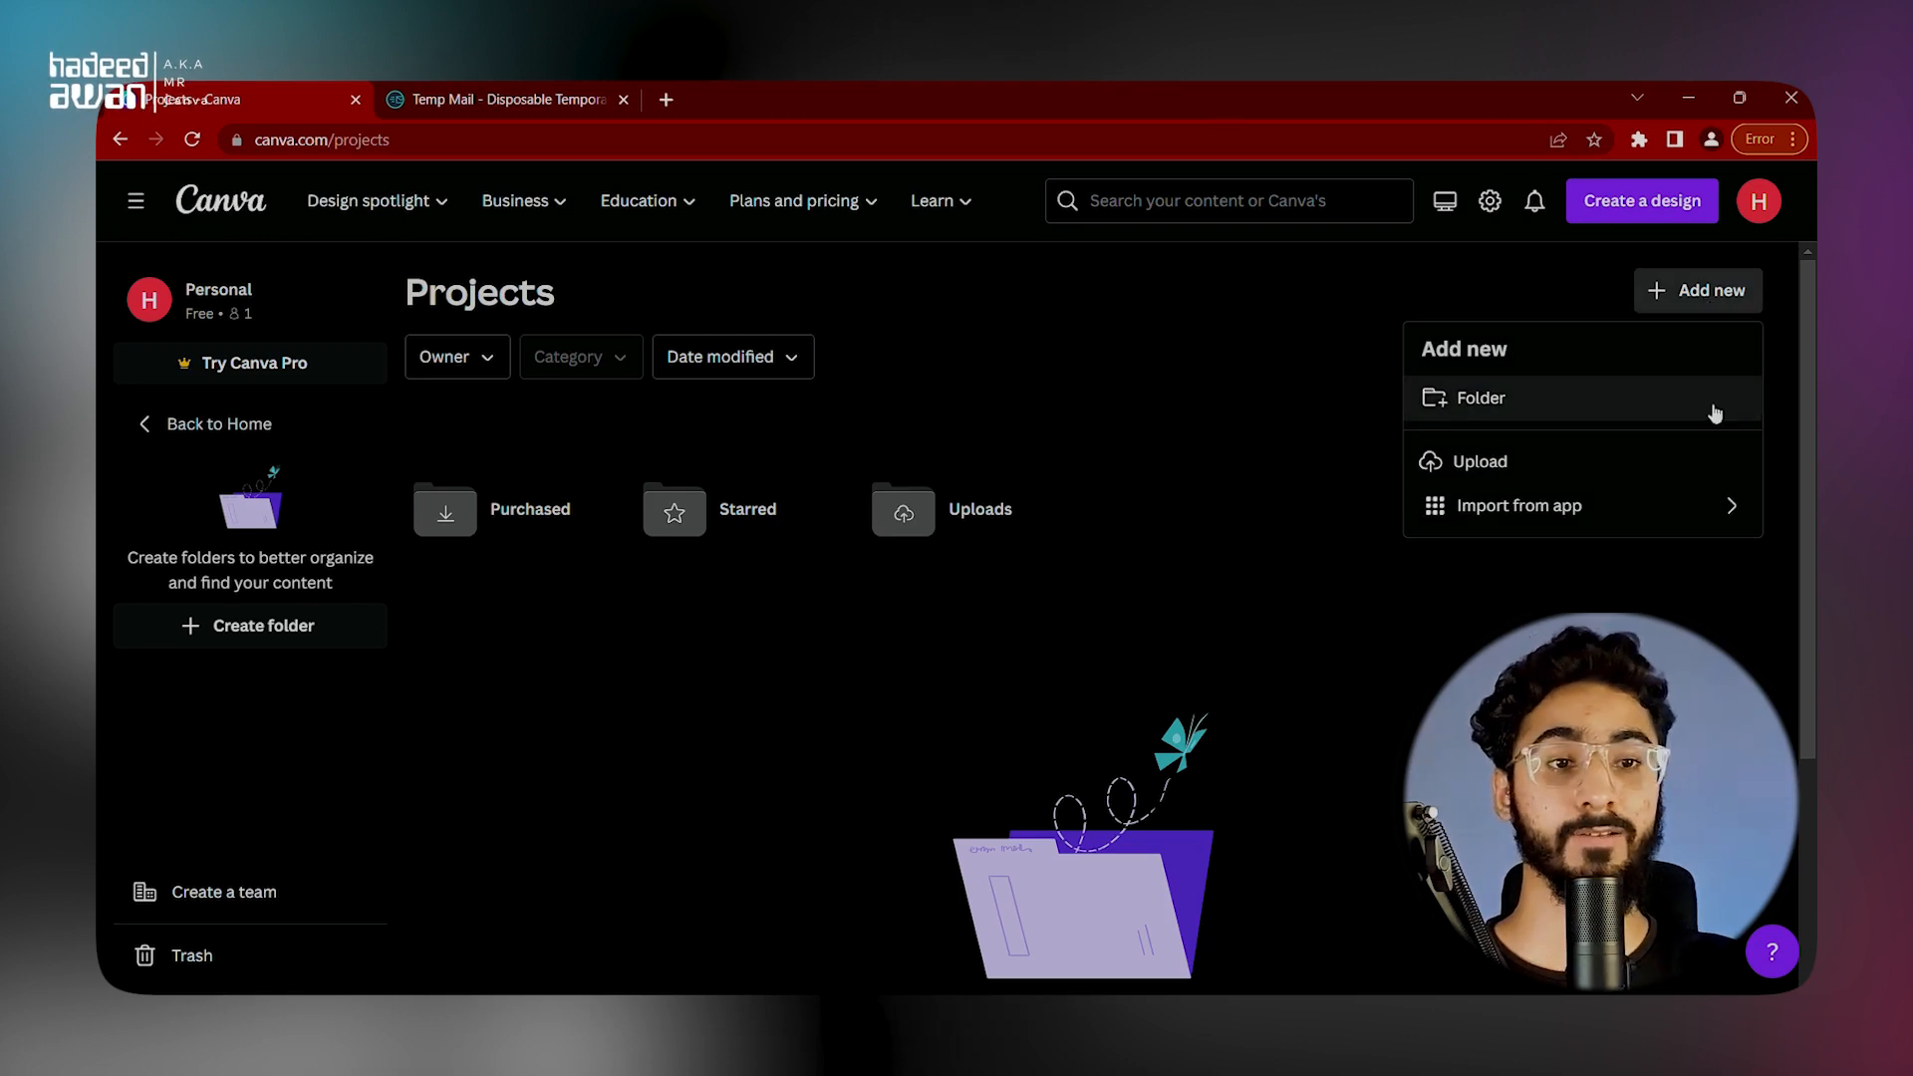
{"action": "left_click", "coordinate": [1545, 417]}
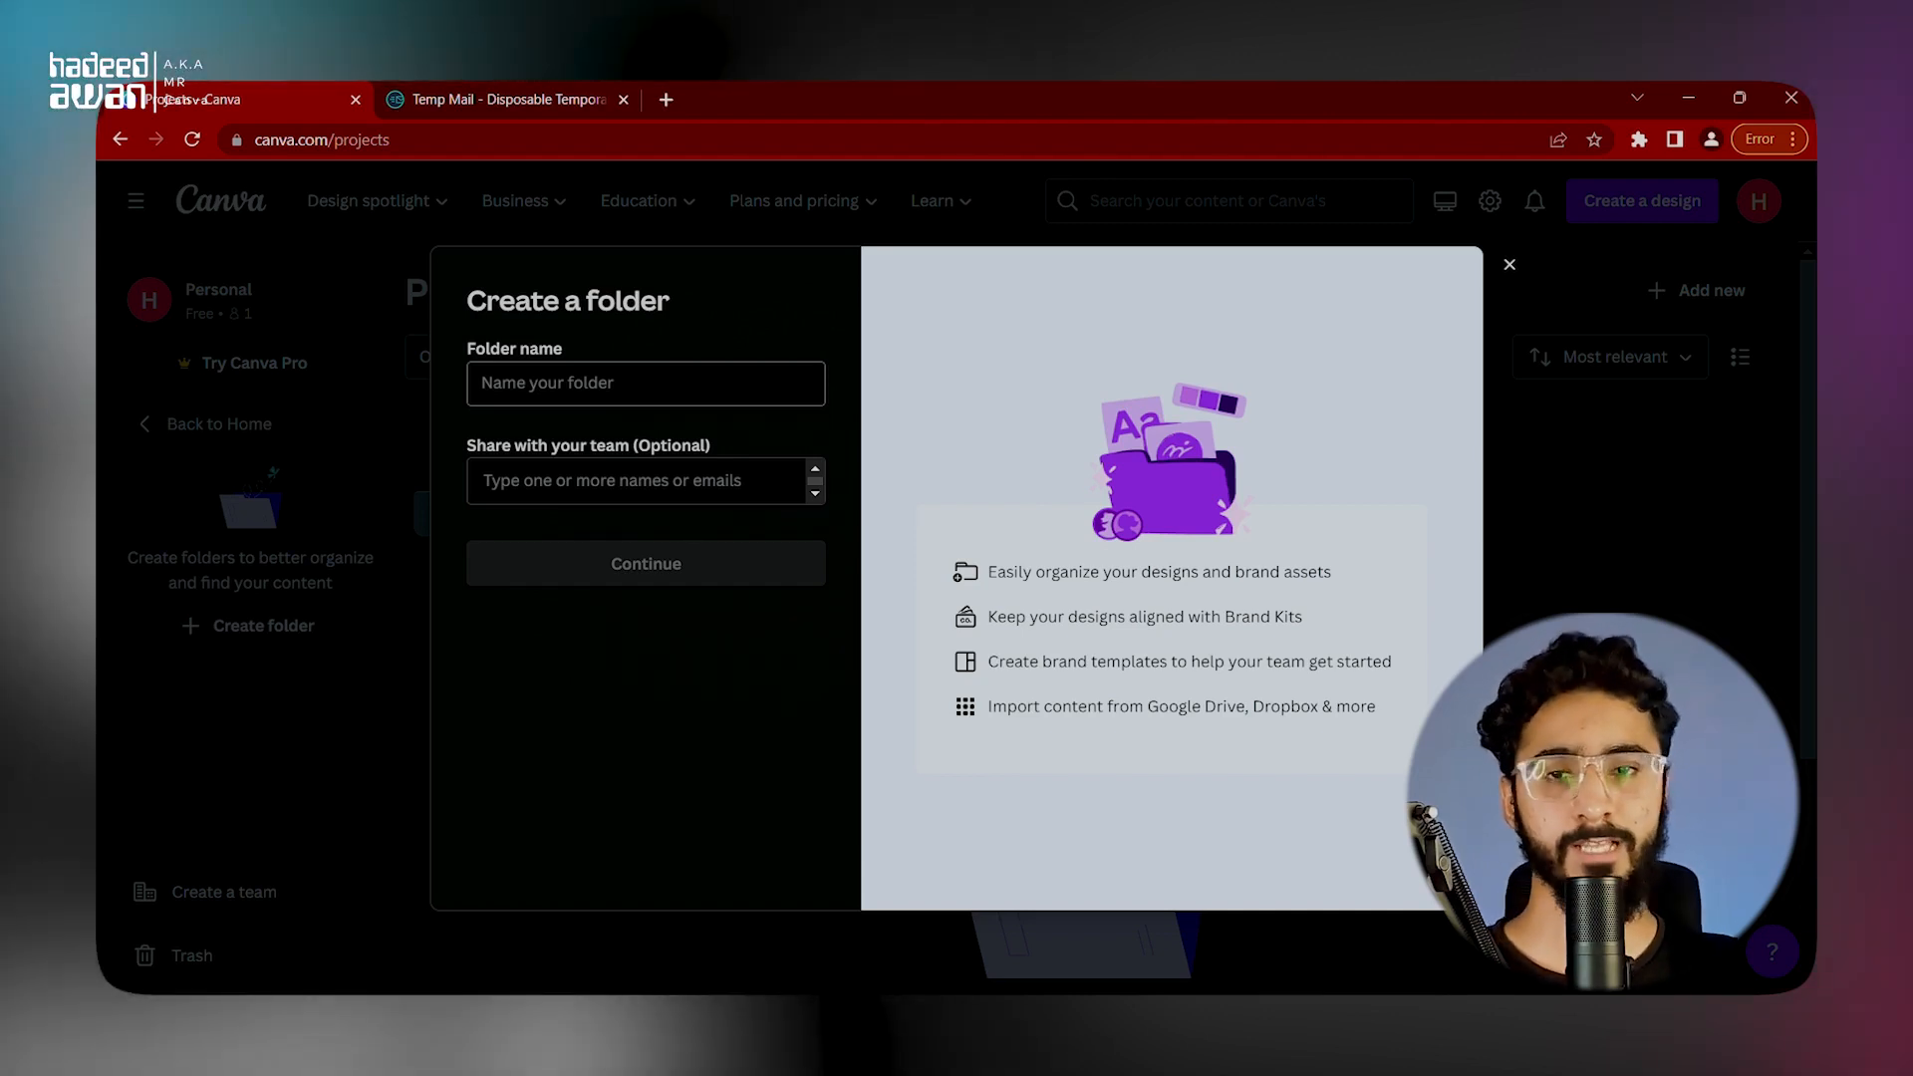
{"action": "type", "text": "Mr Canva"}
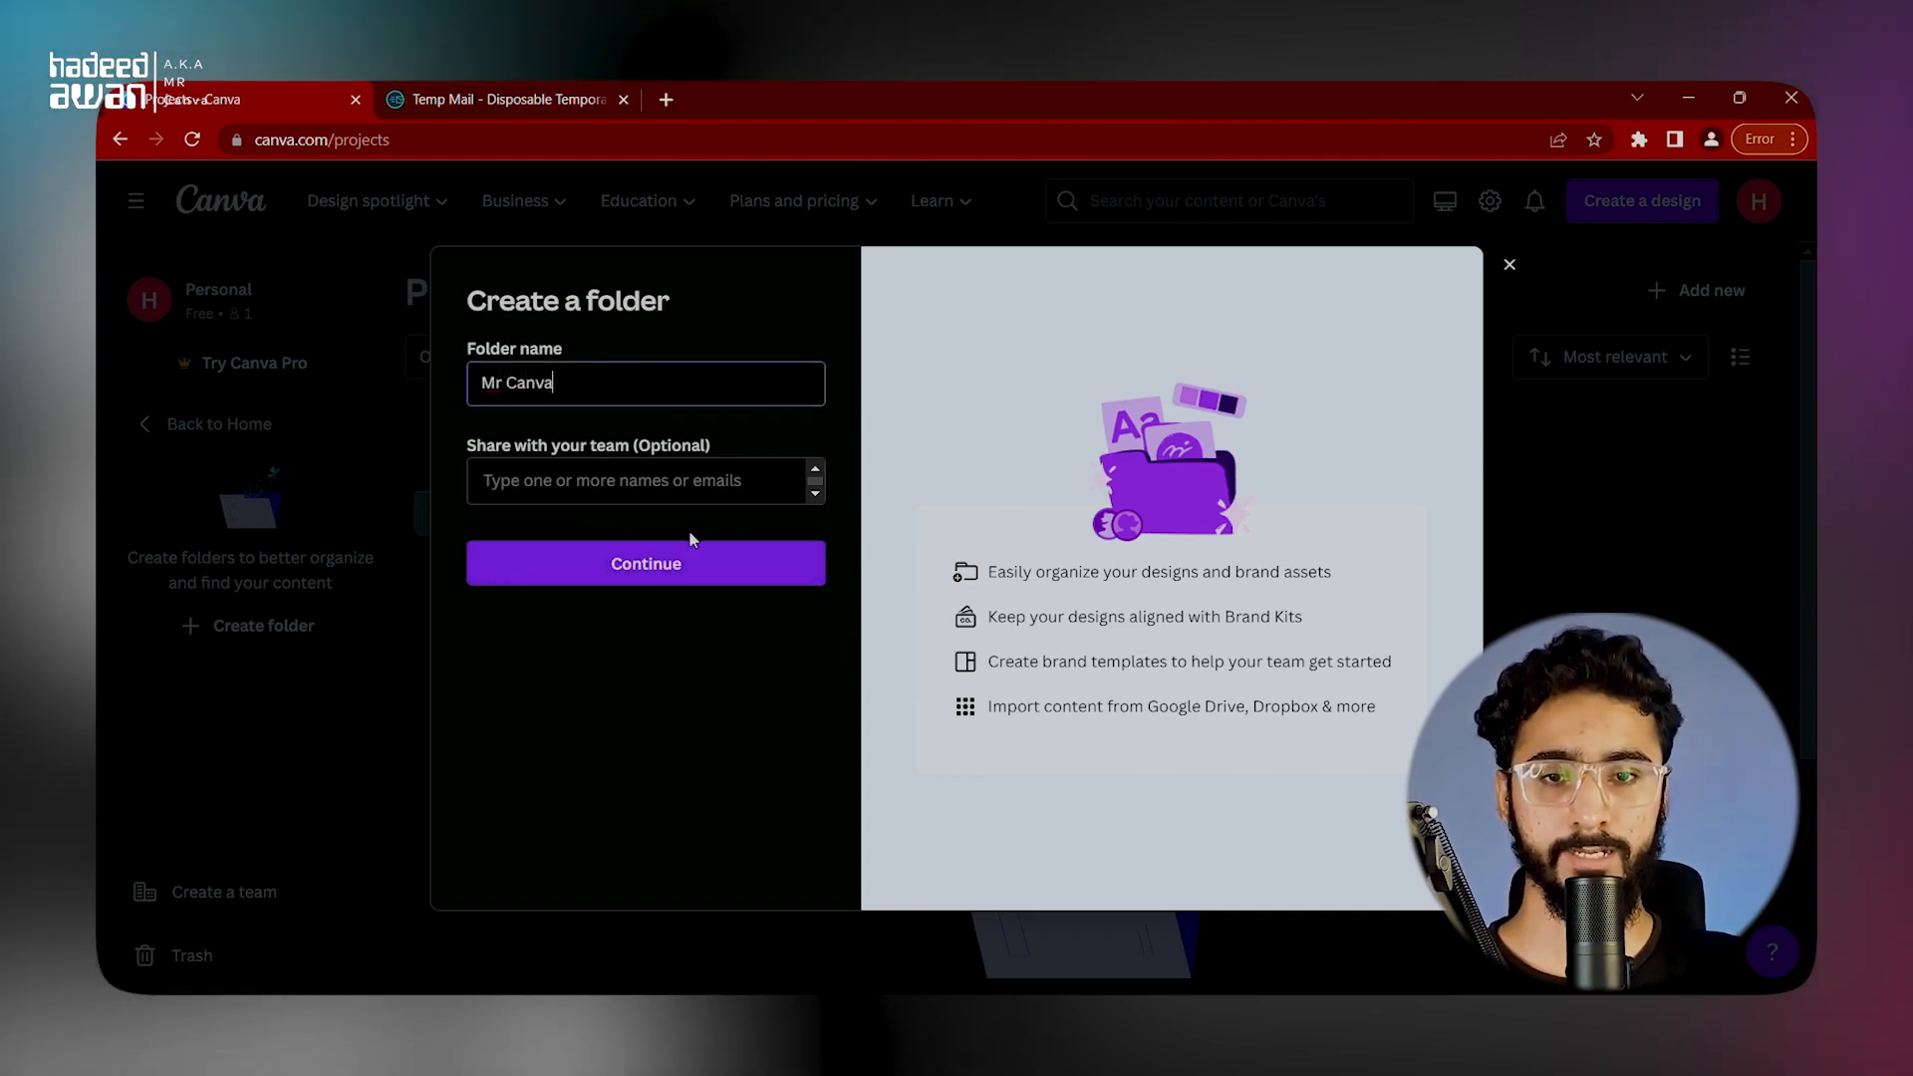
{"action": "left_click", "coordinate": [704, 564]}
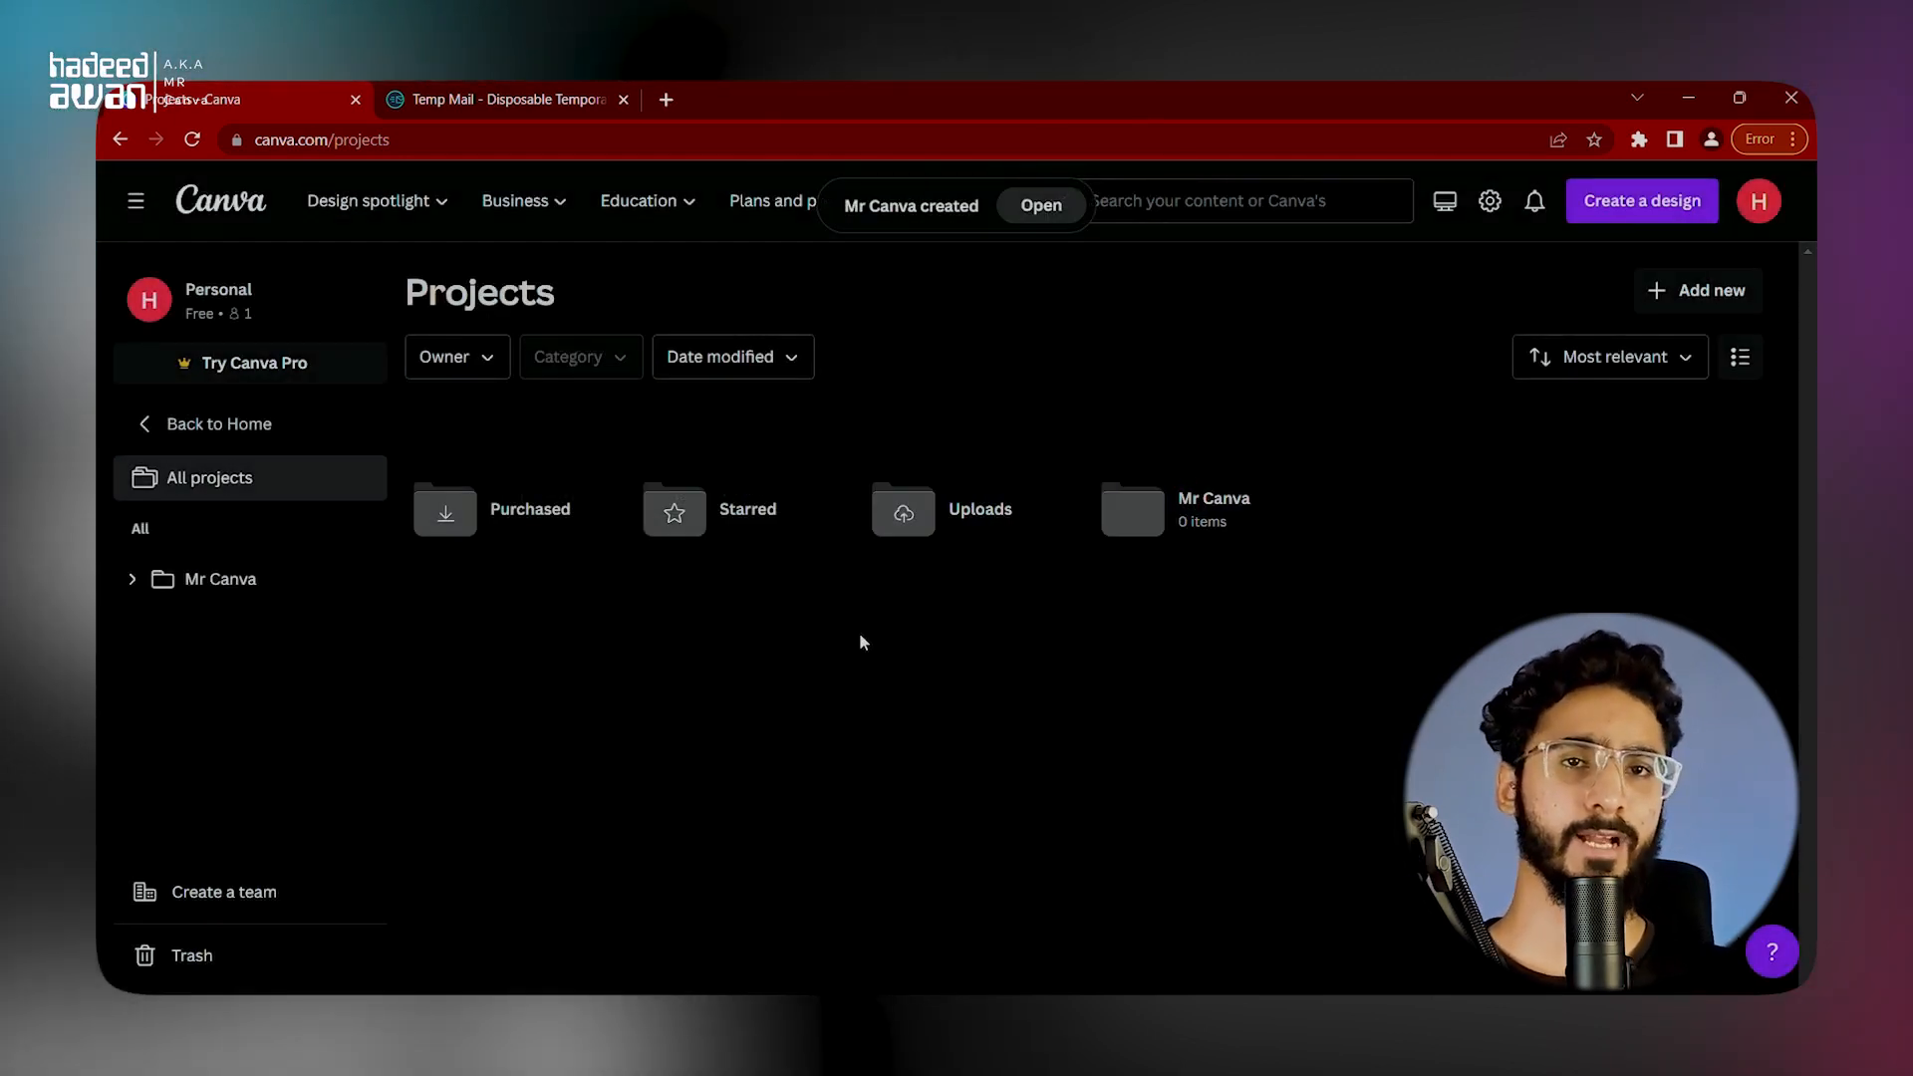
Step: Open the Mr Canva folder and create a new Presentation (16:9) design inside it
{"action": "left_click", "coordinate": [1217, 528]}
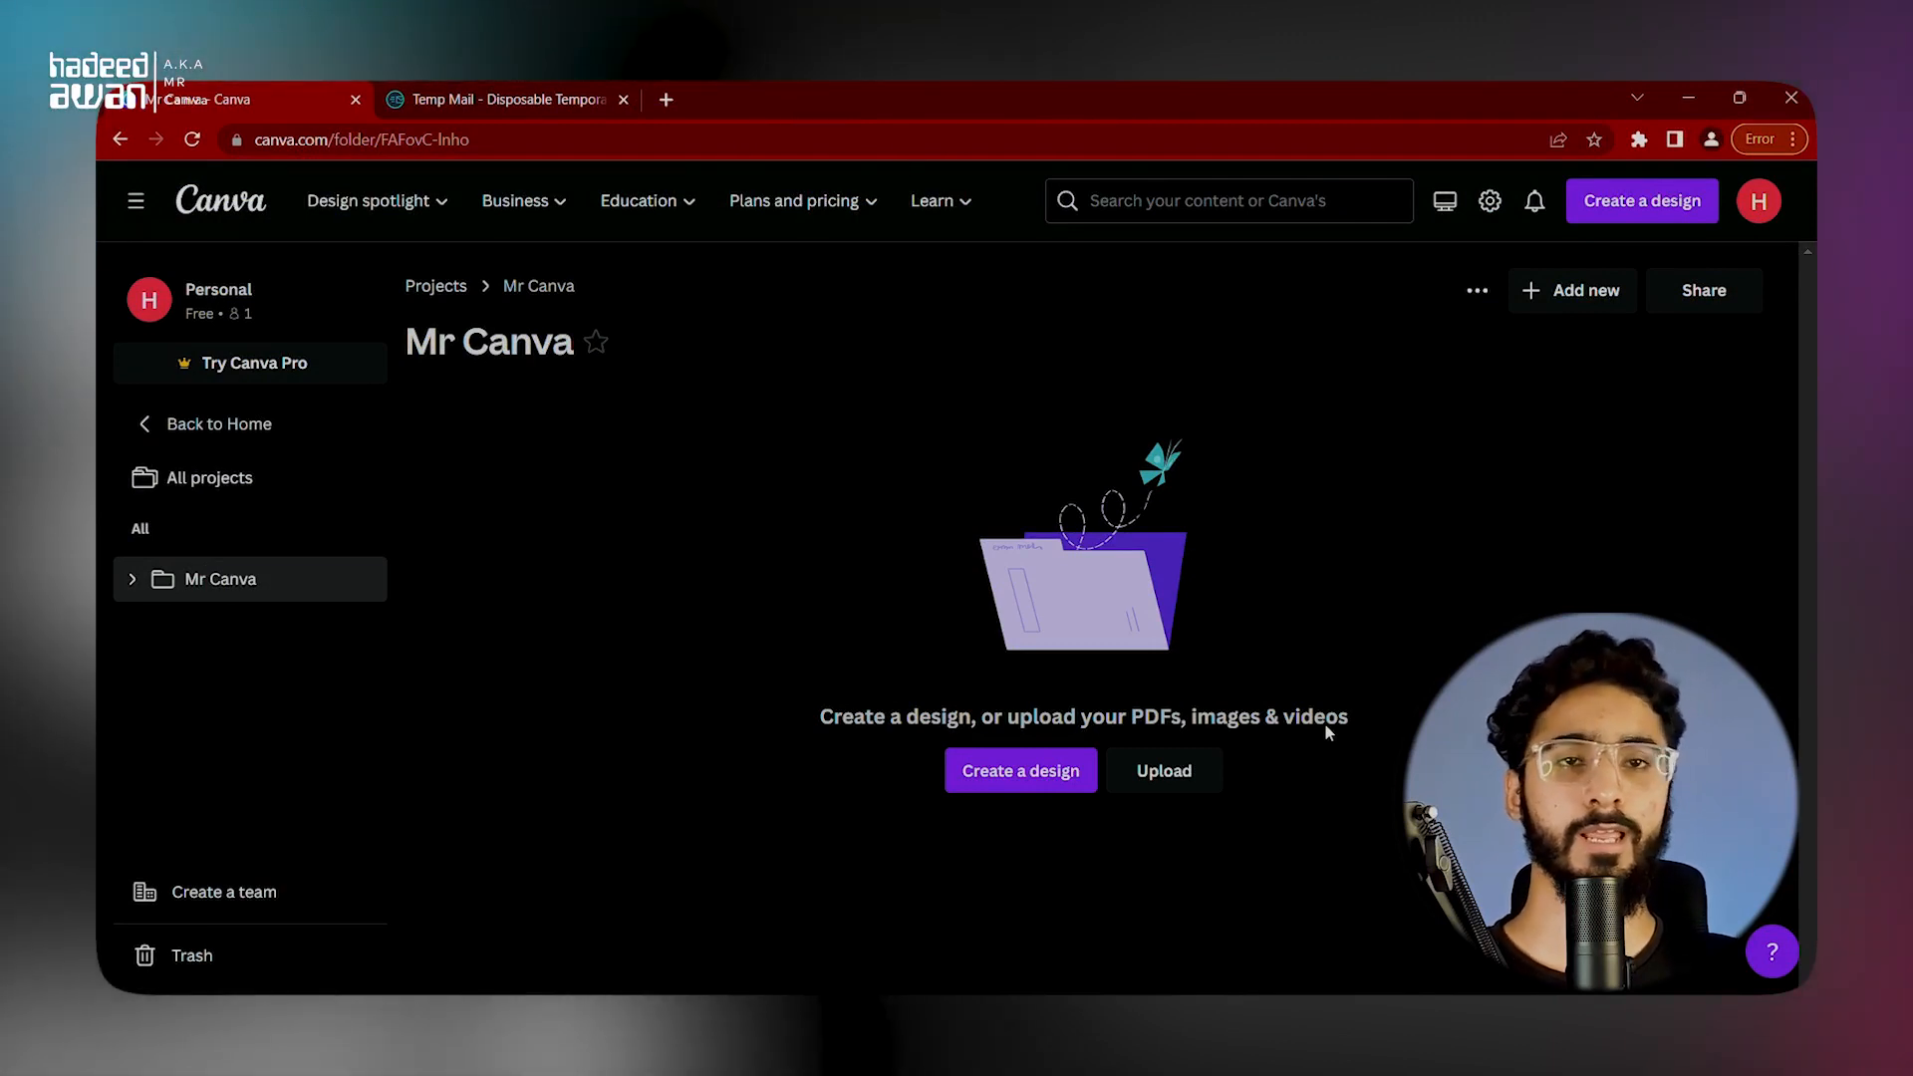
{"action": "left_click", "coordinate": [1603, 299]}
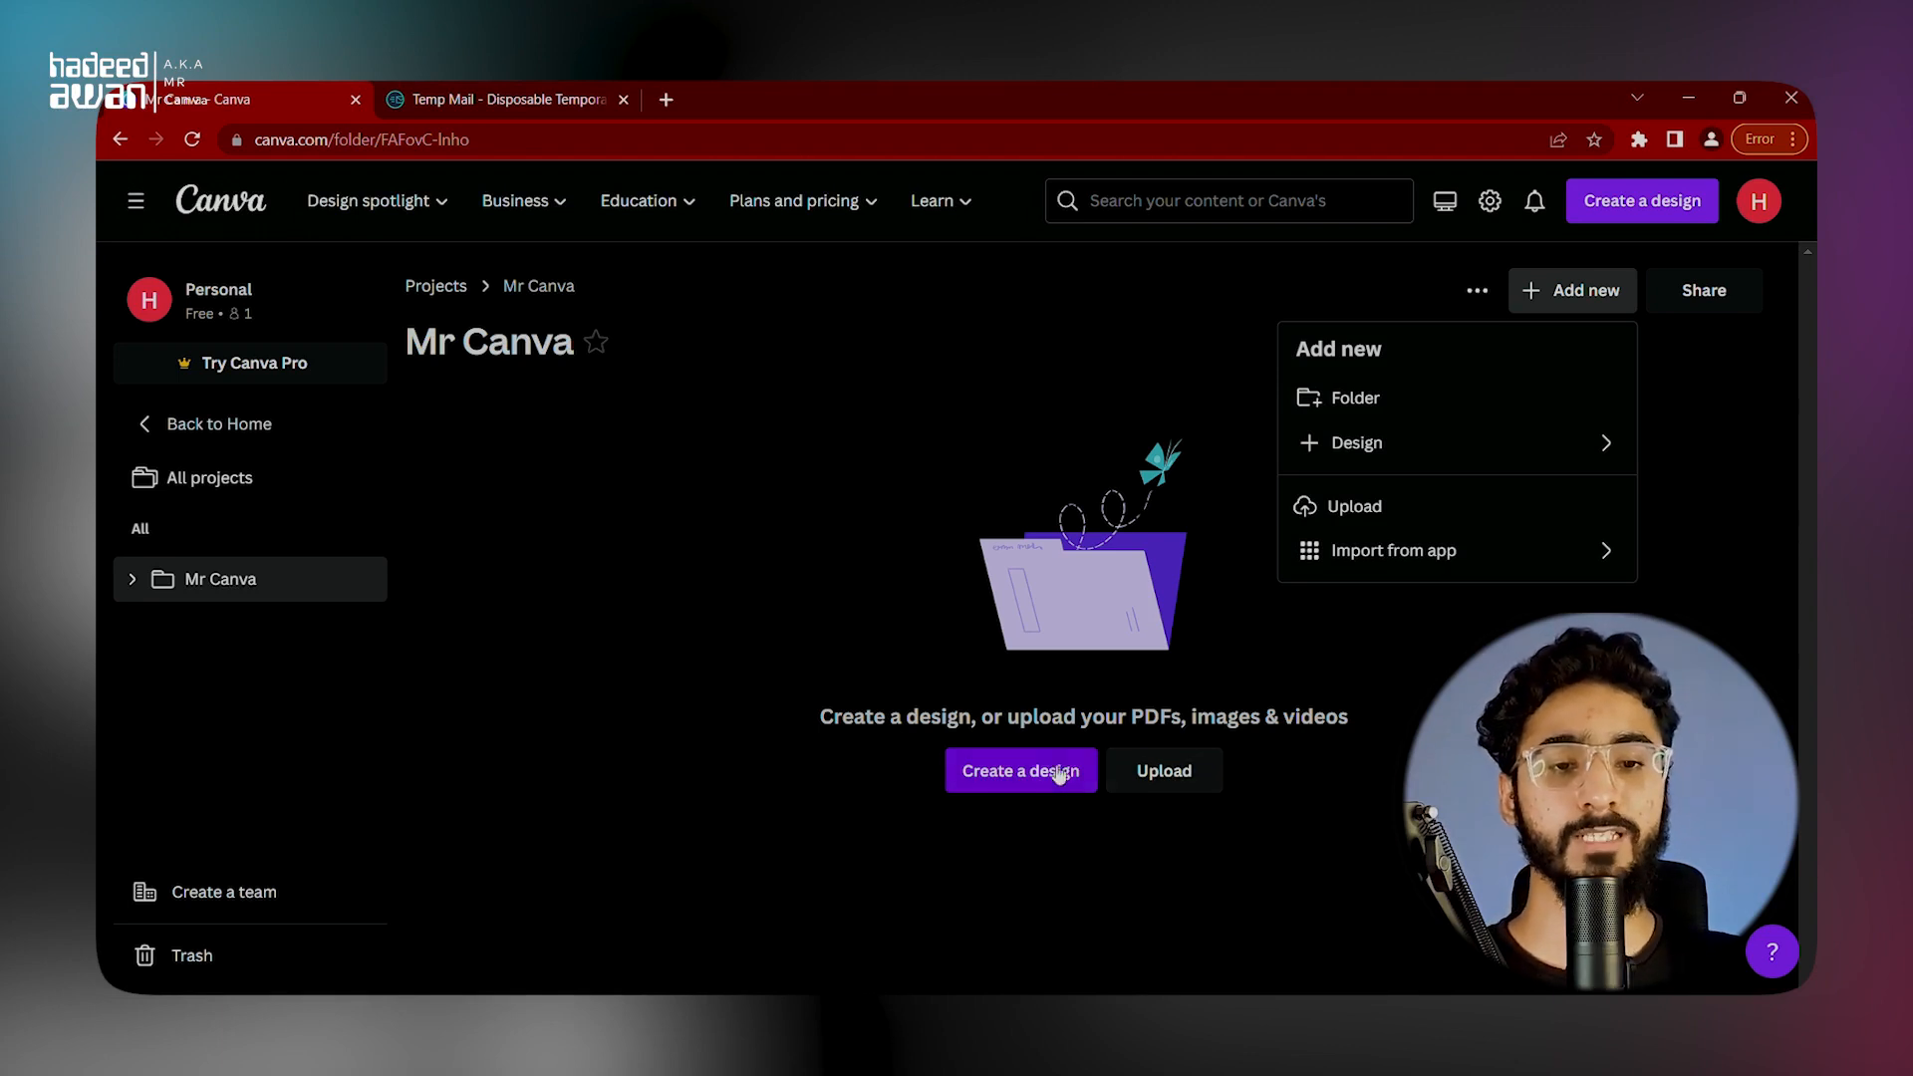
{"action": "left_click", "coordinate": [1021, 771]}
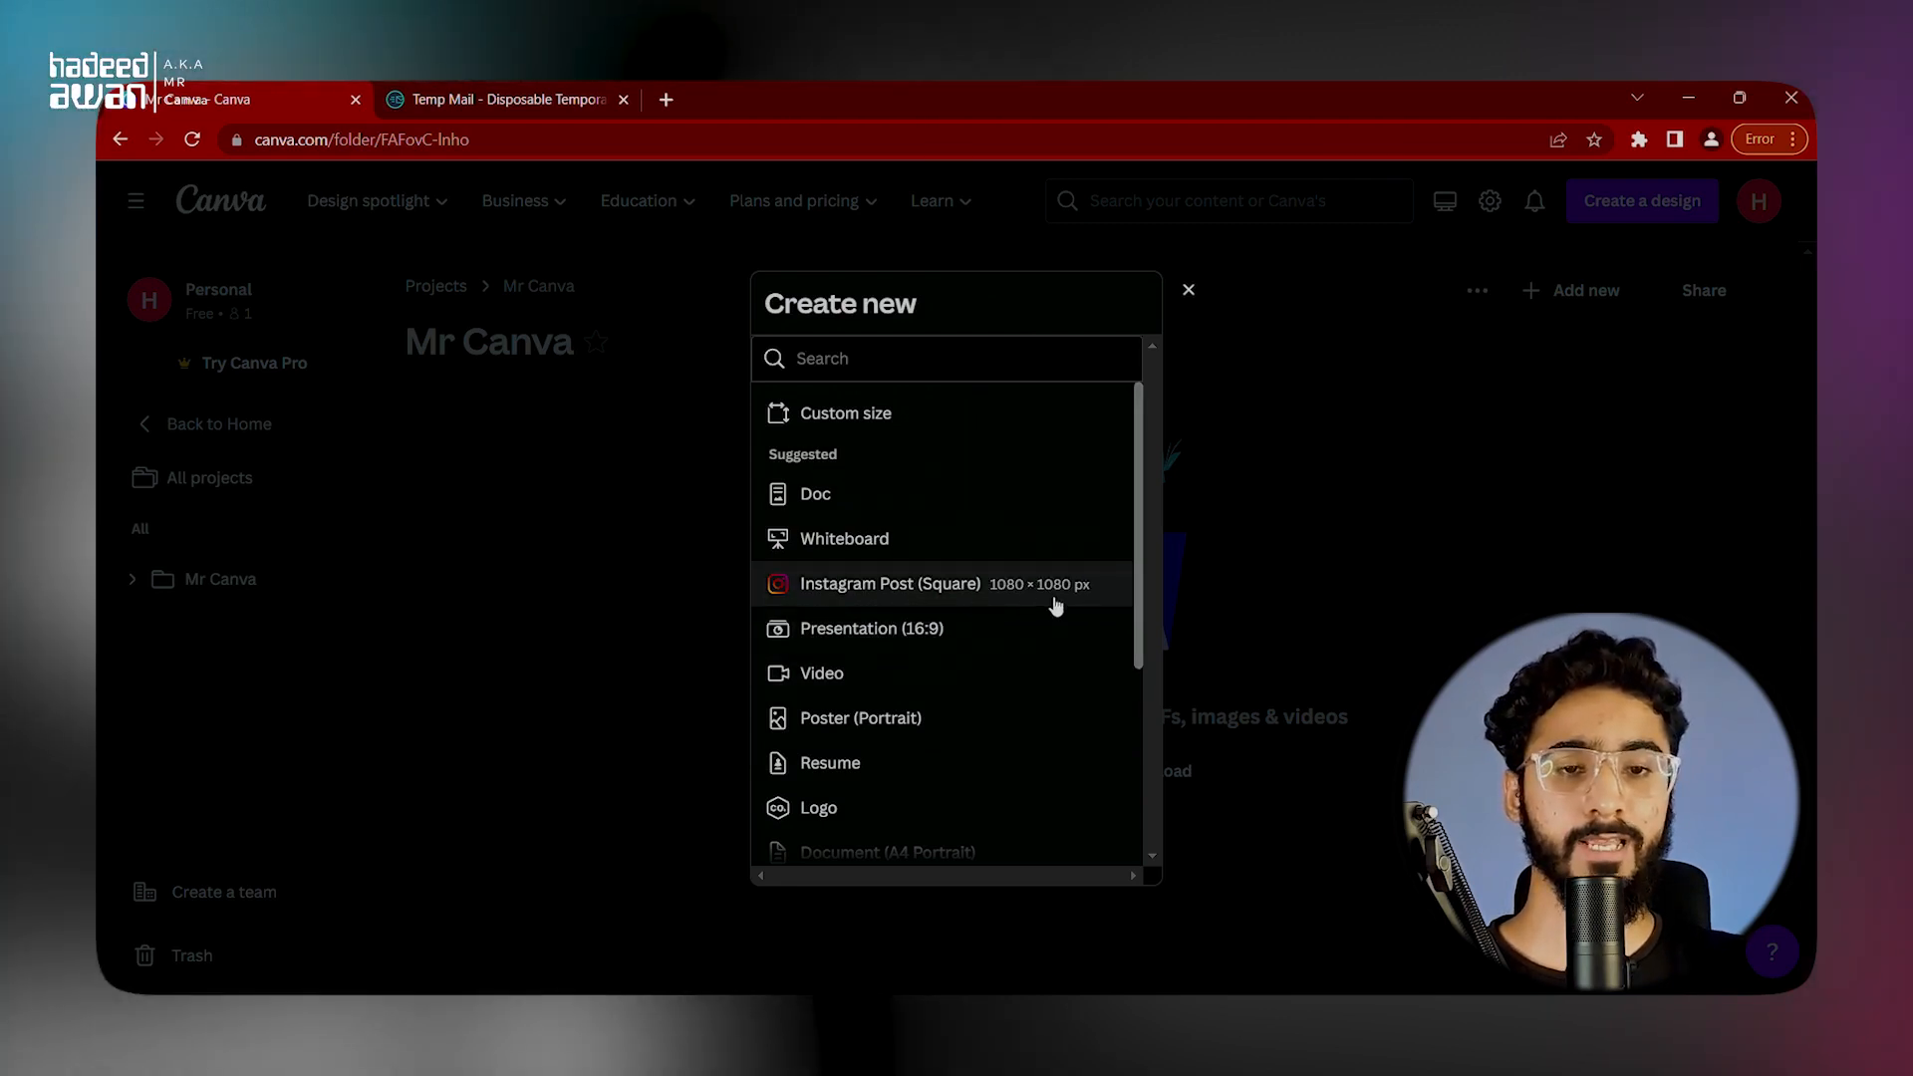
{"action": "left_click", "coordinate": [939, 628]}
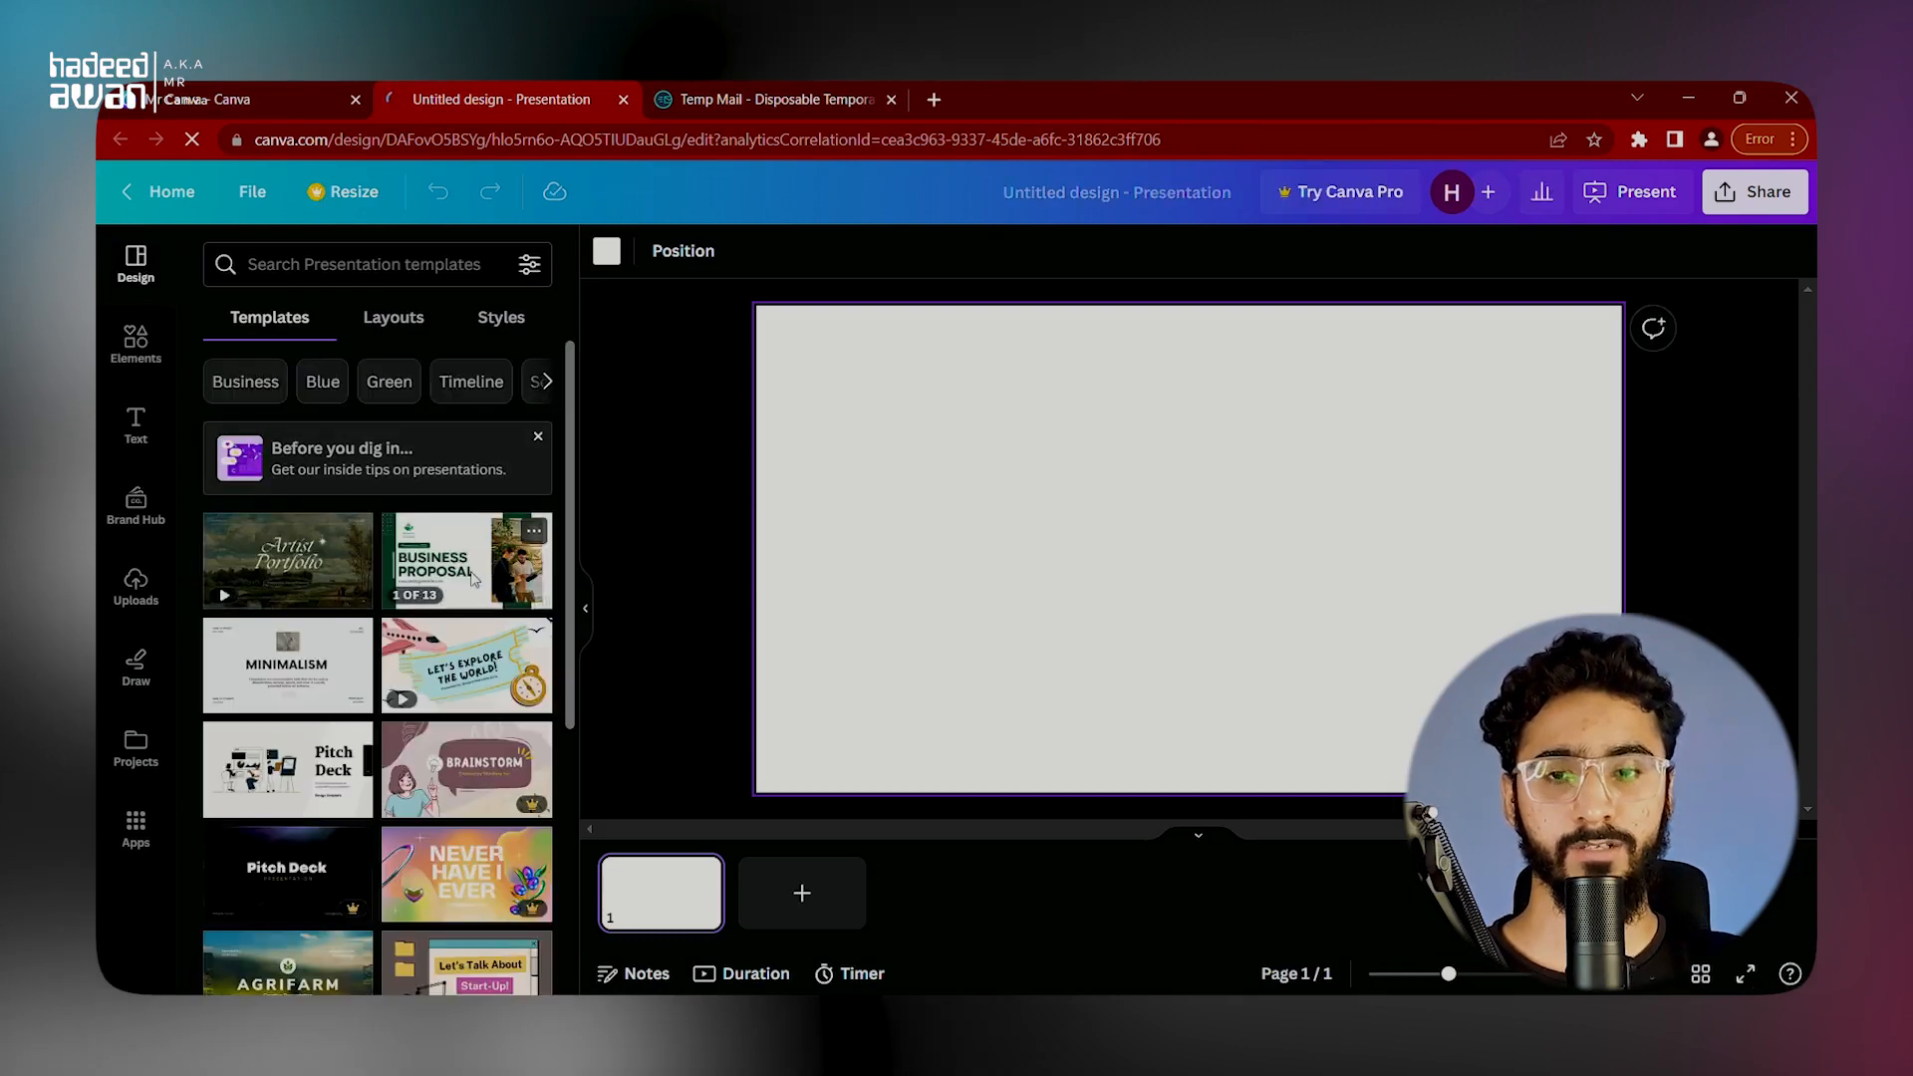
Step: Add the Objectives page of the green minimalist Business Proposal template to the presentation, and close the design to return to the Mr Canva folder
{"action": "left_click", "coordinate": [483, 550]}
{"action": "left_click", "coordinate": [483, 547]}
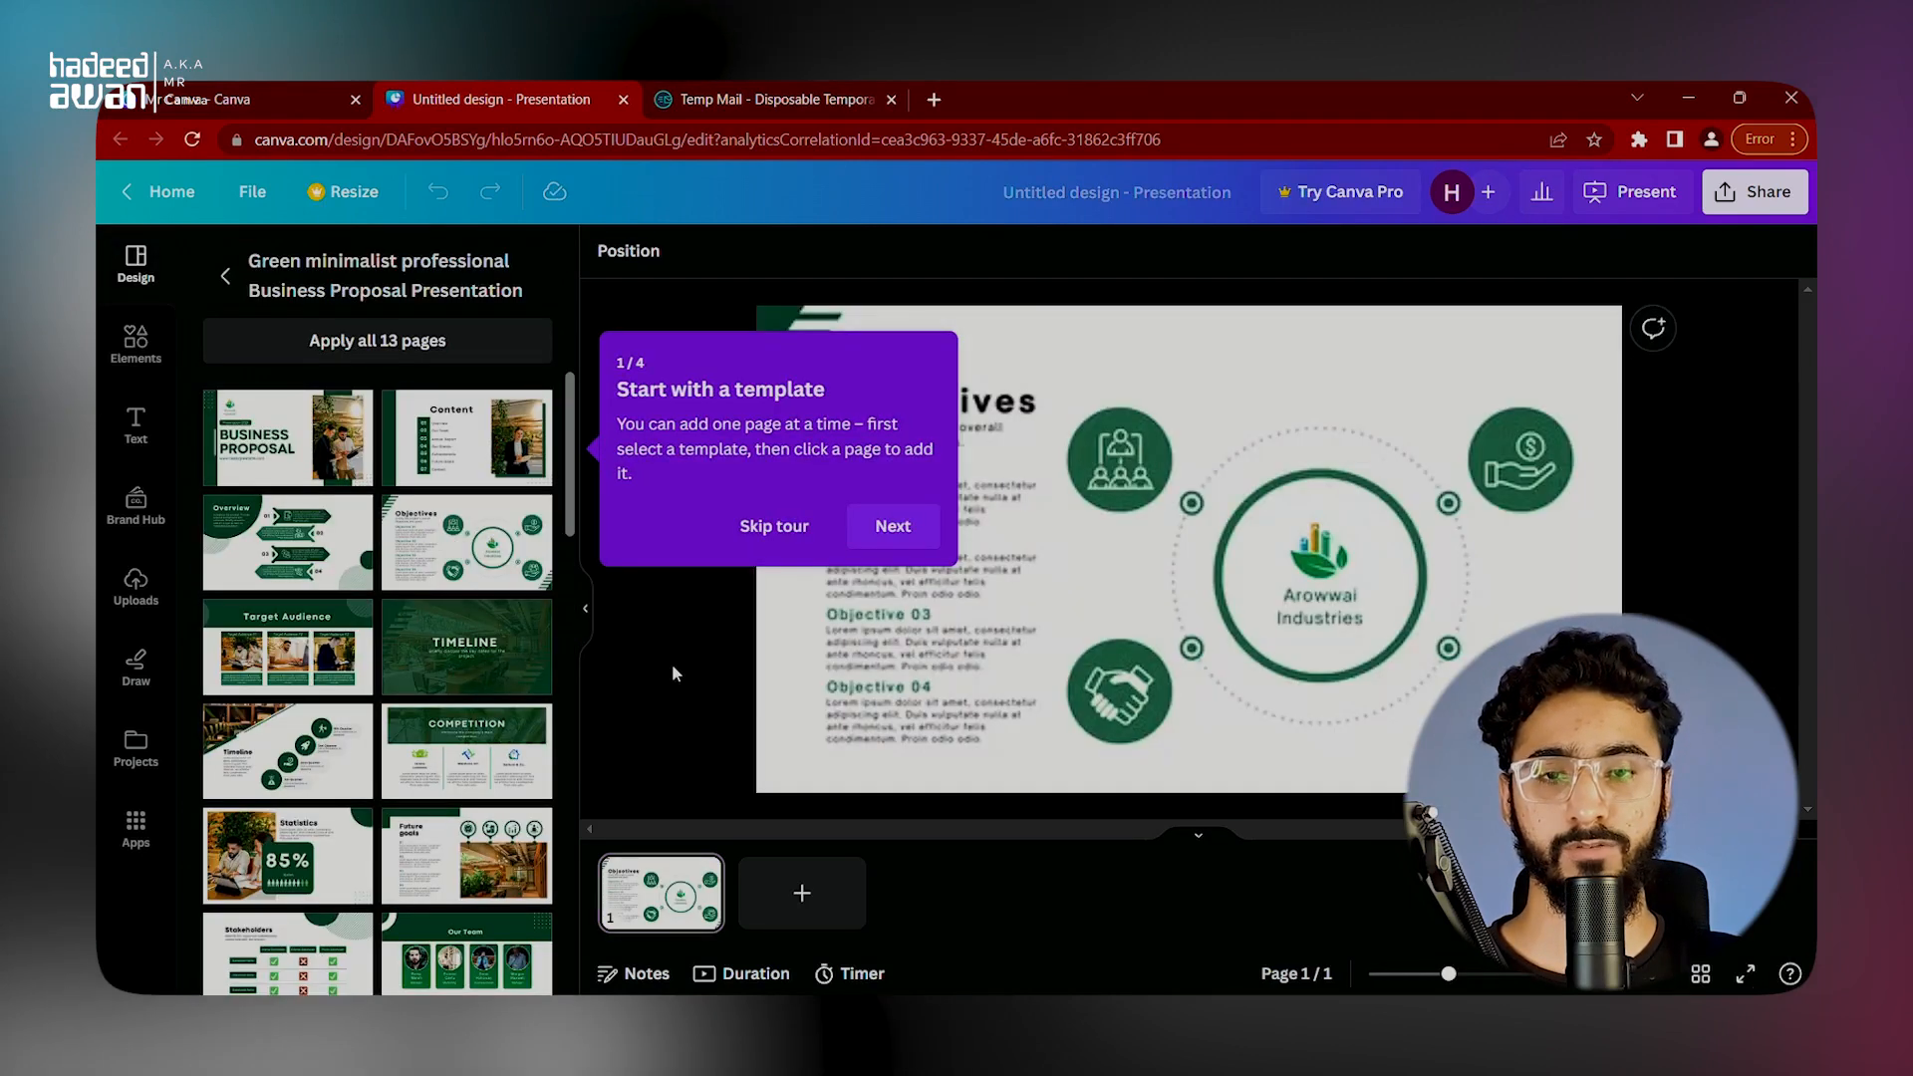
{"action": "left_click", "coordinate": [186, 96]}
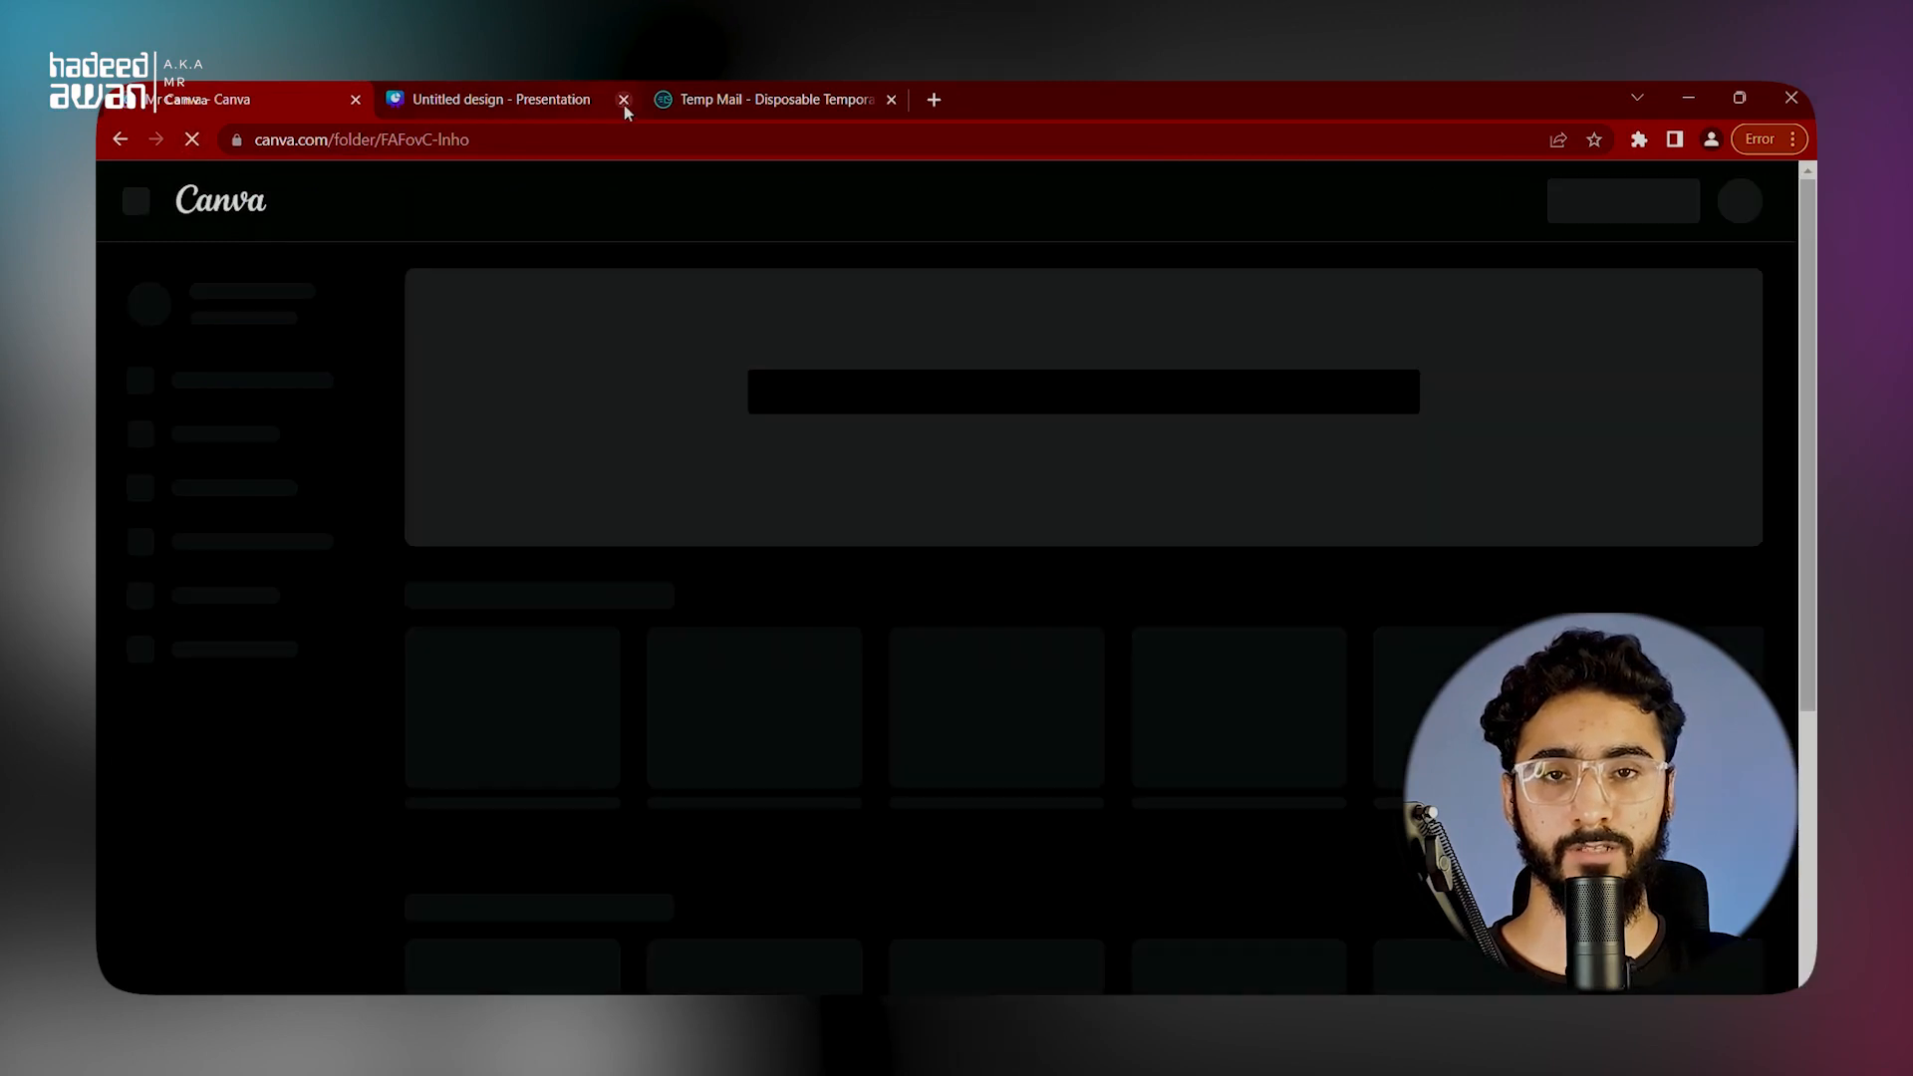
{"action": "left_click", "coordinate": [558, 99]}
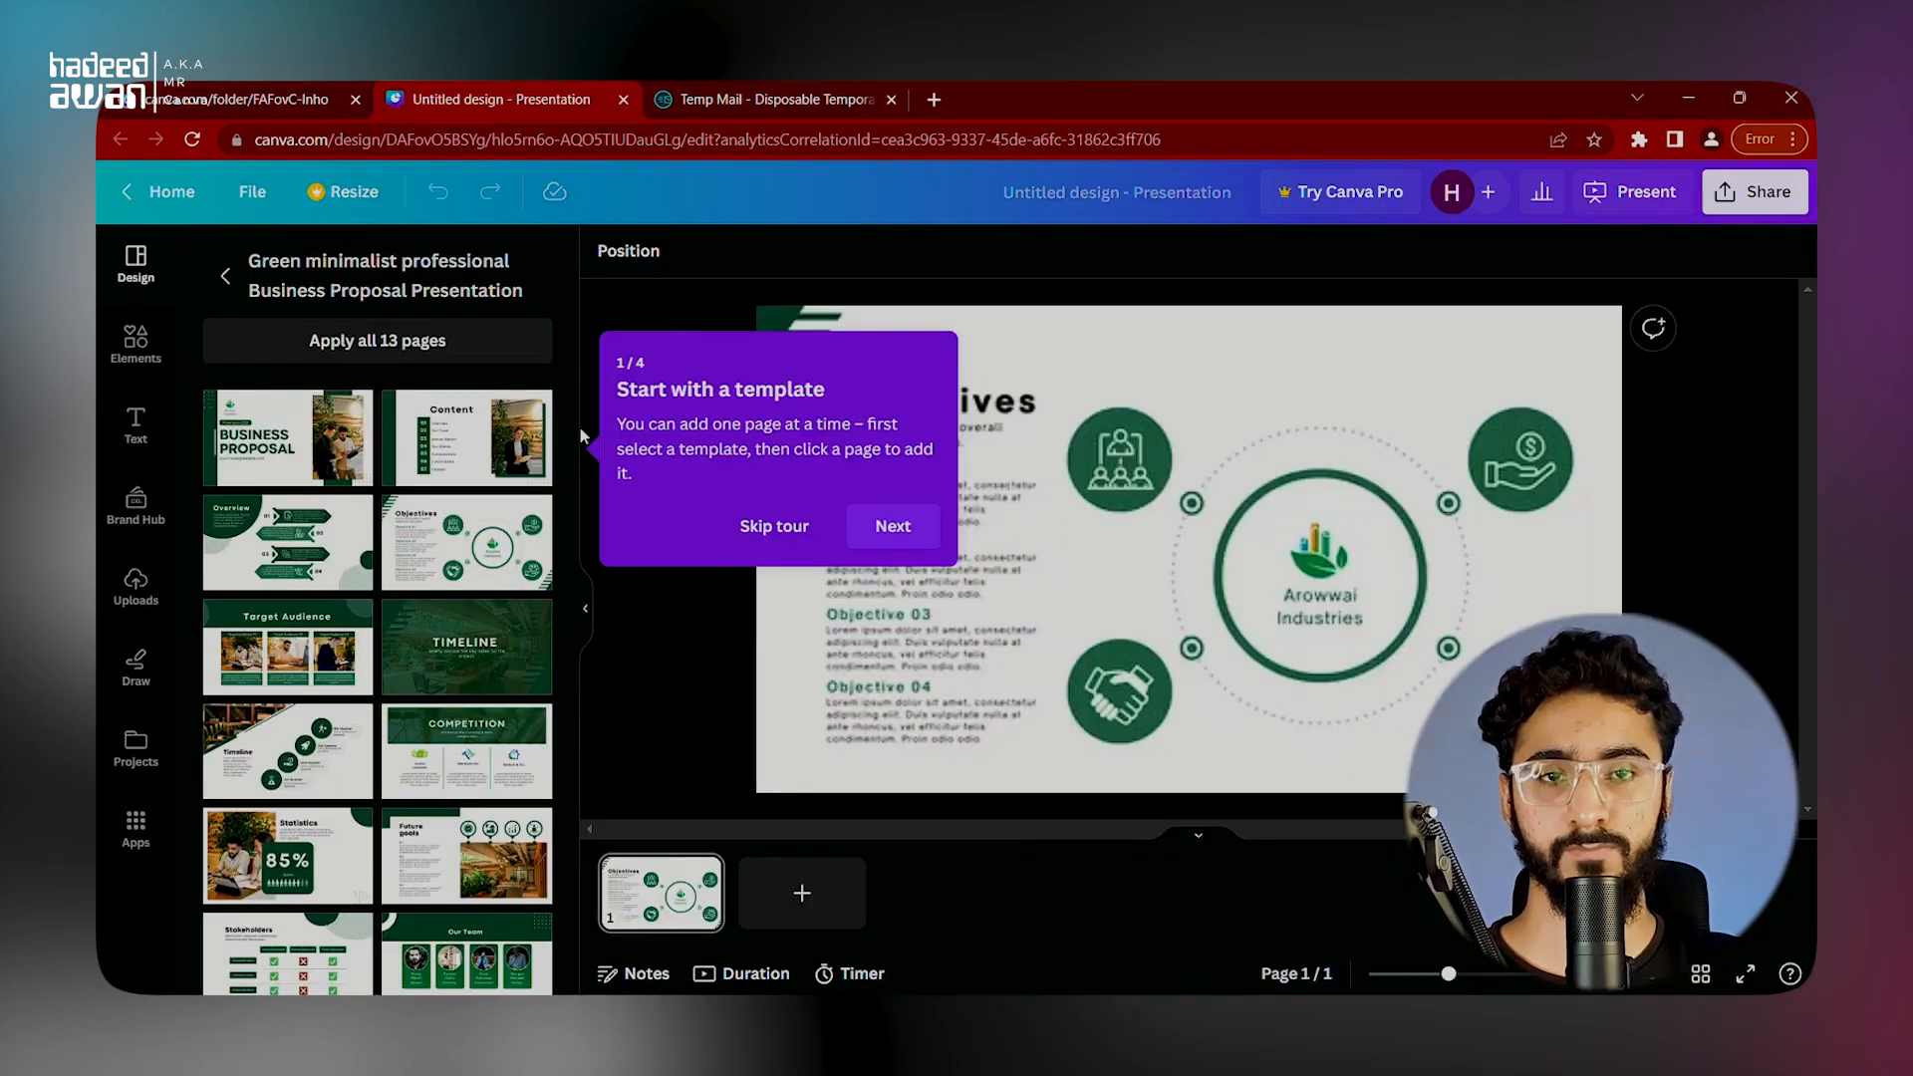
{"action": "left_click", "coordinate": [622, 99]}
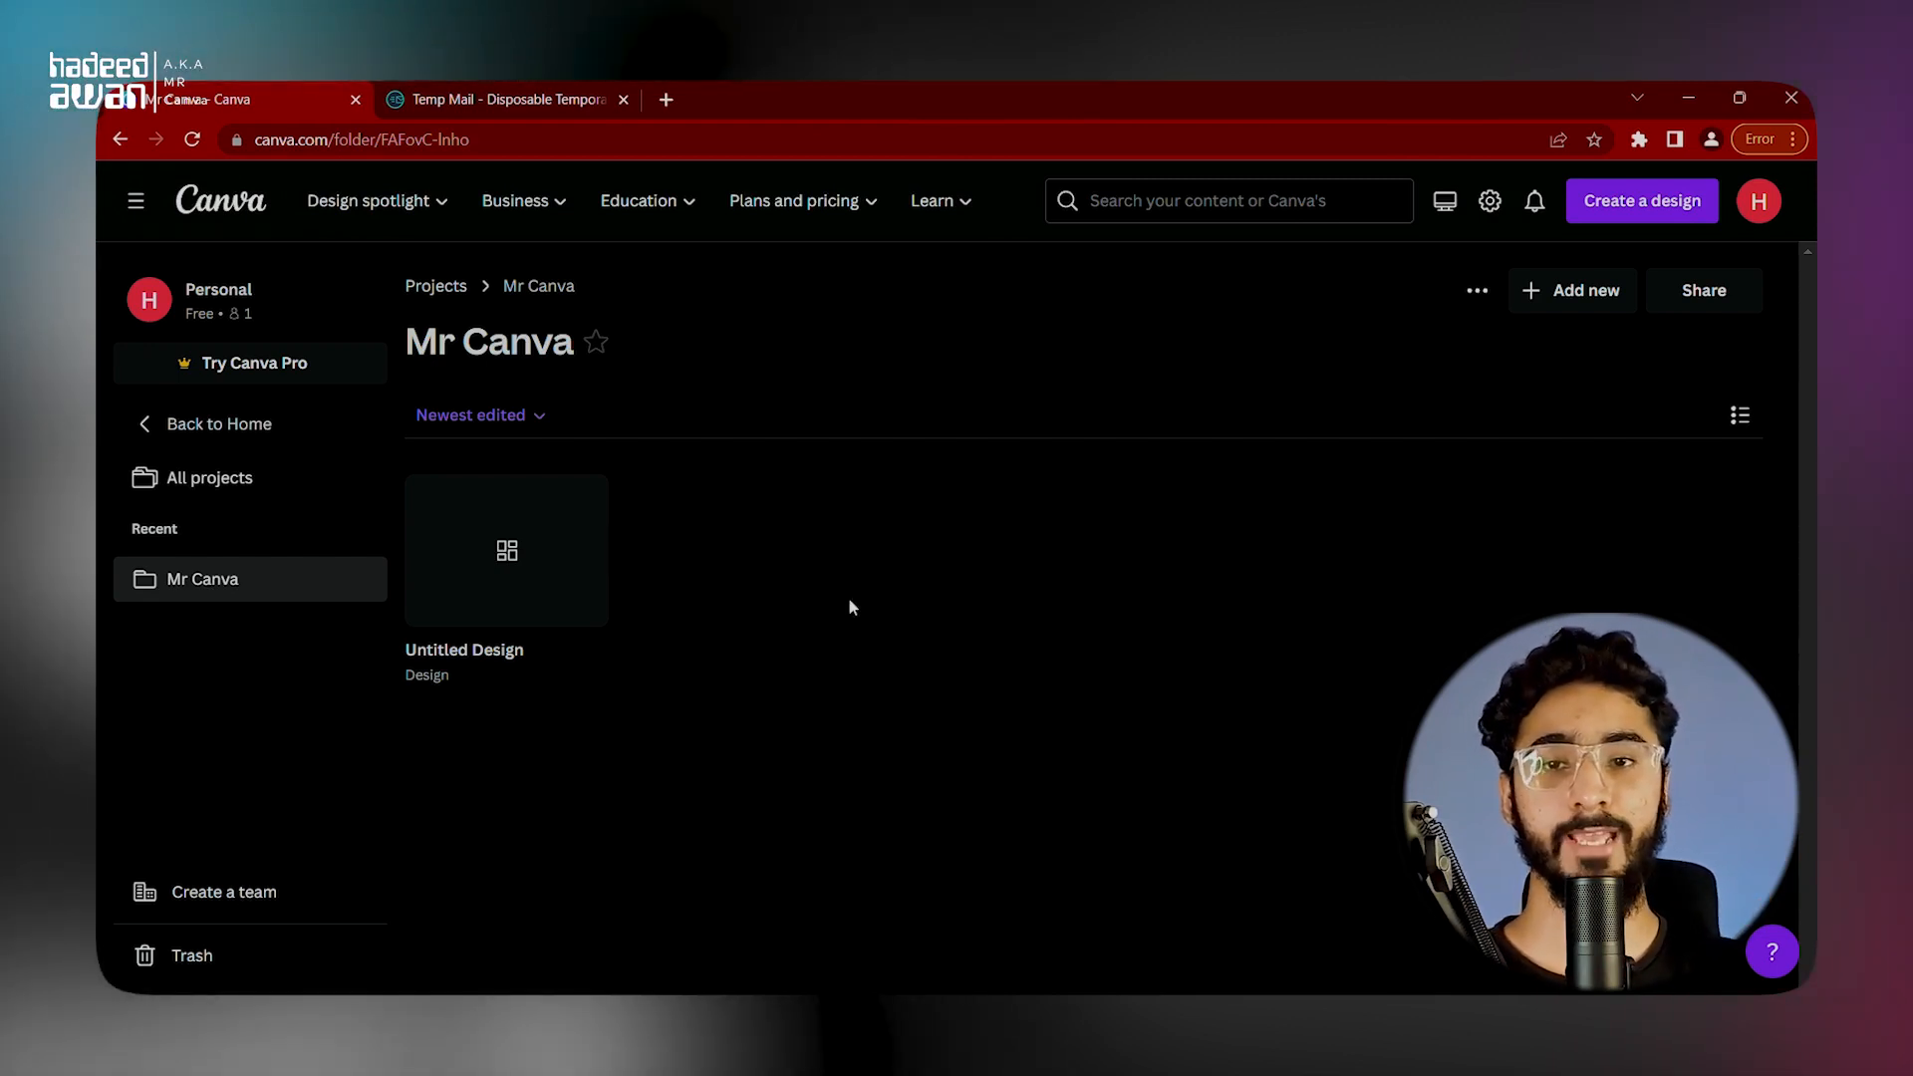
Step: Leave the folder and browse the full template gallery, including featured collections, trending designs, business cards, Instagram posts, presentations and flyers
{"action": "left_click", "coordinate": [254, 221]}
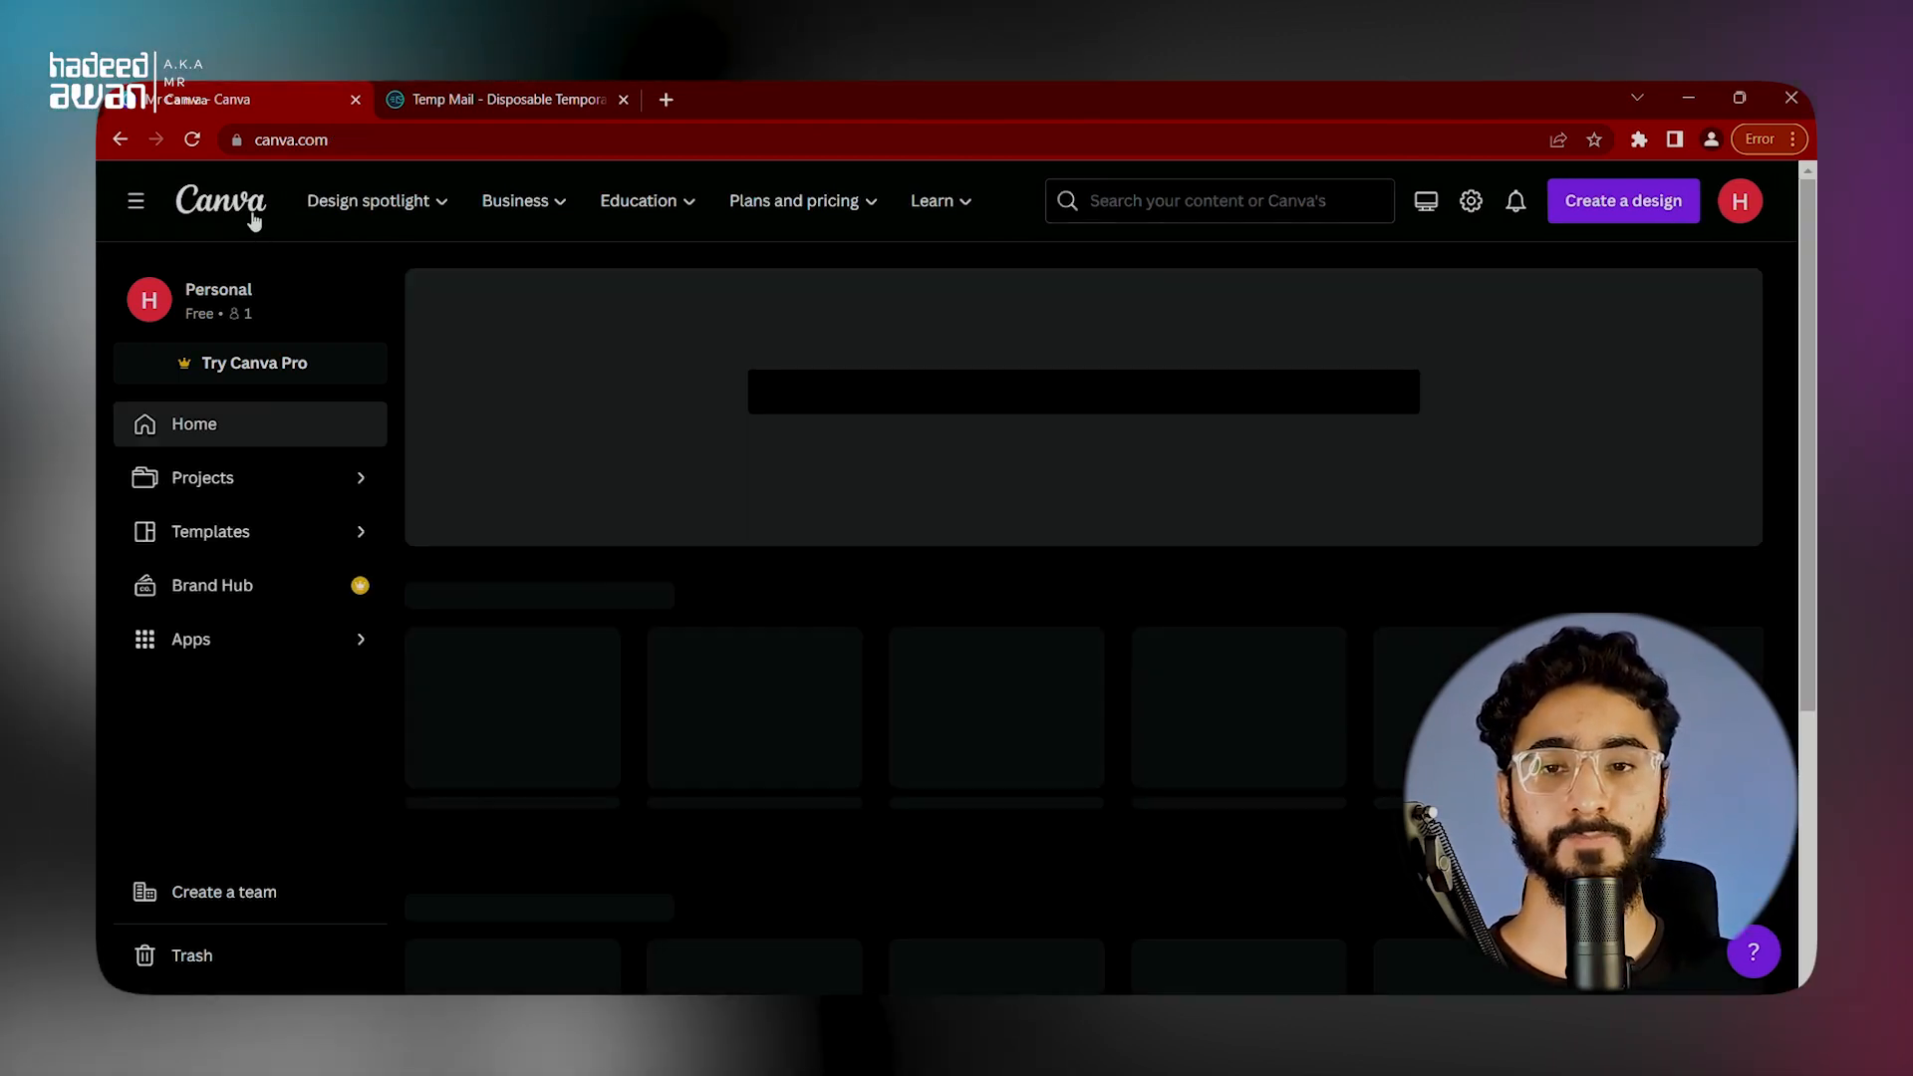
{"action": "scroll", "coordinate": [753, 605], "scroll_direction": "down", "scroll_amount": 3}
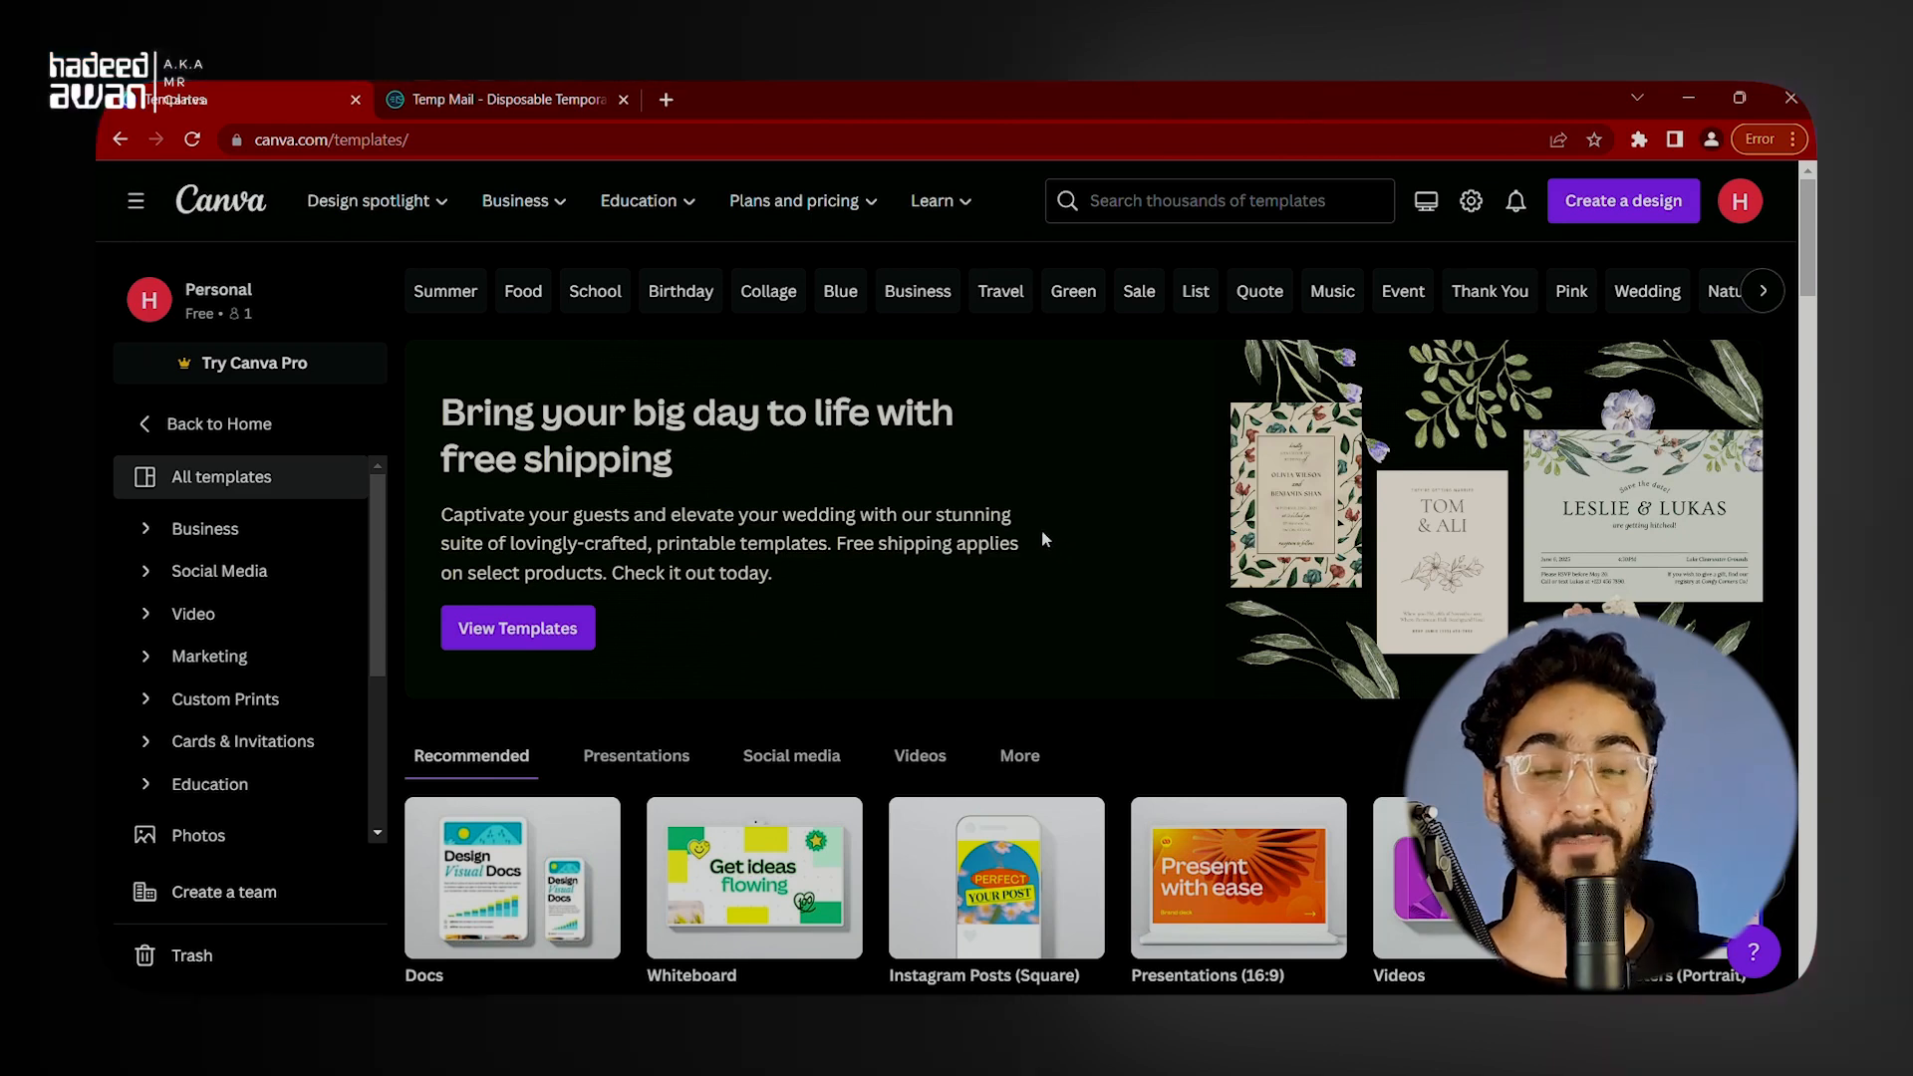
{"action": "scroll", "coordinate": [1042, 533], "scroll_direction": "down", "scroll_amount": 10}
{"action": "scroll", "coordinate": [809, 500], "scroll_direction": "down", "scroll_amount": 5}
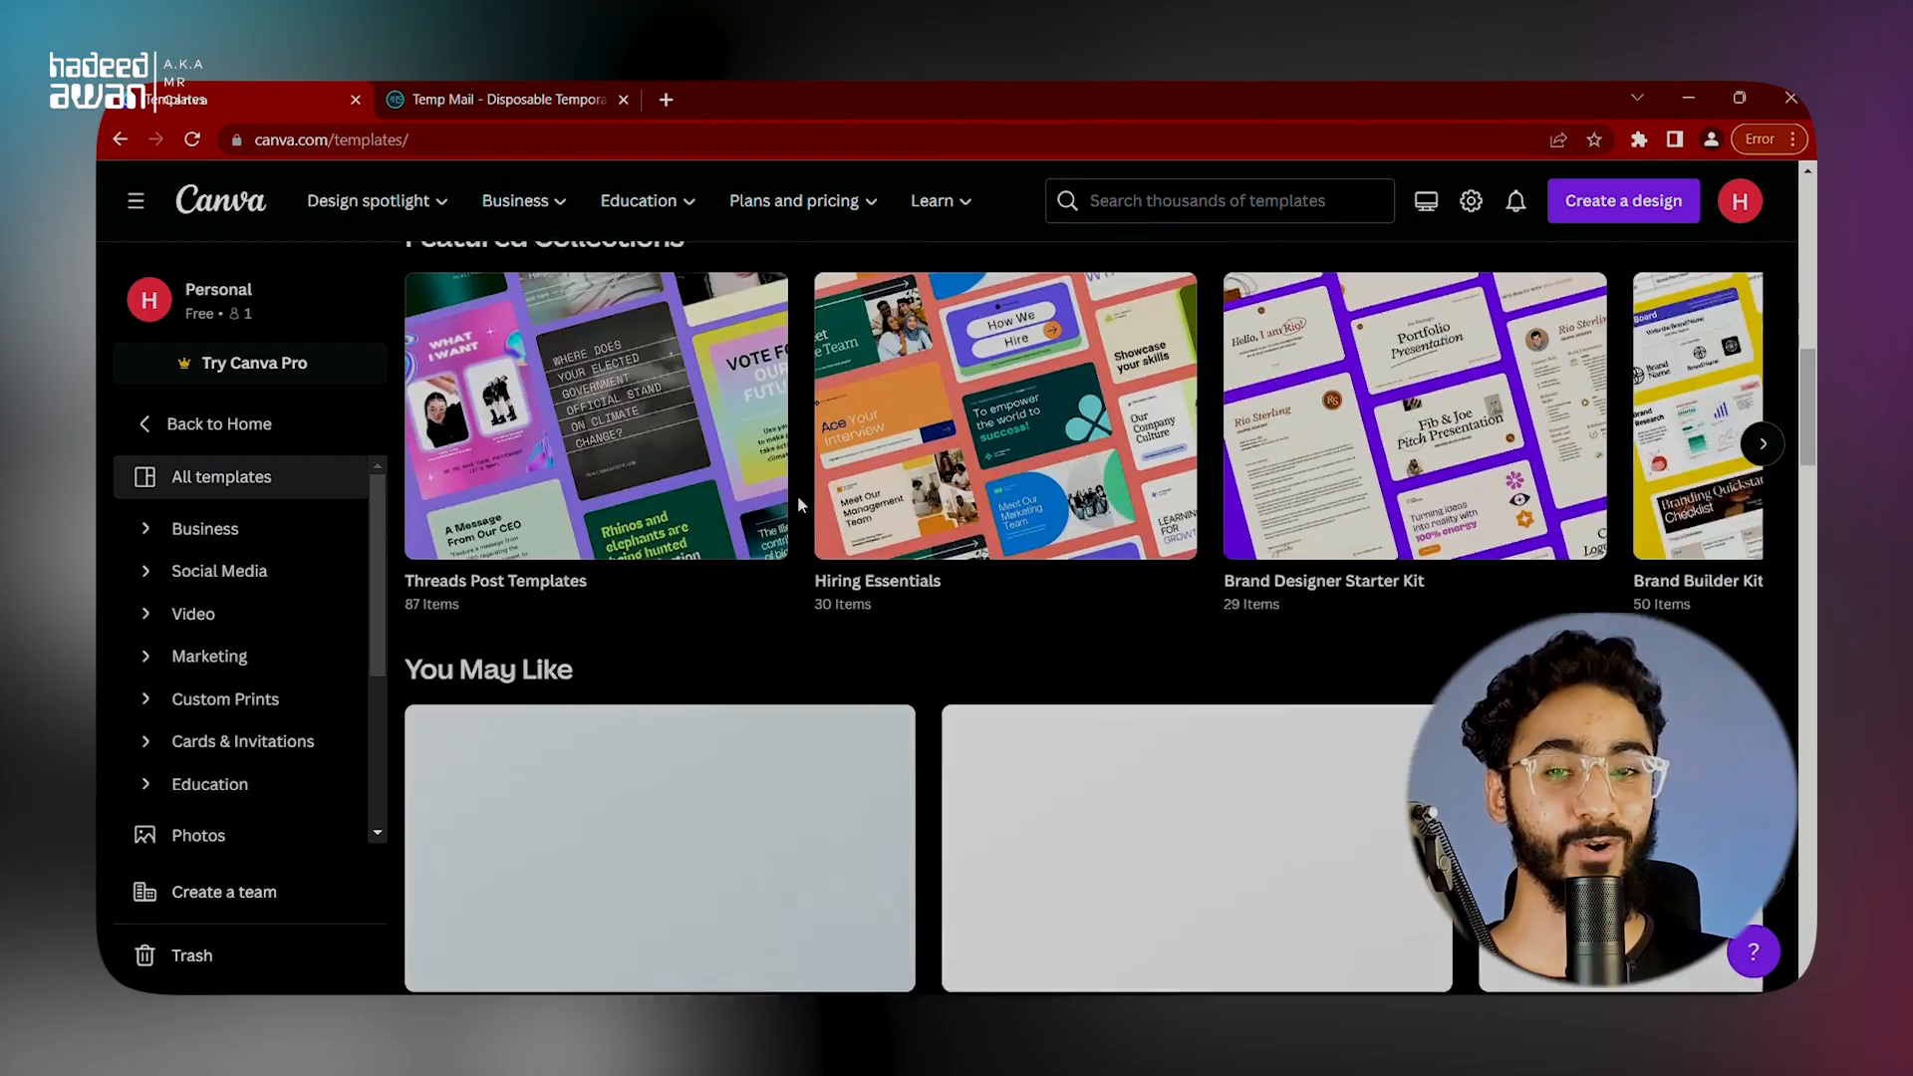
{"action": "scroll", "coordinate": [793, 499], "scroll_direction": "up", "scroll_amount": 2}
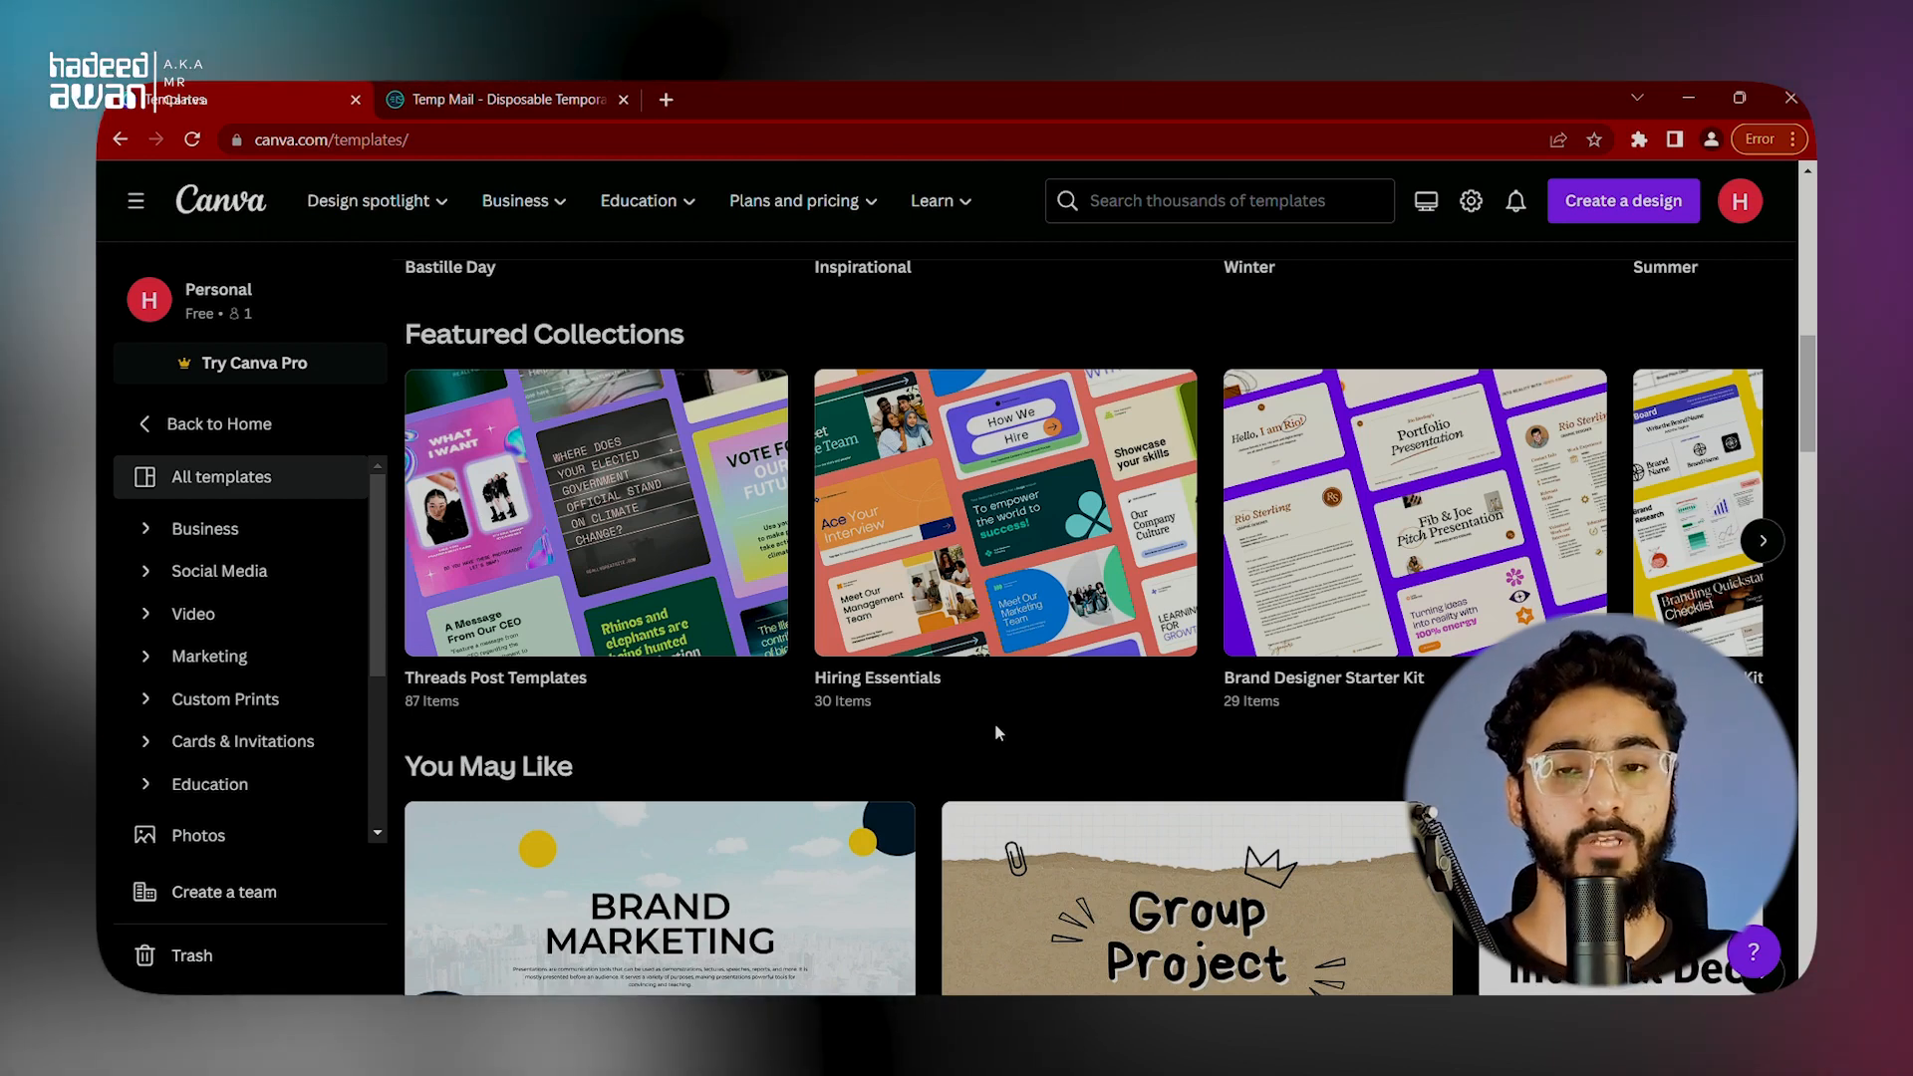
{"action": "scroll", "coordinate": [995, 730], "scroll_direction": "down", "scroll_amount": 10}
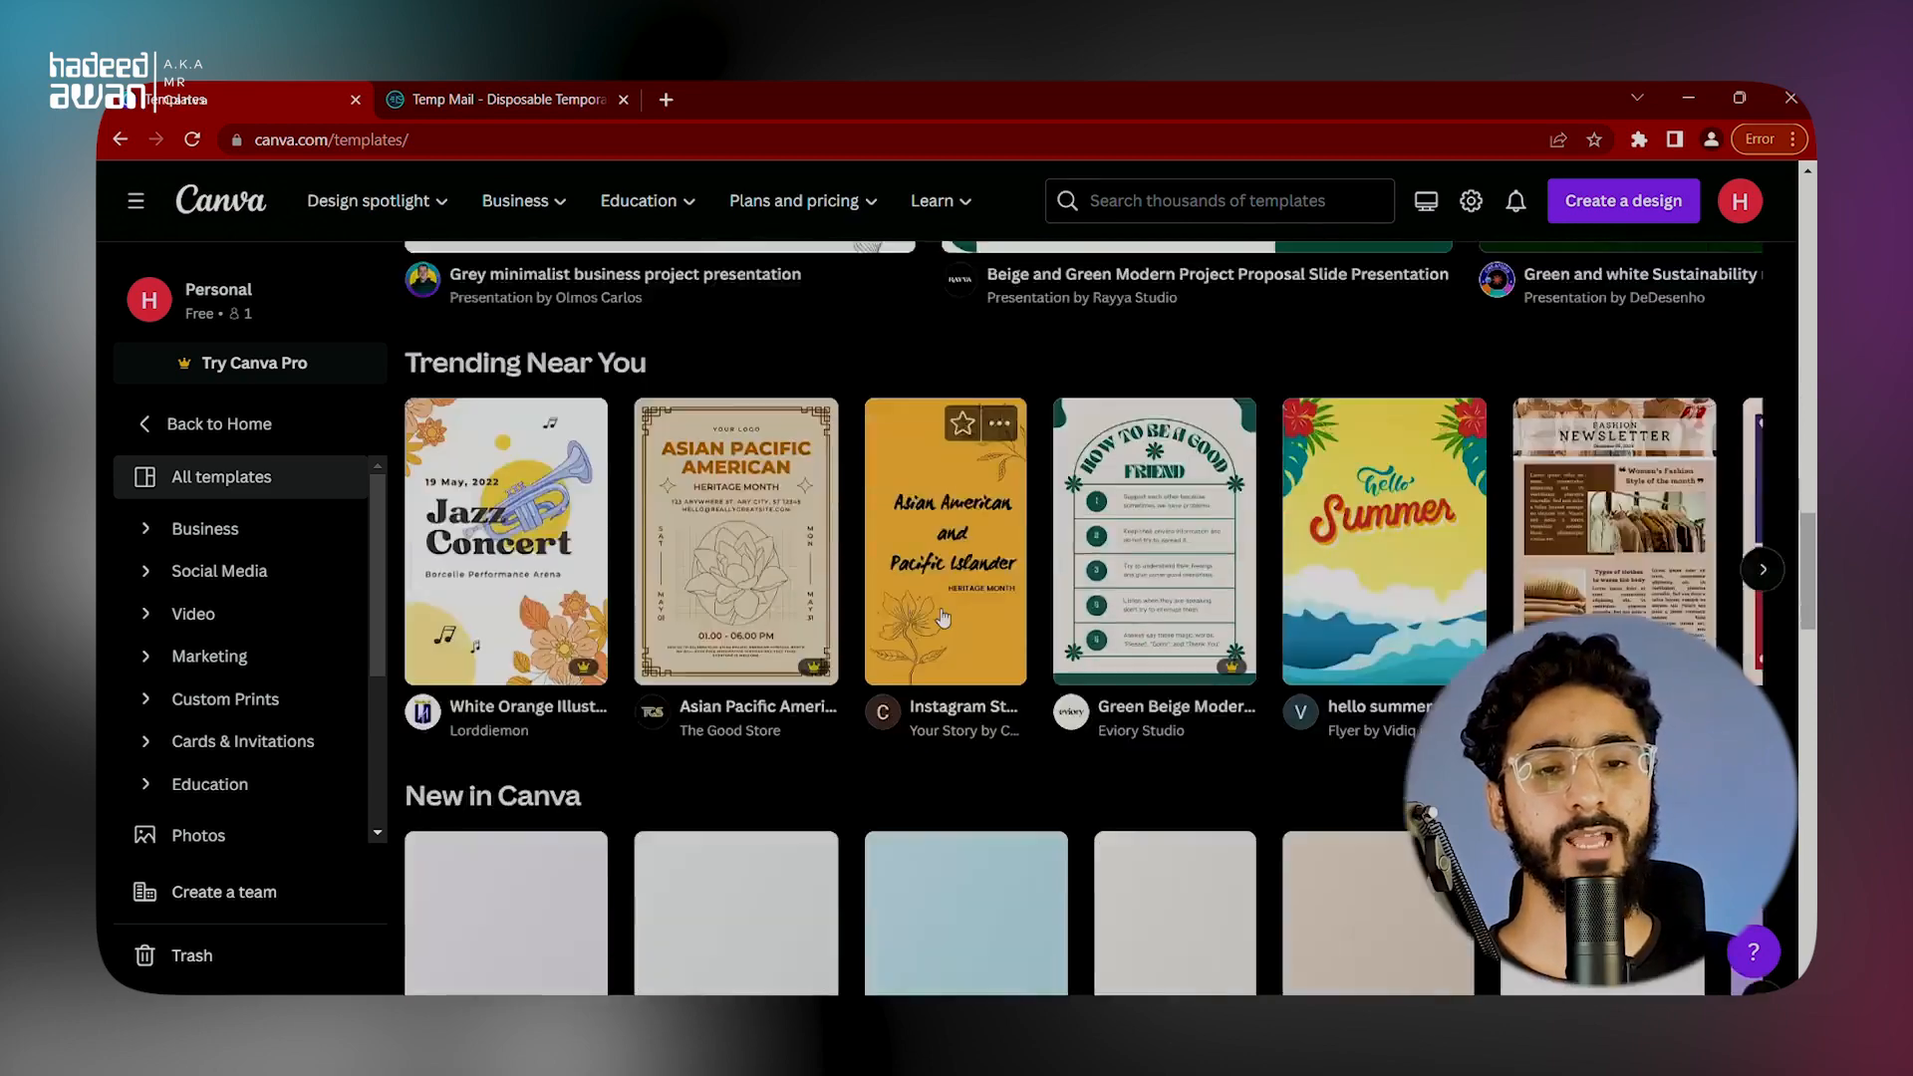
{"action": "scroll", "coordinate": [942, 618], "scroll_direction": "down", "scroll_amount": 10}
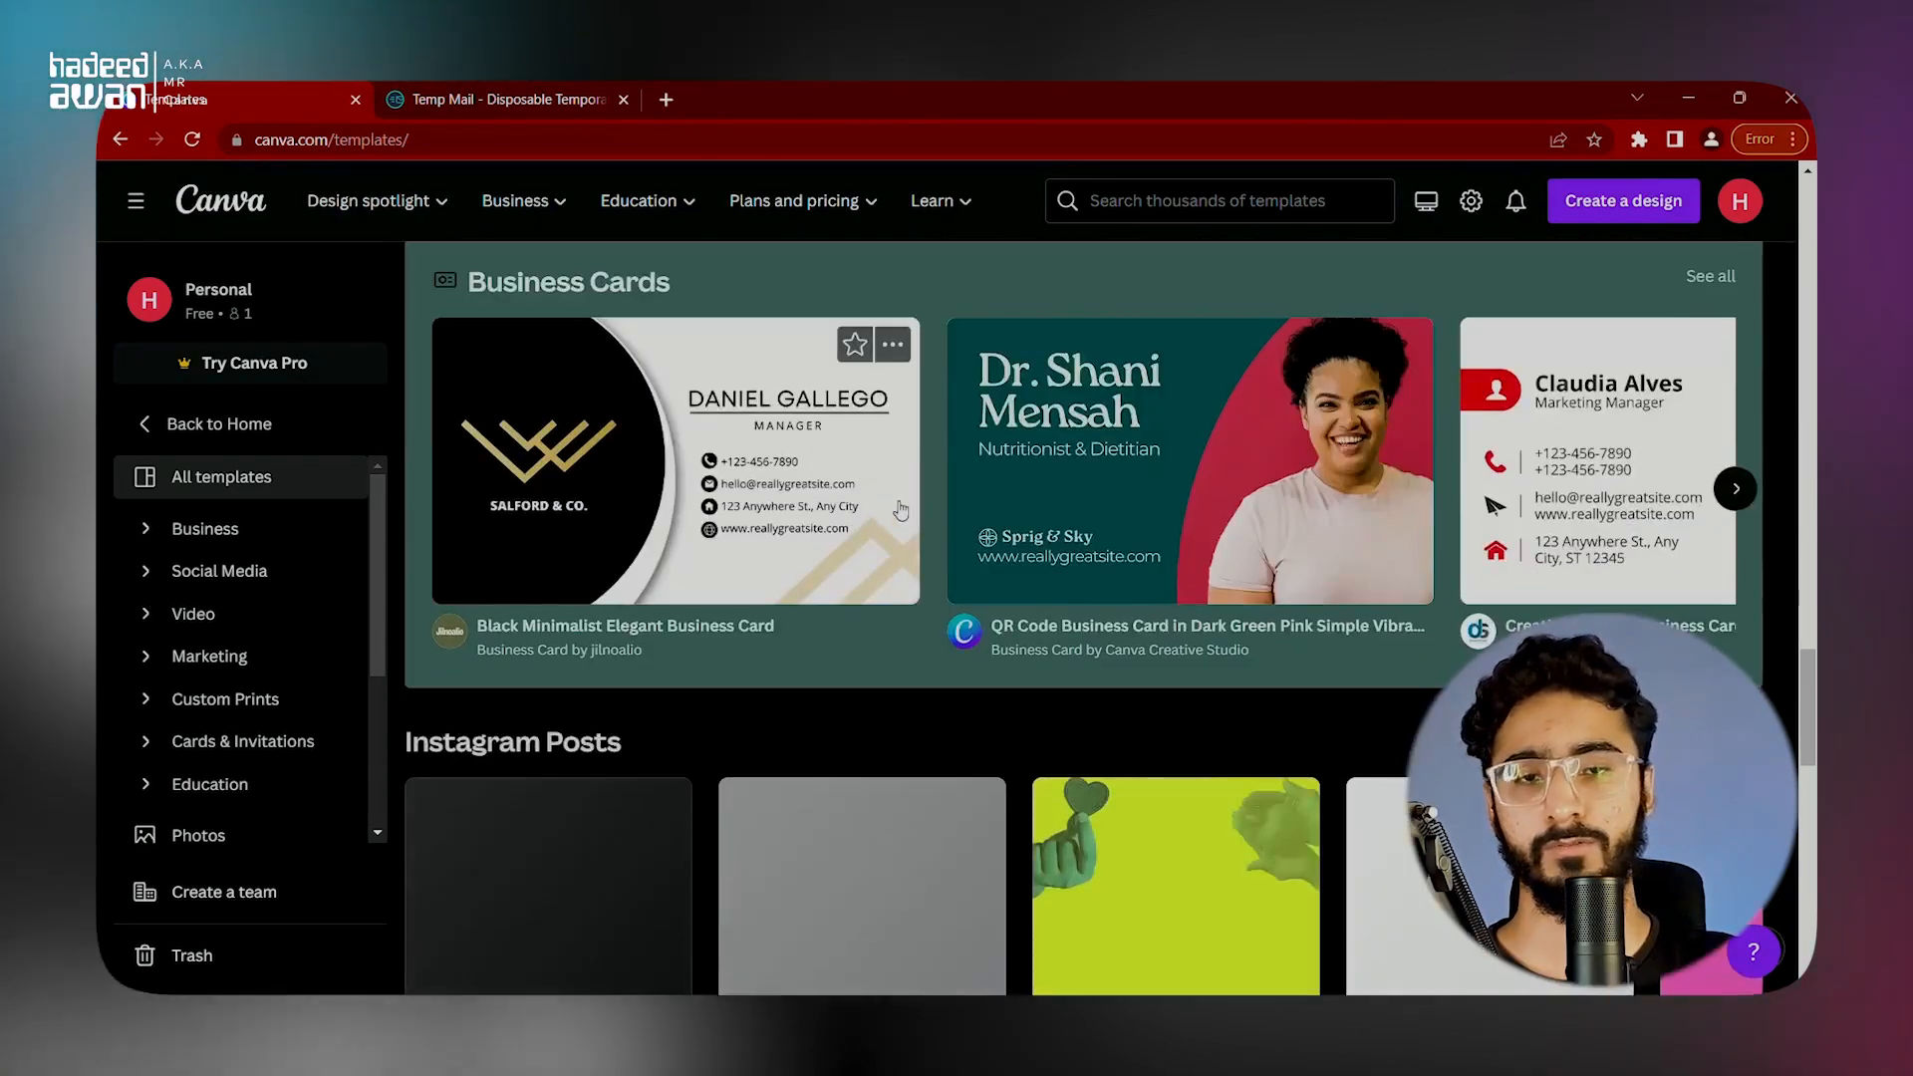
{"action": "scroll", "coordinate": [696, 515], "scroll_direction": "down", "scroll_amount": 5}
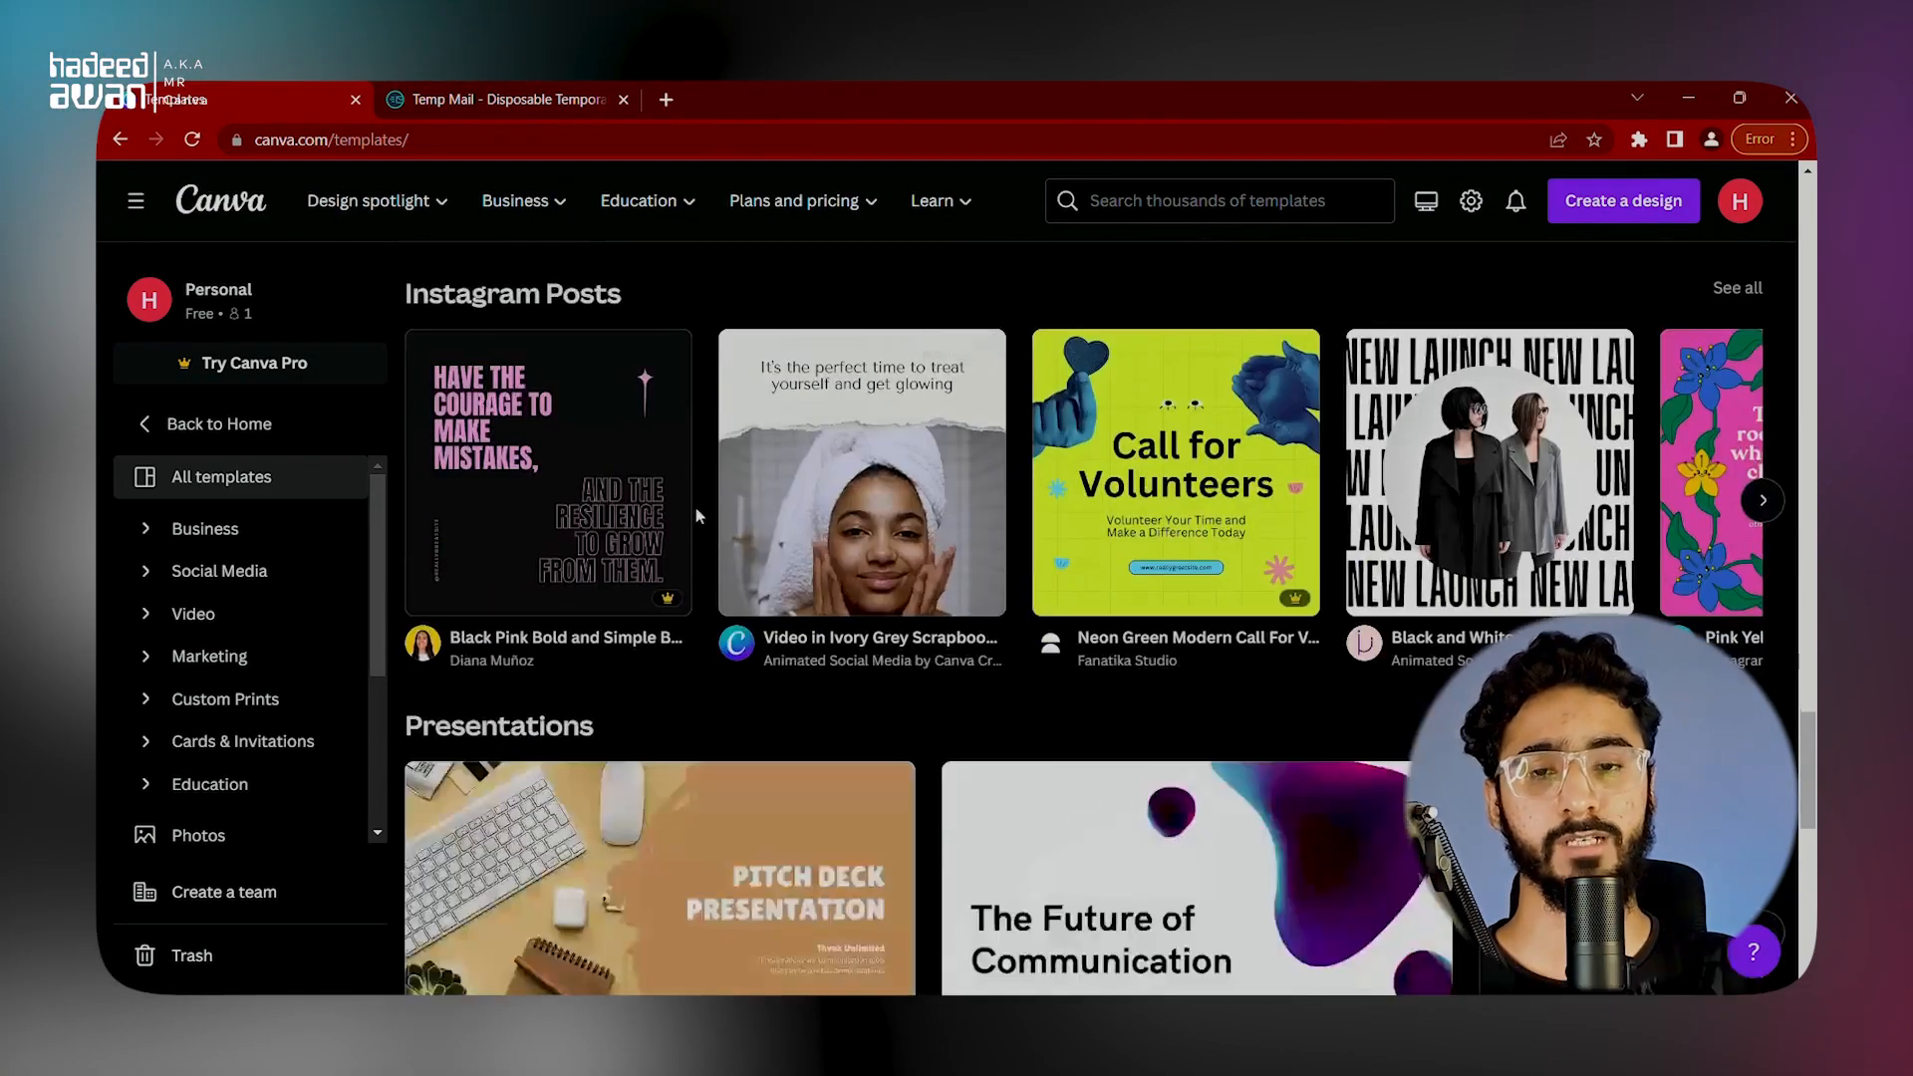
{"action": "scroll", "coordinate": [696, 515], "scroll_direction": "down", "scroll_amount": 6}
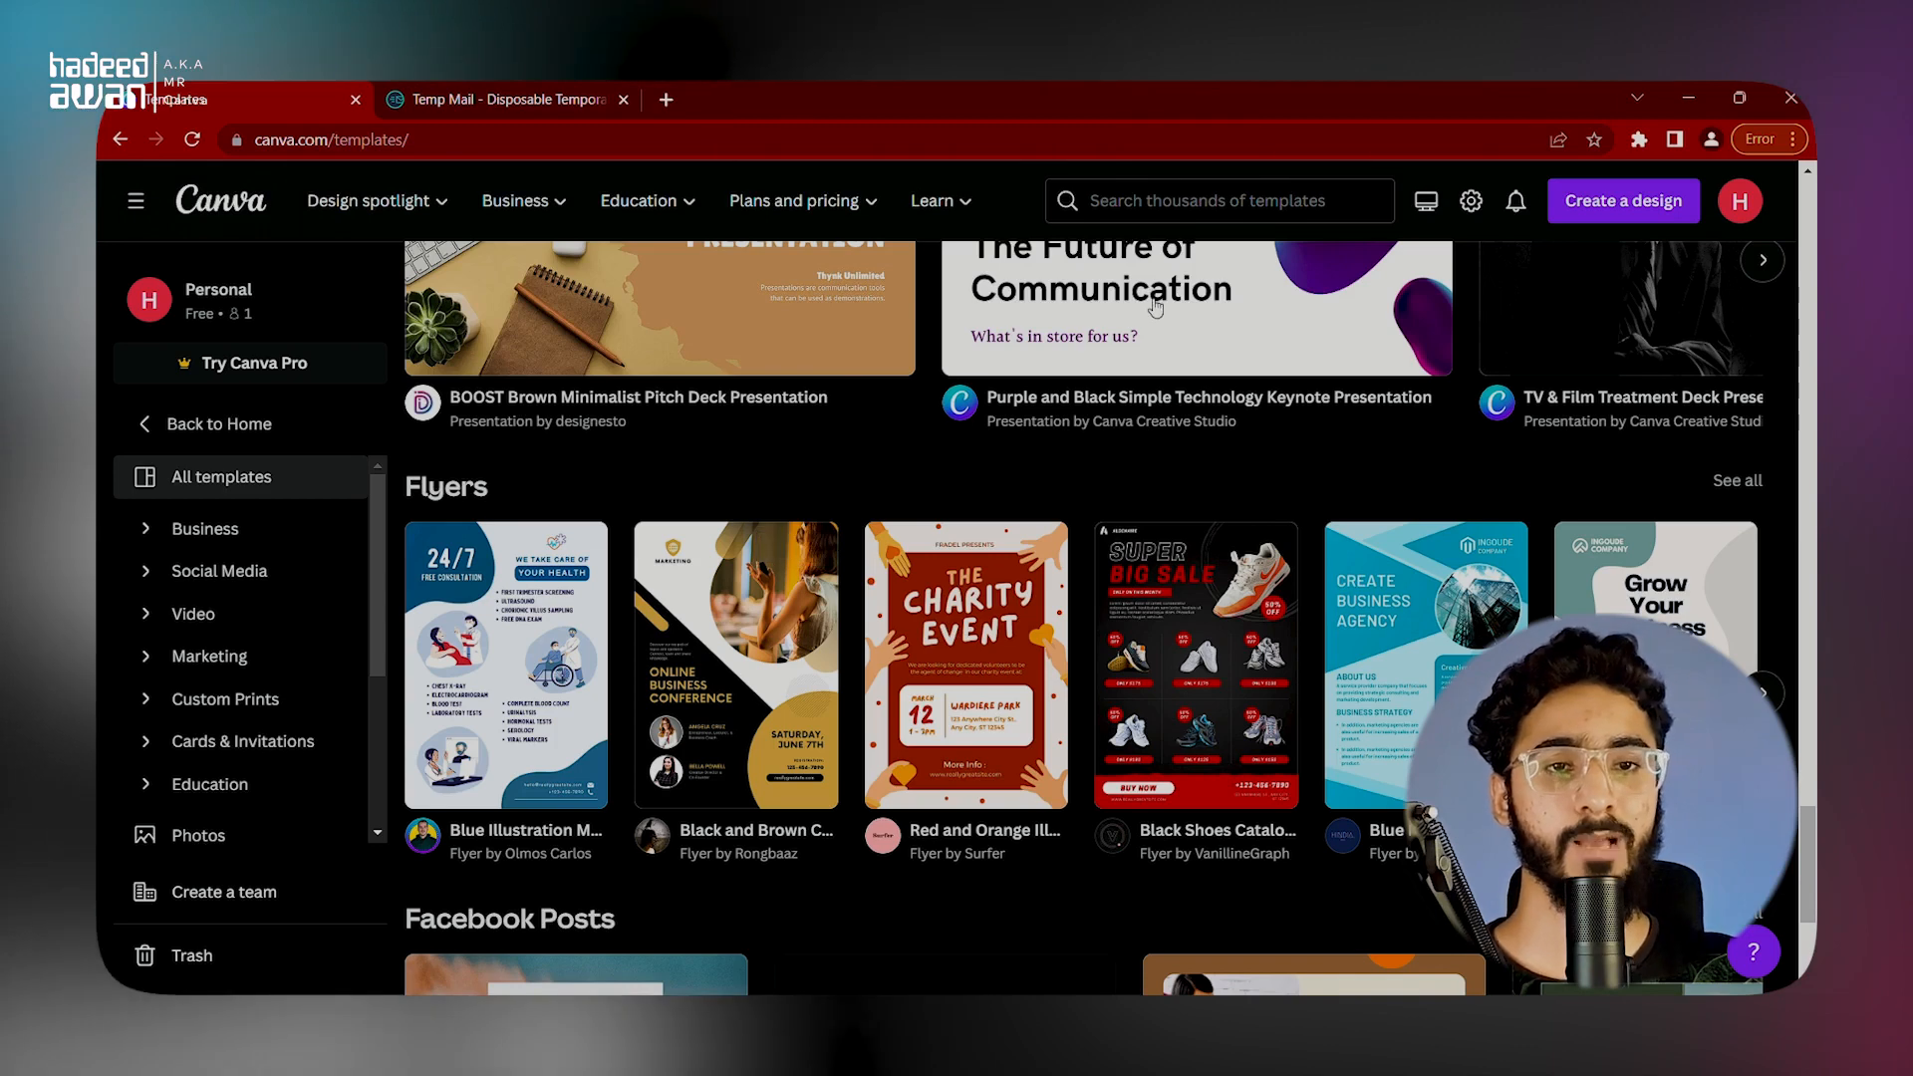
Step: Search the templates for "instagram story"
{"action": "left_click", "coordinate": [1206, 201]}
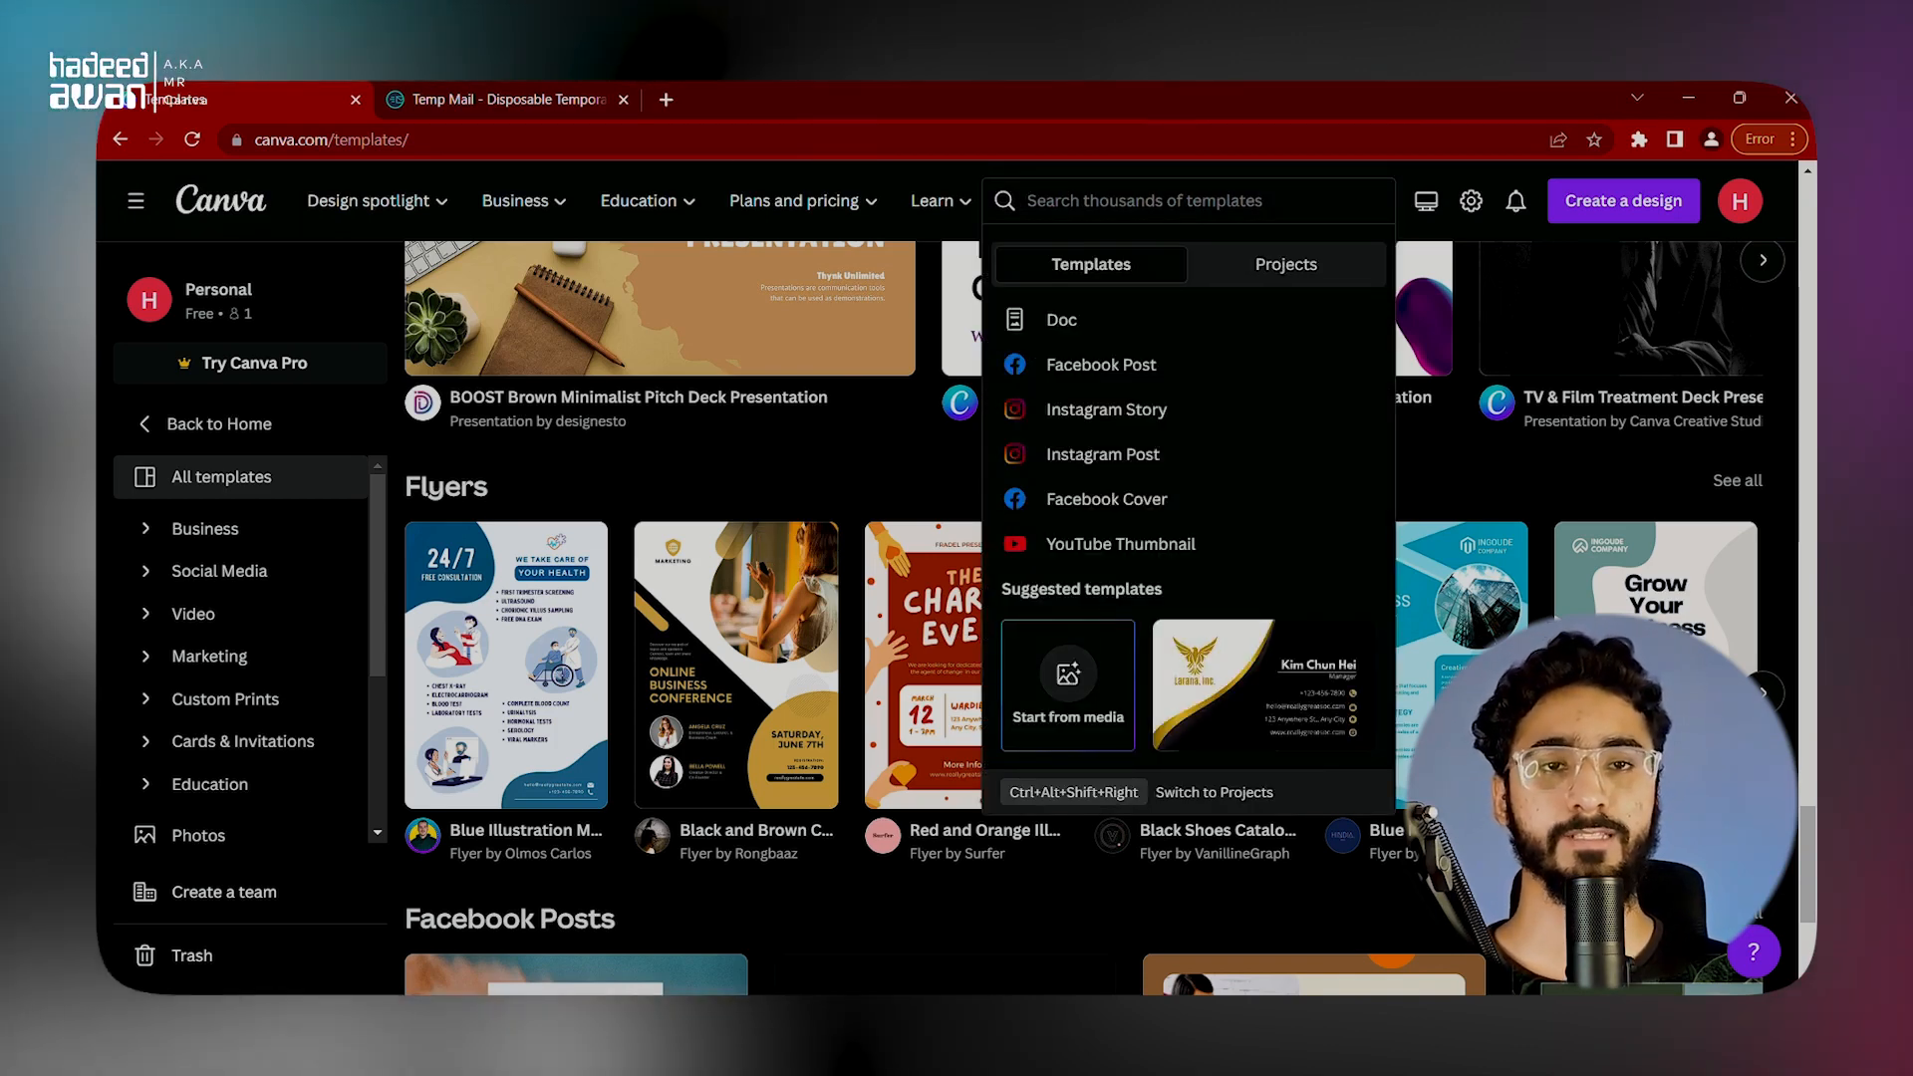
{"action": "type", "text": "in"}
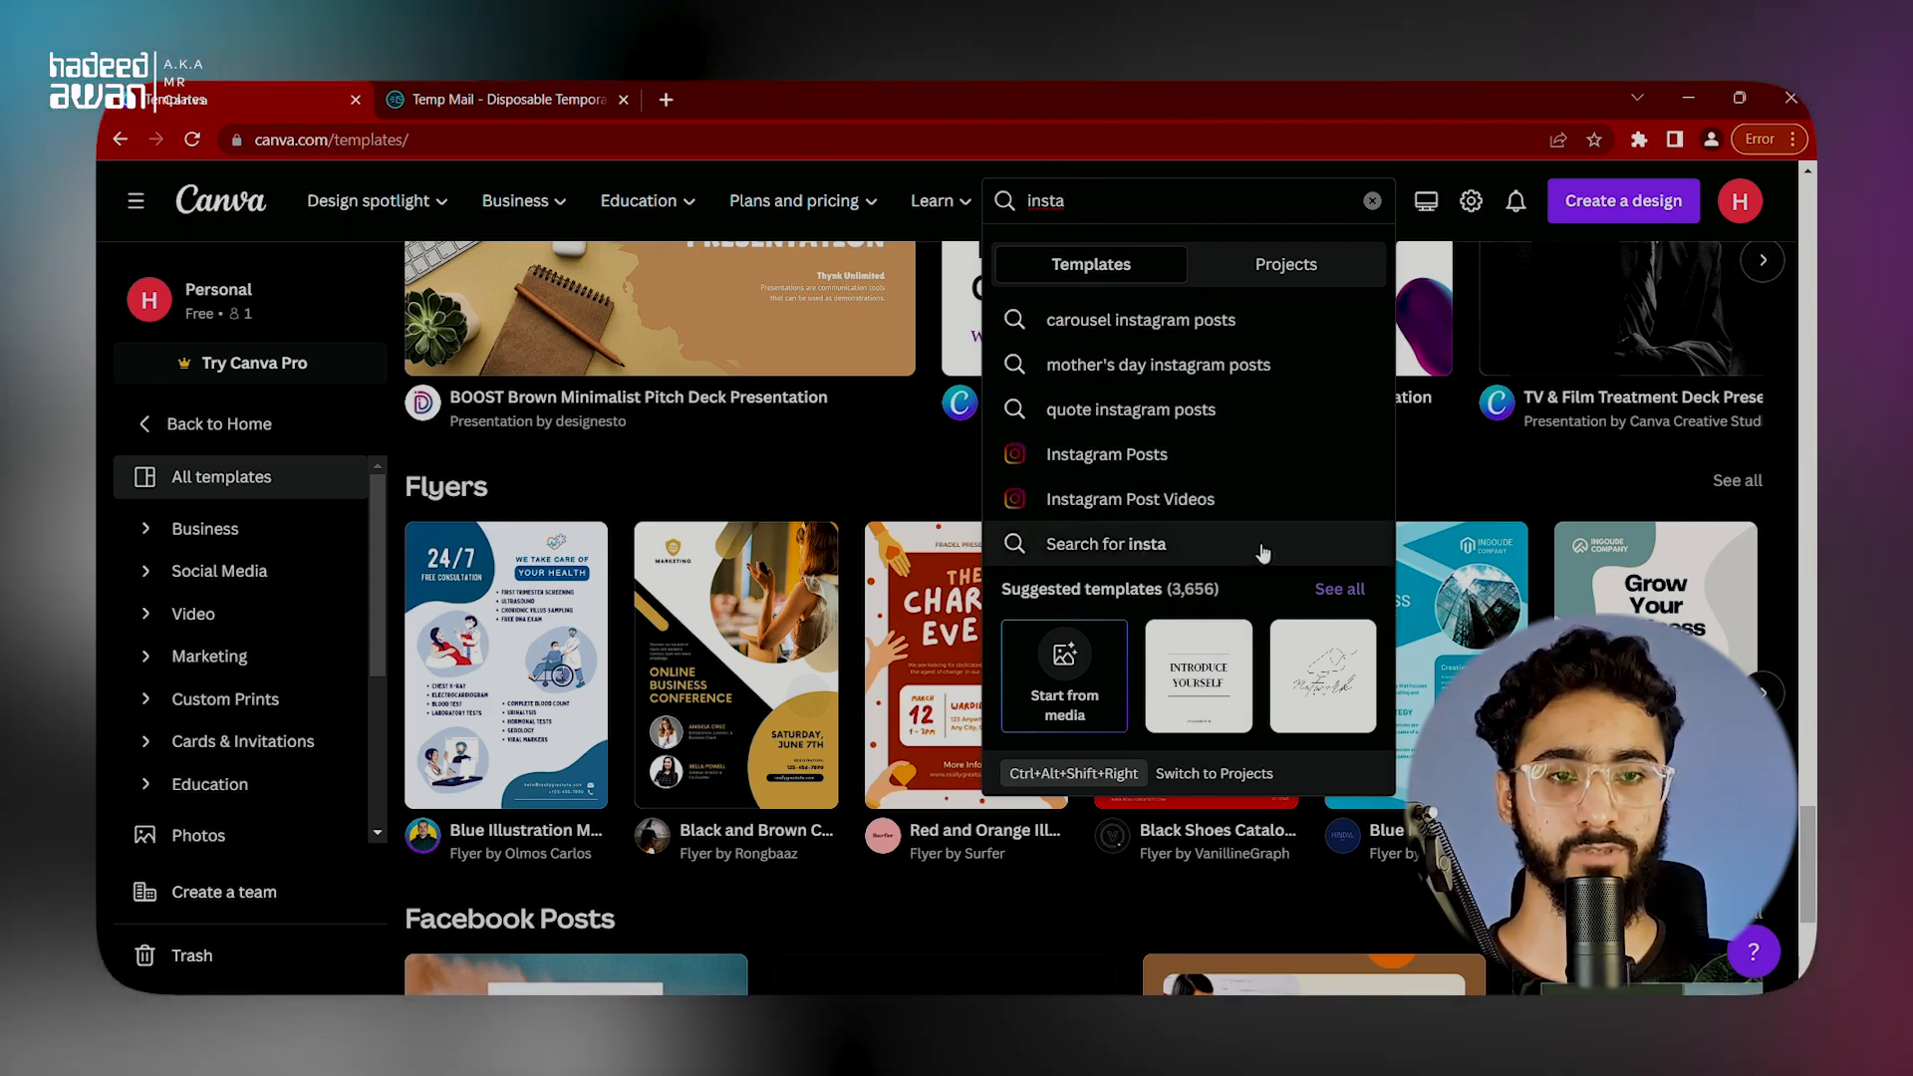
{"action": "type", "text": "stagram"}
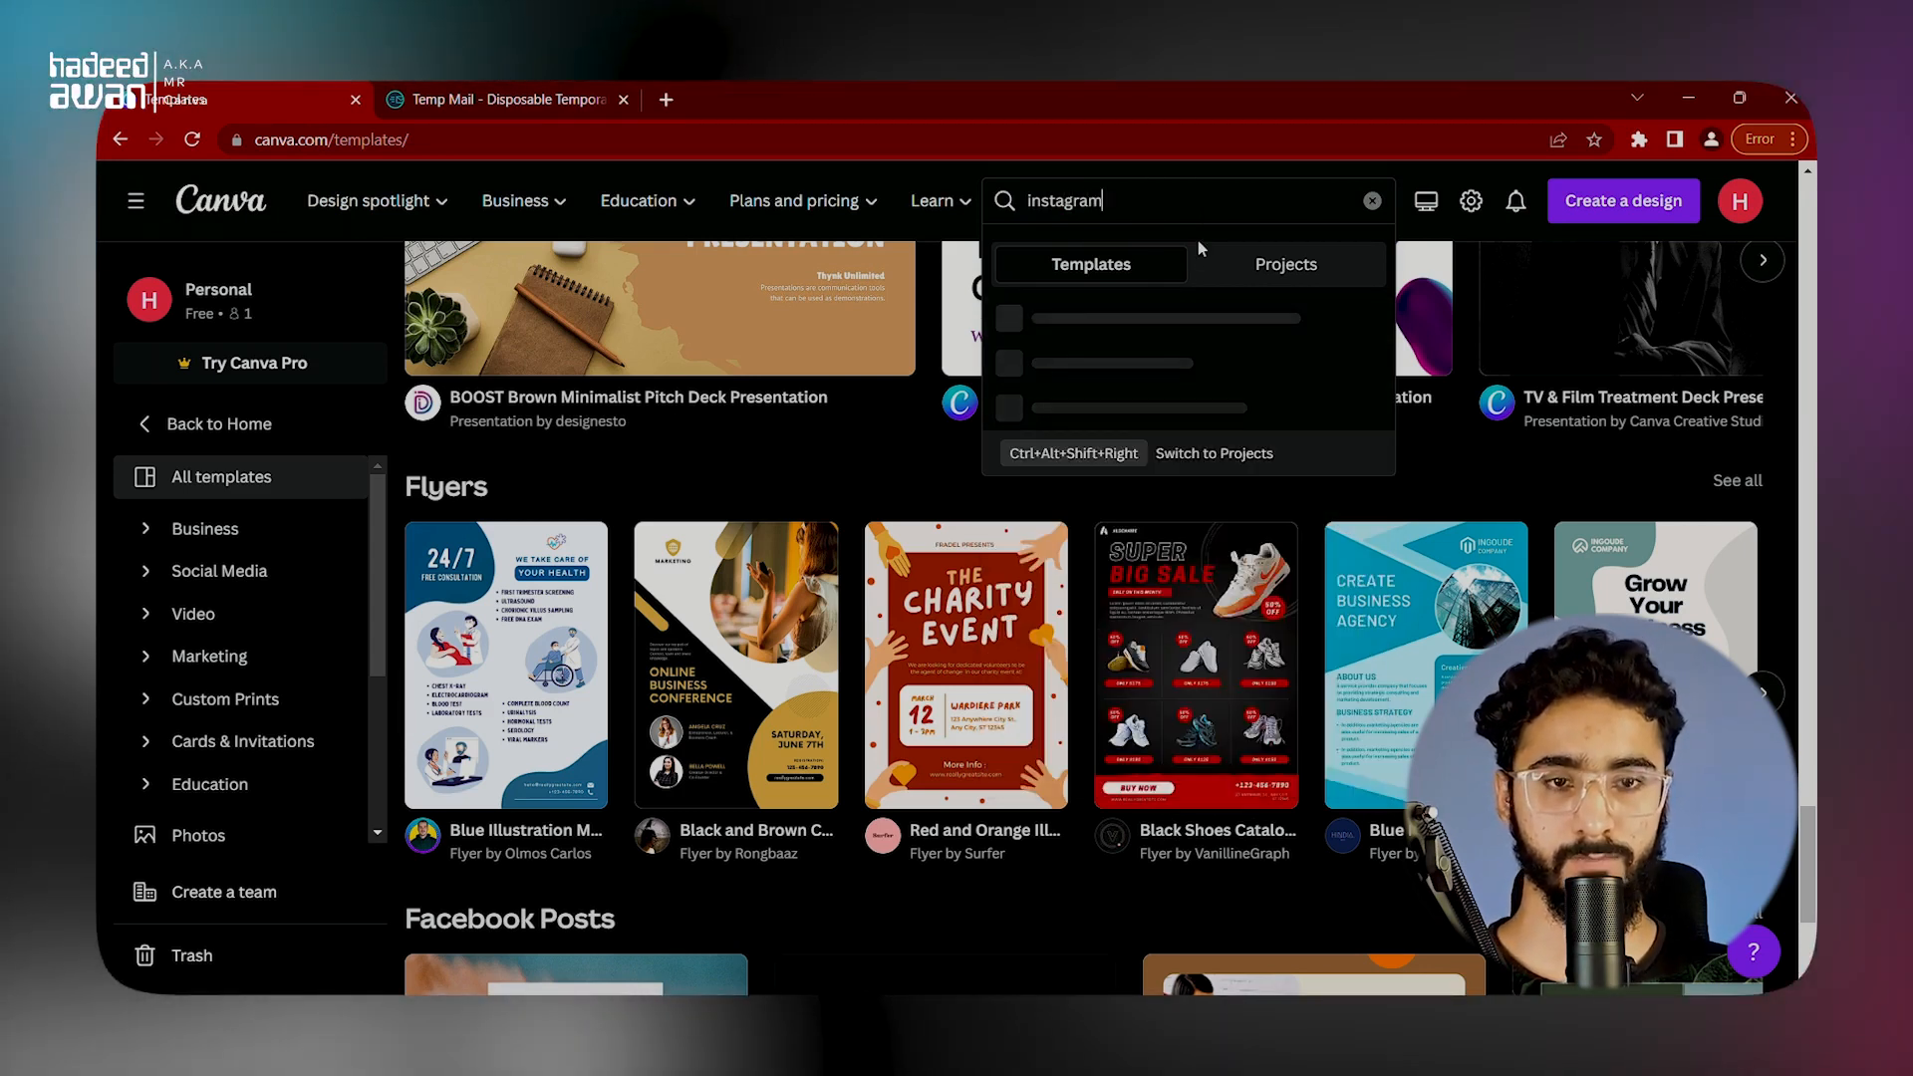
{"action": "type", "text": " story"}
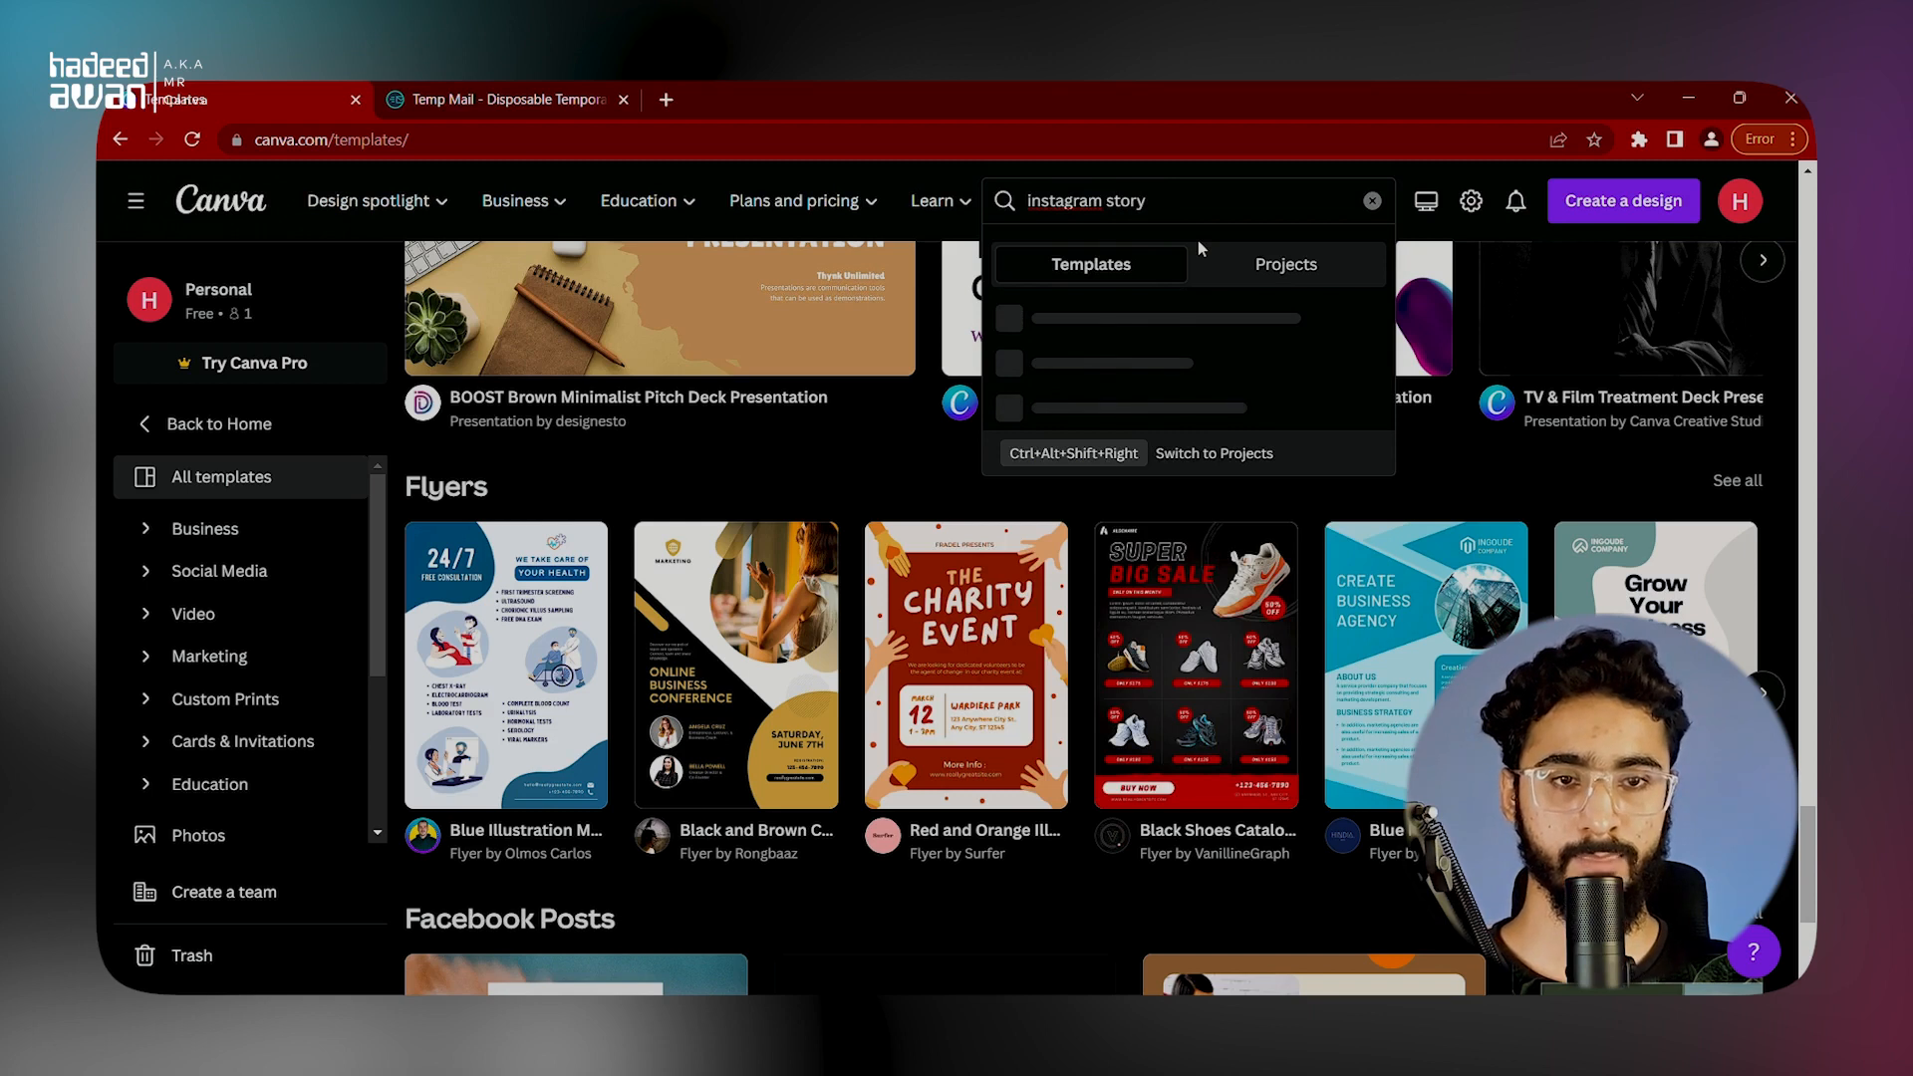
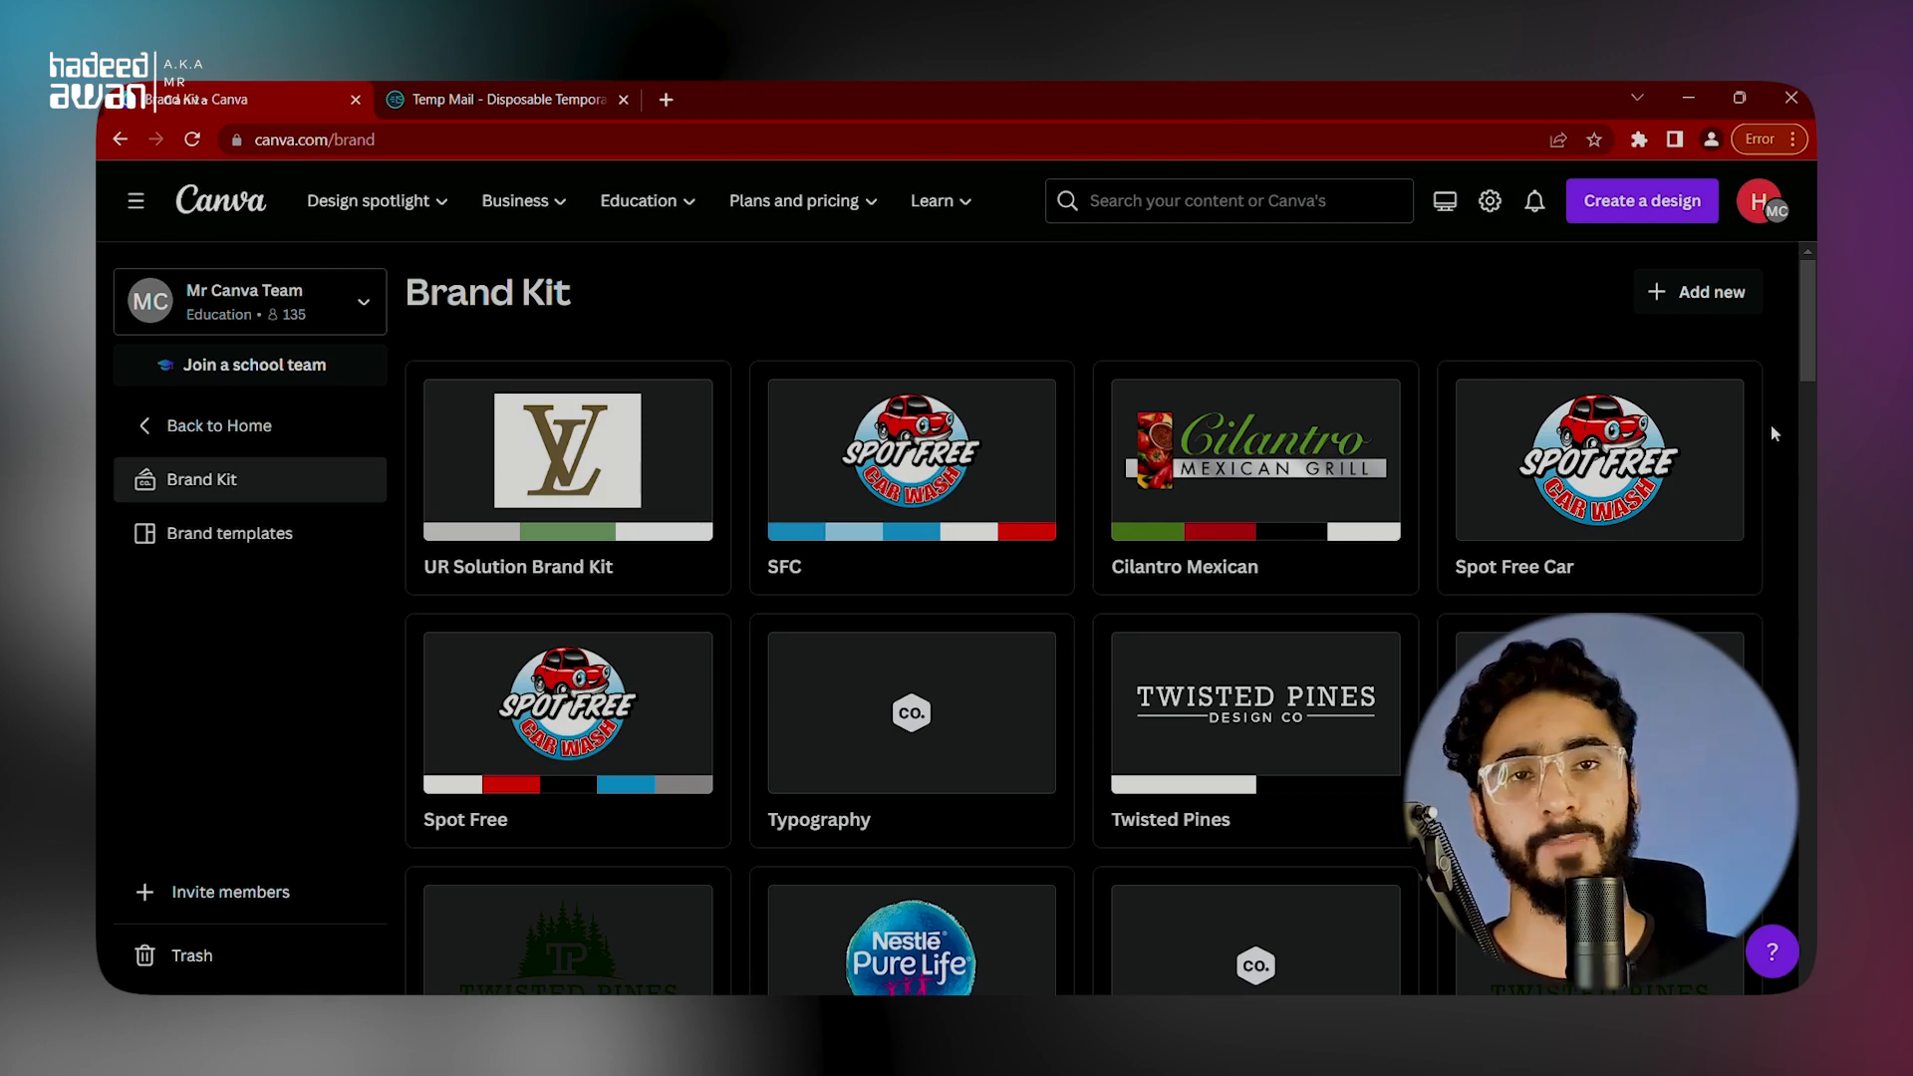
Step: Create a new Brand Kit named "Canva Course"
{"action": "left_click", "coordinate": [1698, 289]}
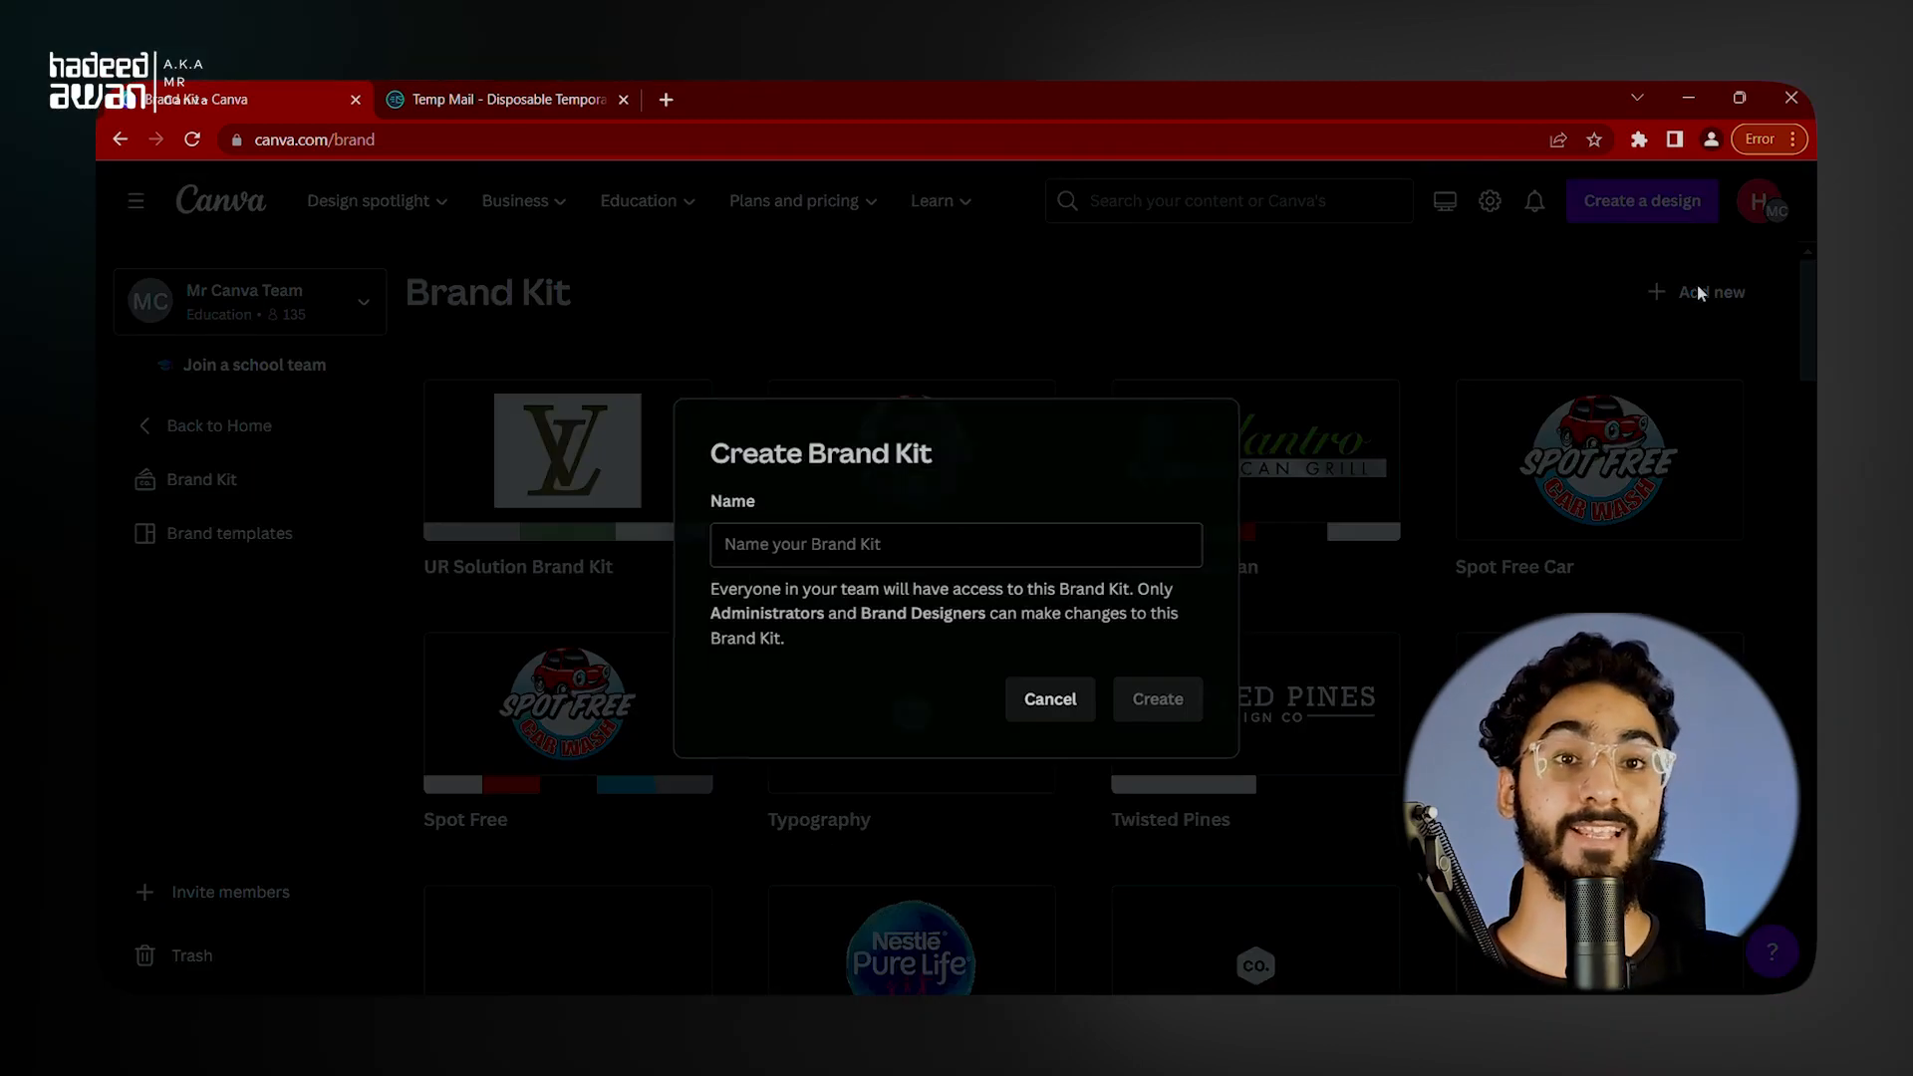
{"action": "left_click", "coordinate": [1013, 550]}
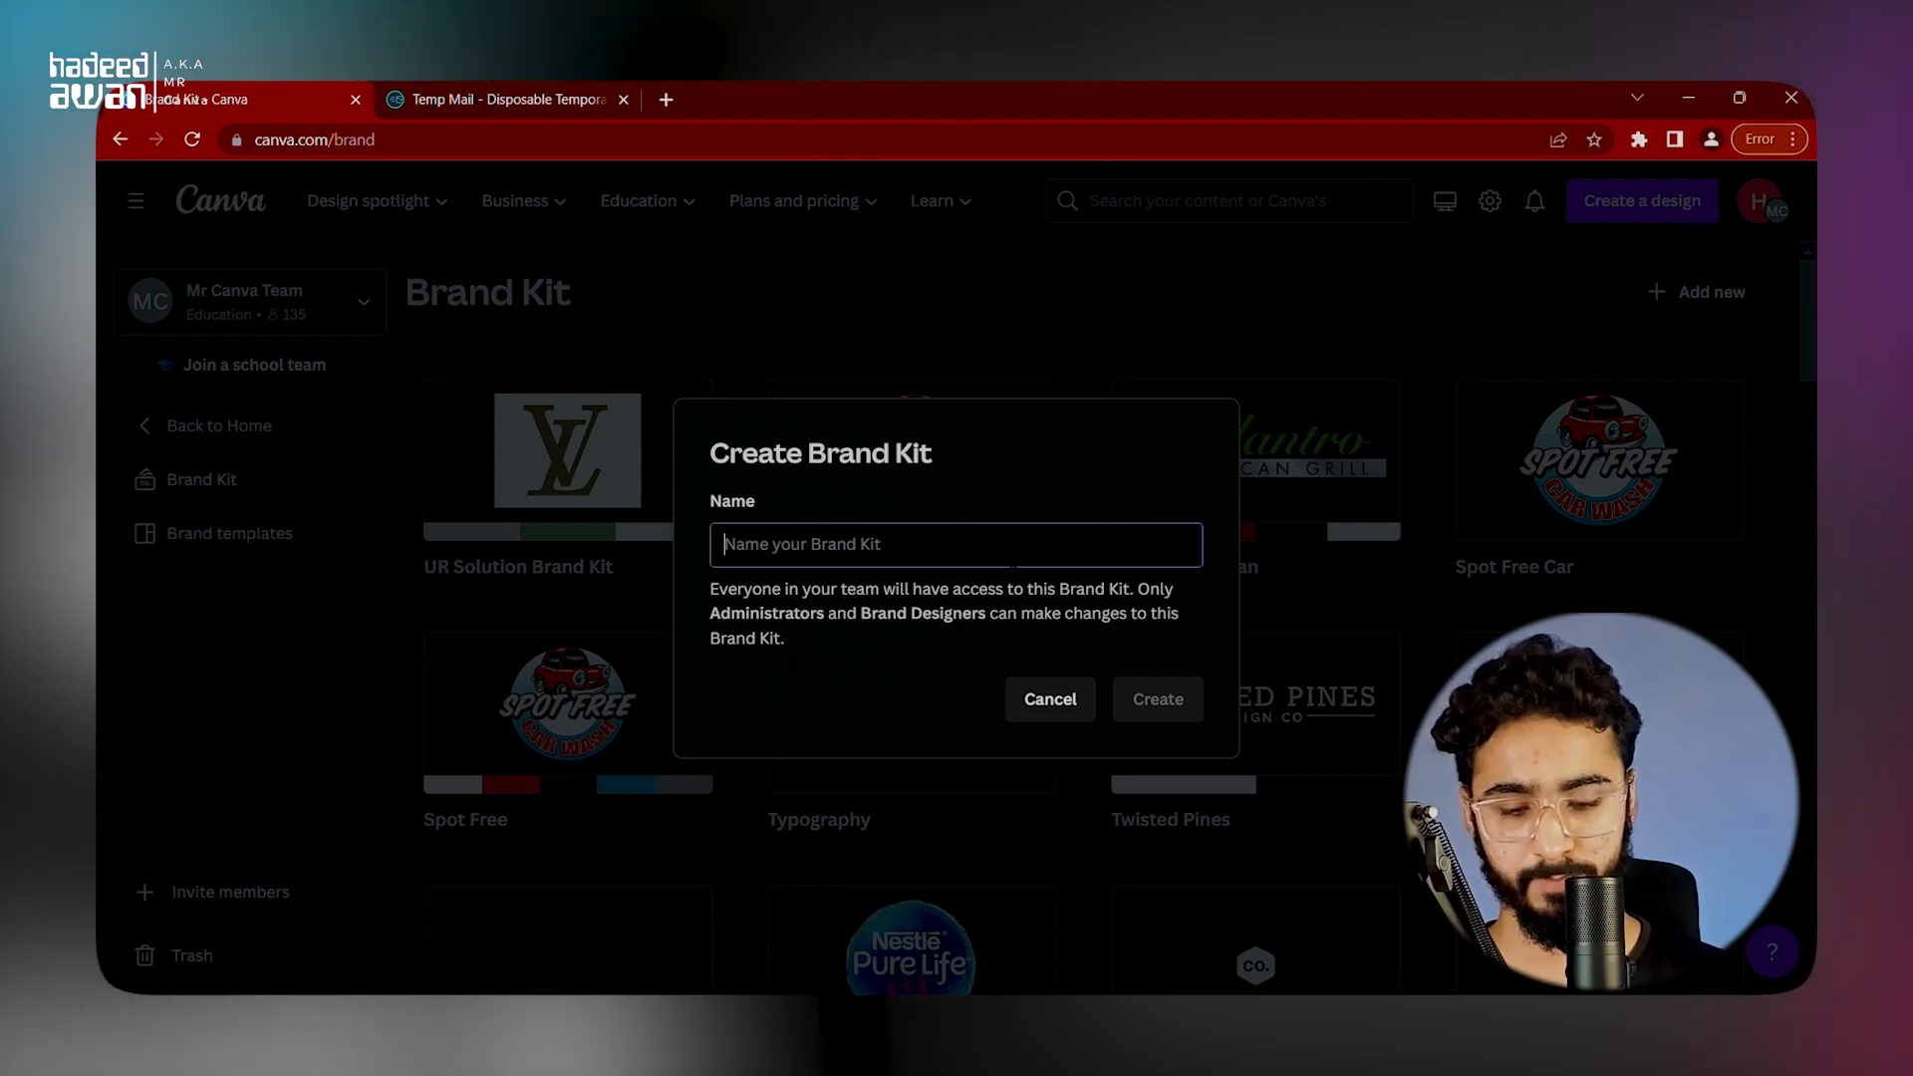
{"action": "type", "text": "Canva"}
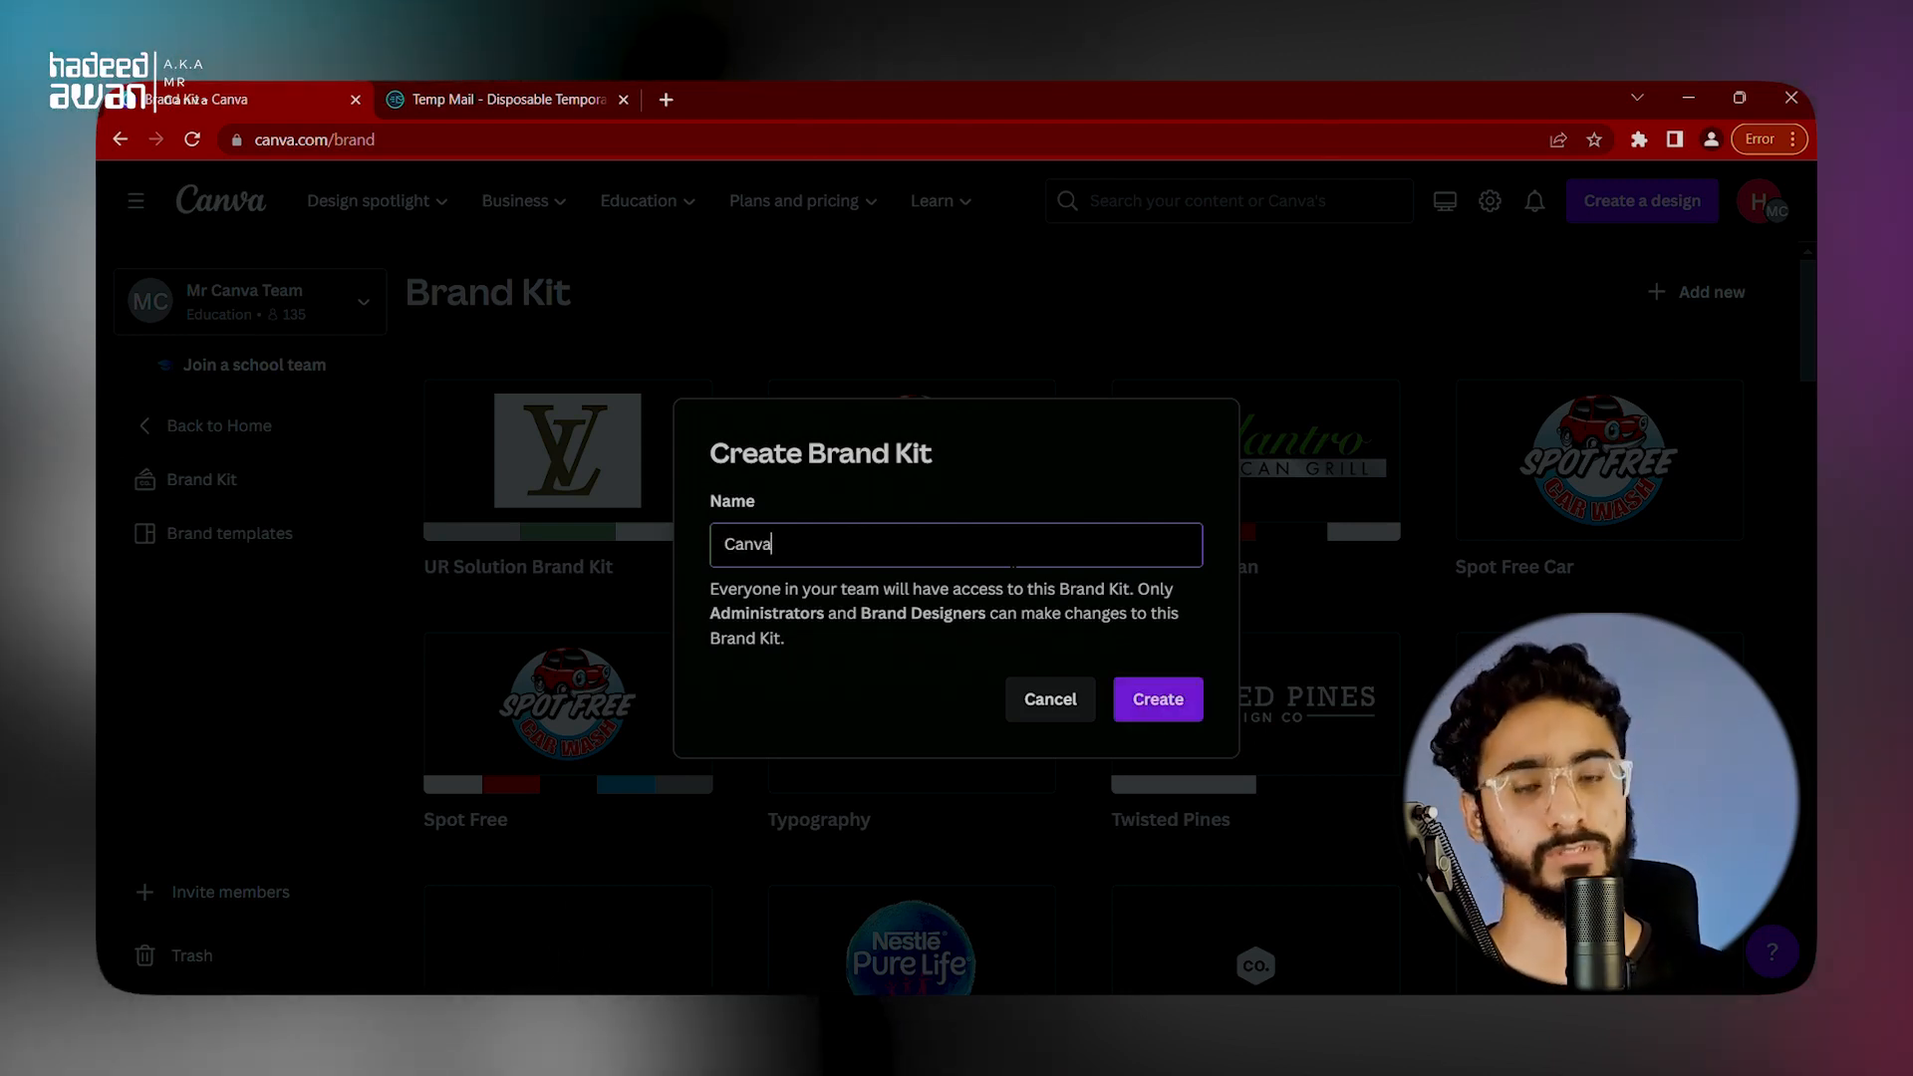
{"action": "type", "text": " Course"}
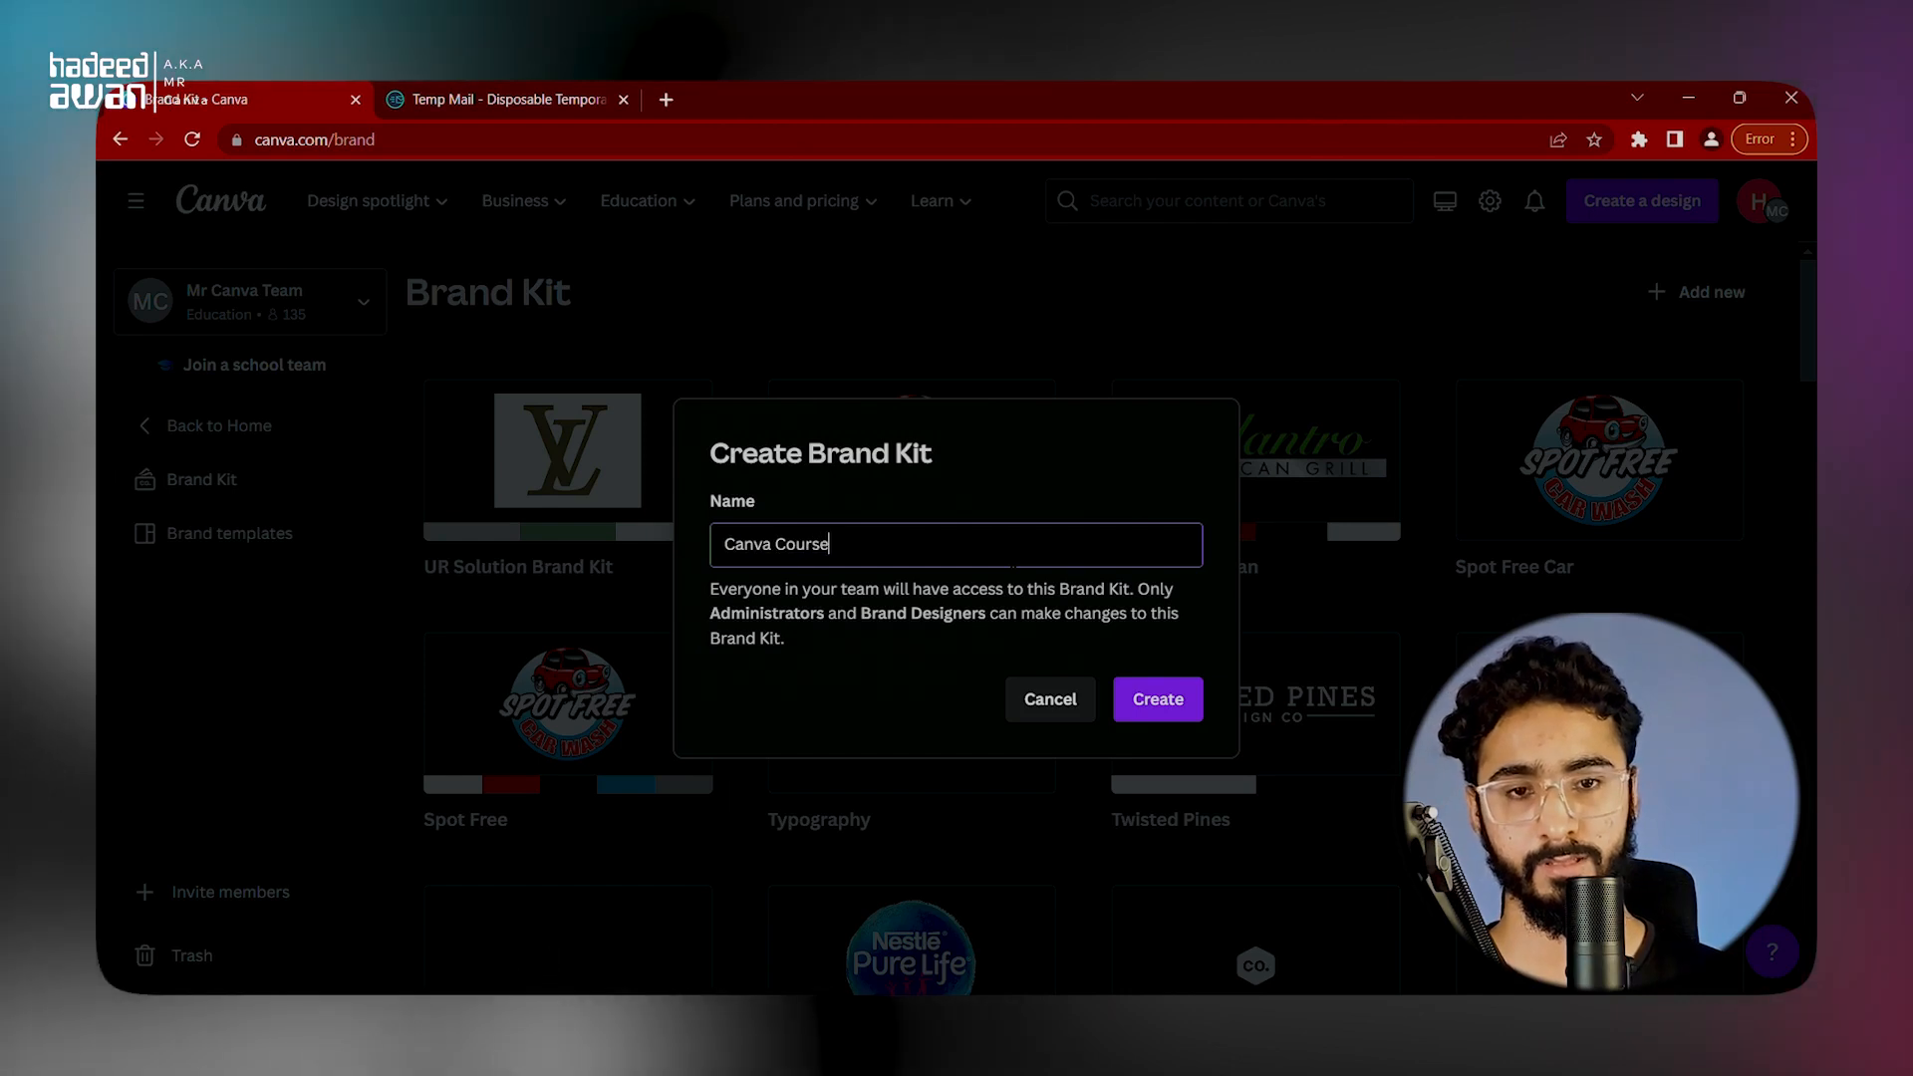
{"action": "key", "text": "Return"}
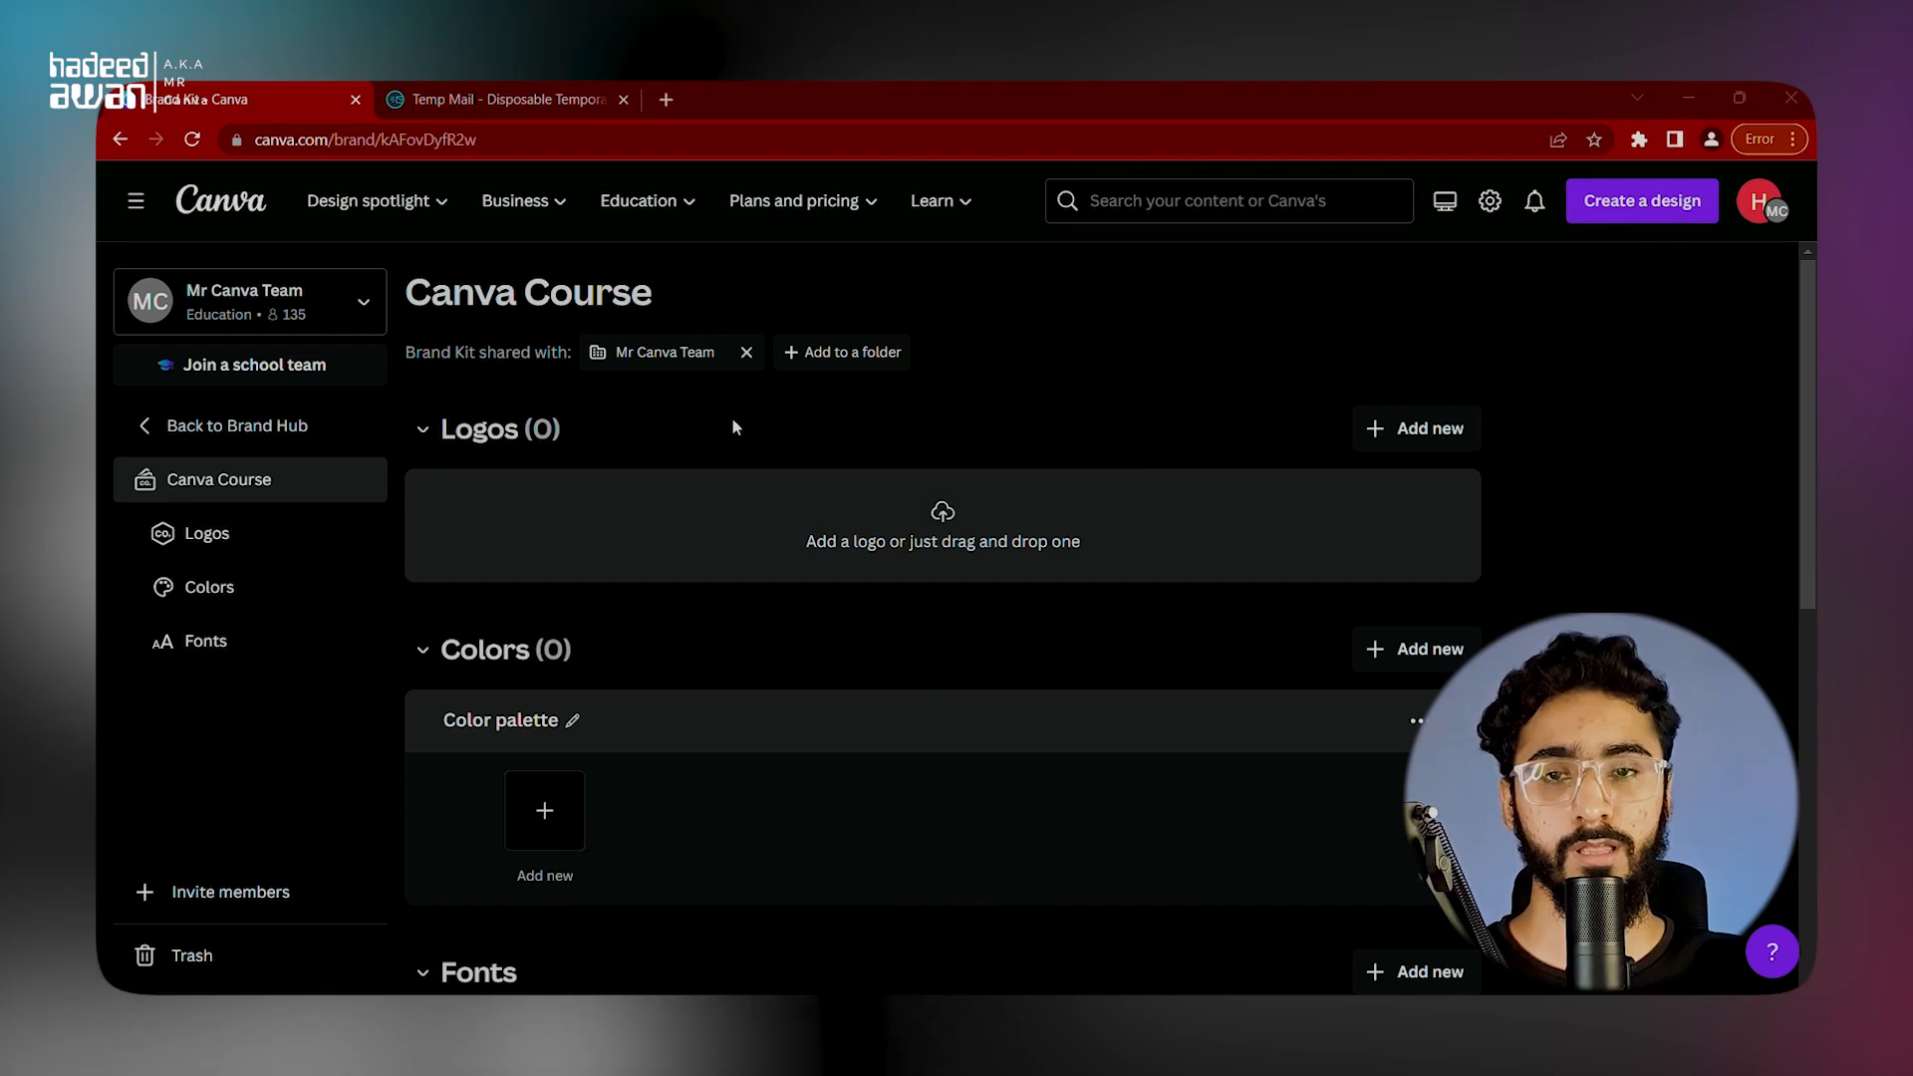
Step: Upload Tabenaqsh.png as the Brand Kit's logo and keep the color palette extracted from it
{"action": "left_click", "coordinate": [787, 495]}
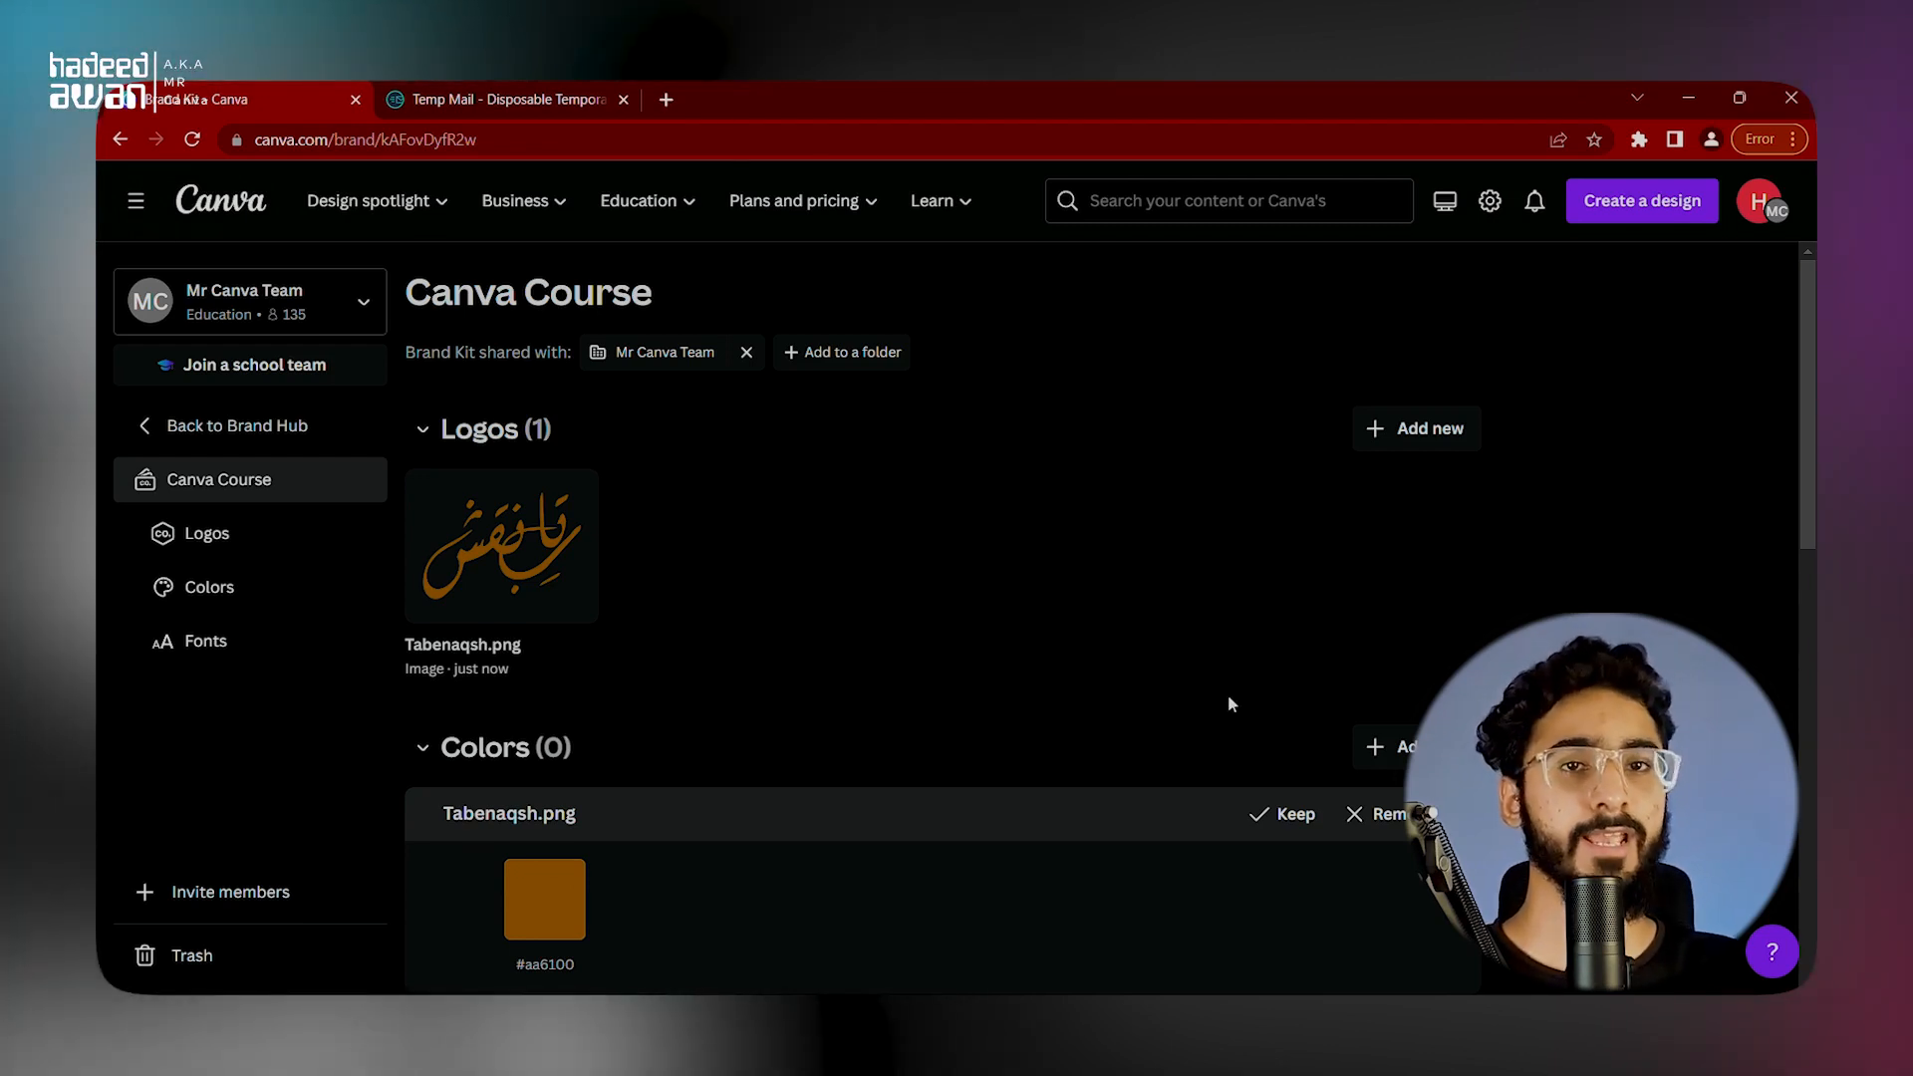
{"action": "scroll", "coordinate": [614, 773], "scroll_direction": "down", "scroll_amount": 3}
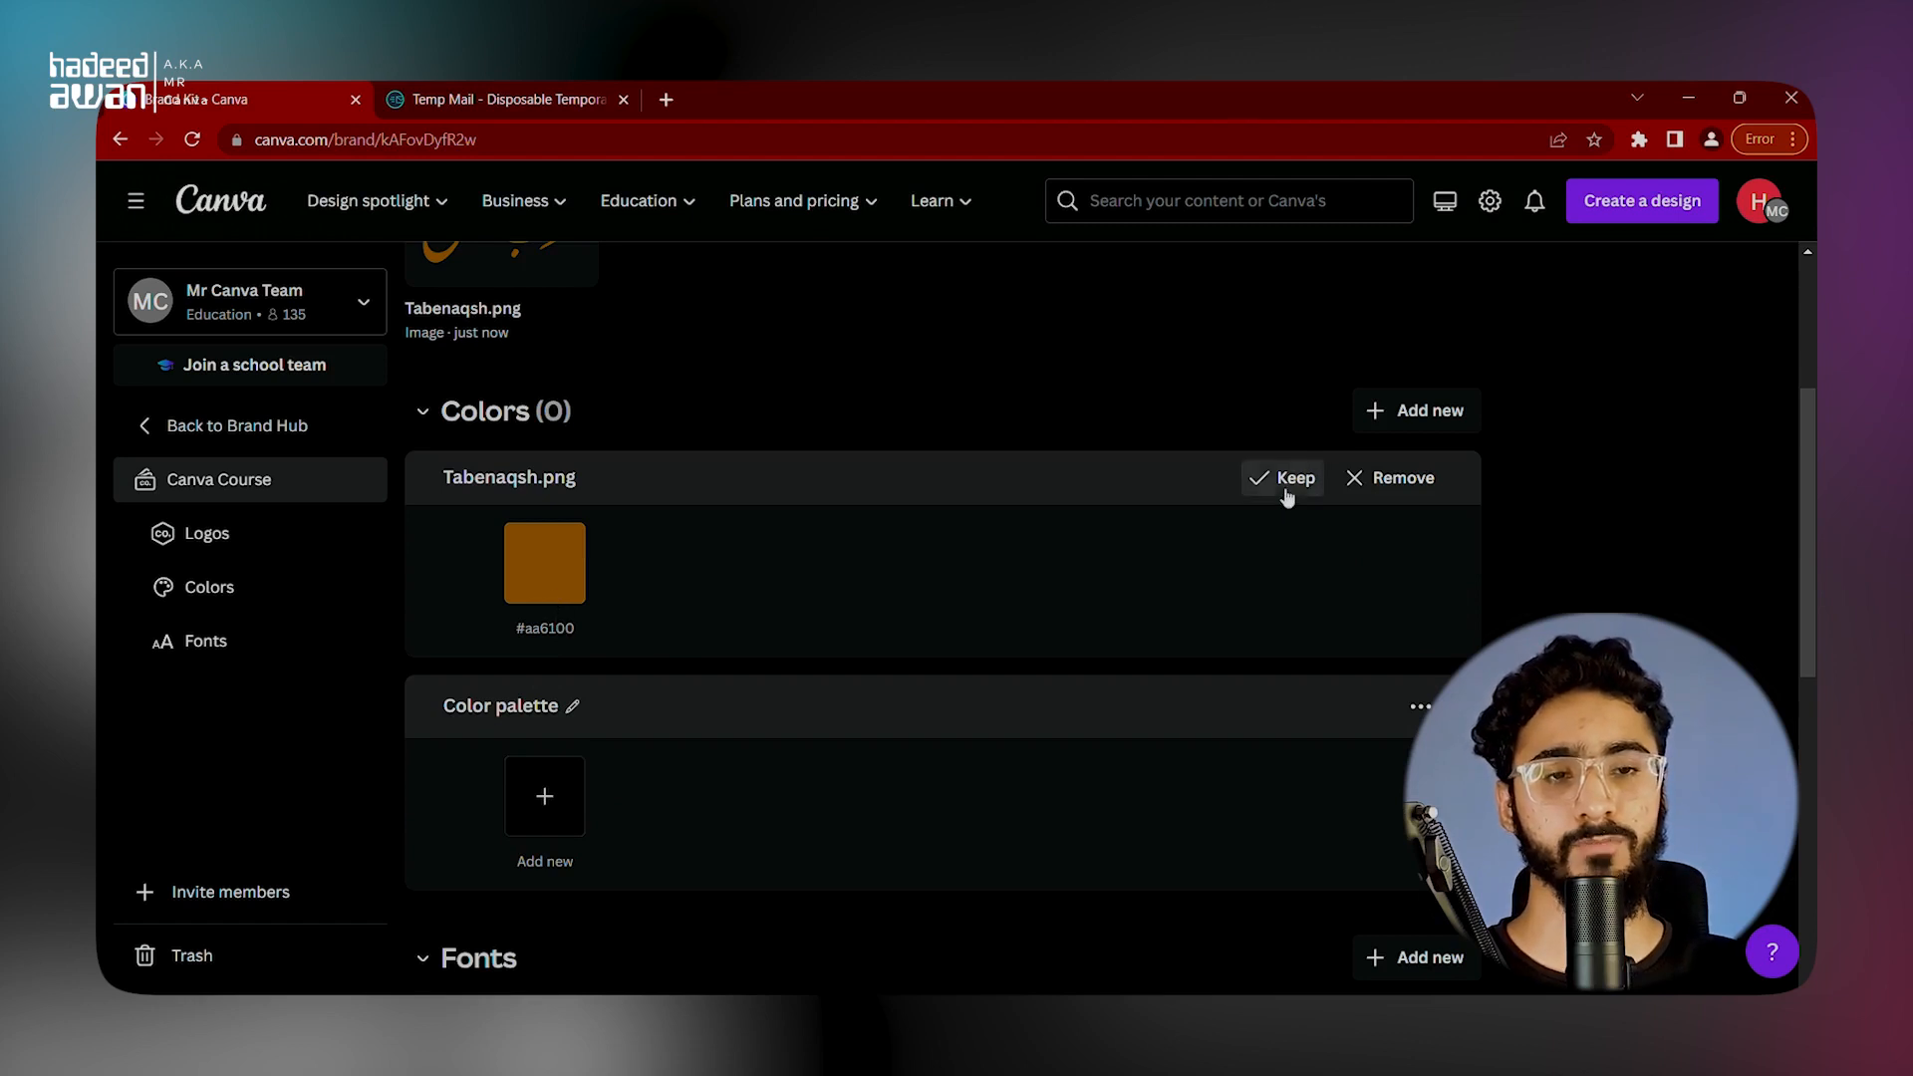
{"action": "left_click", "coordinate": [1285, 478]}
Step: Copy the logo color's hex code #AA6100, search the web for "my color space" in a new browser tab, and open the ColorSpace site
{"action": "left_click", "coordinate": [545, 572]}
{"action": "key", "text": "ctrl+c"}
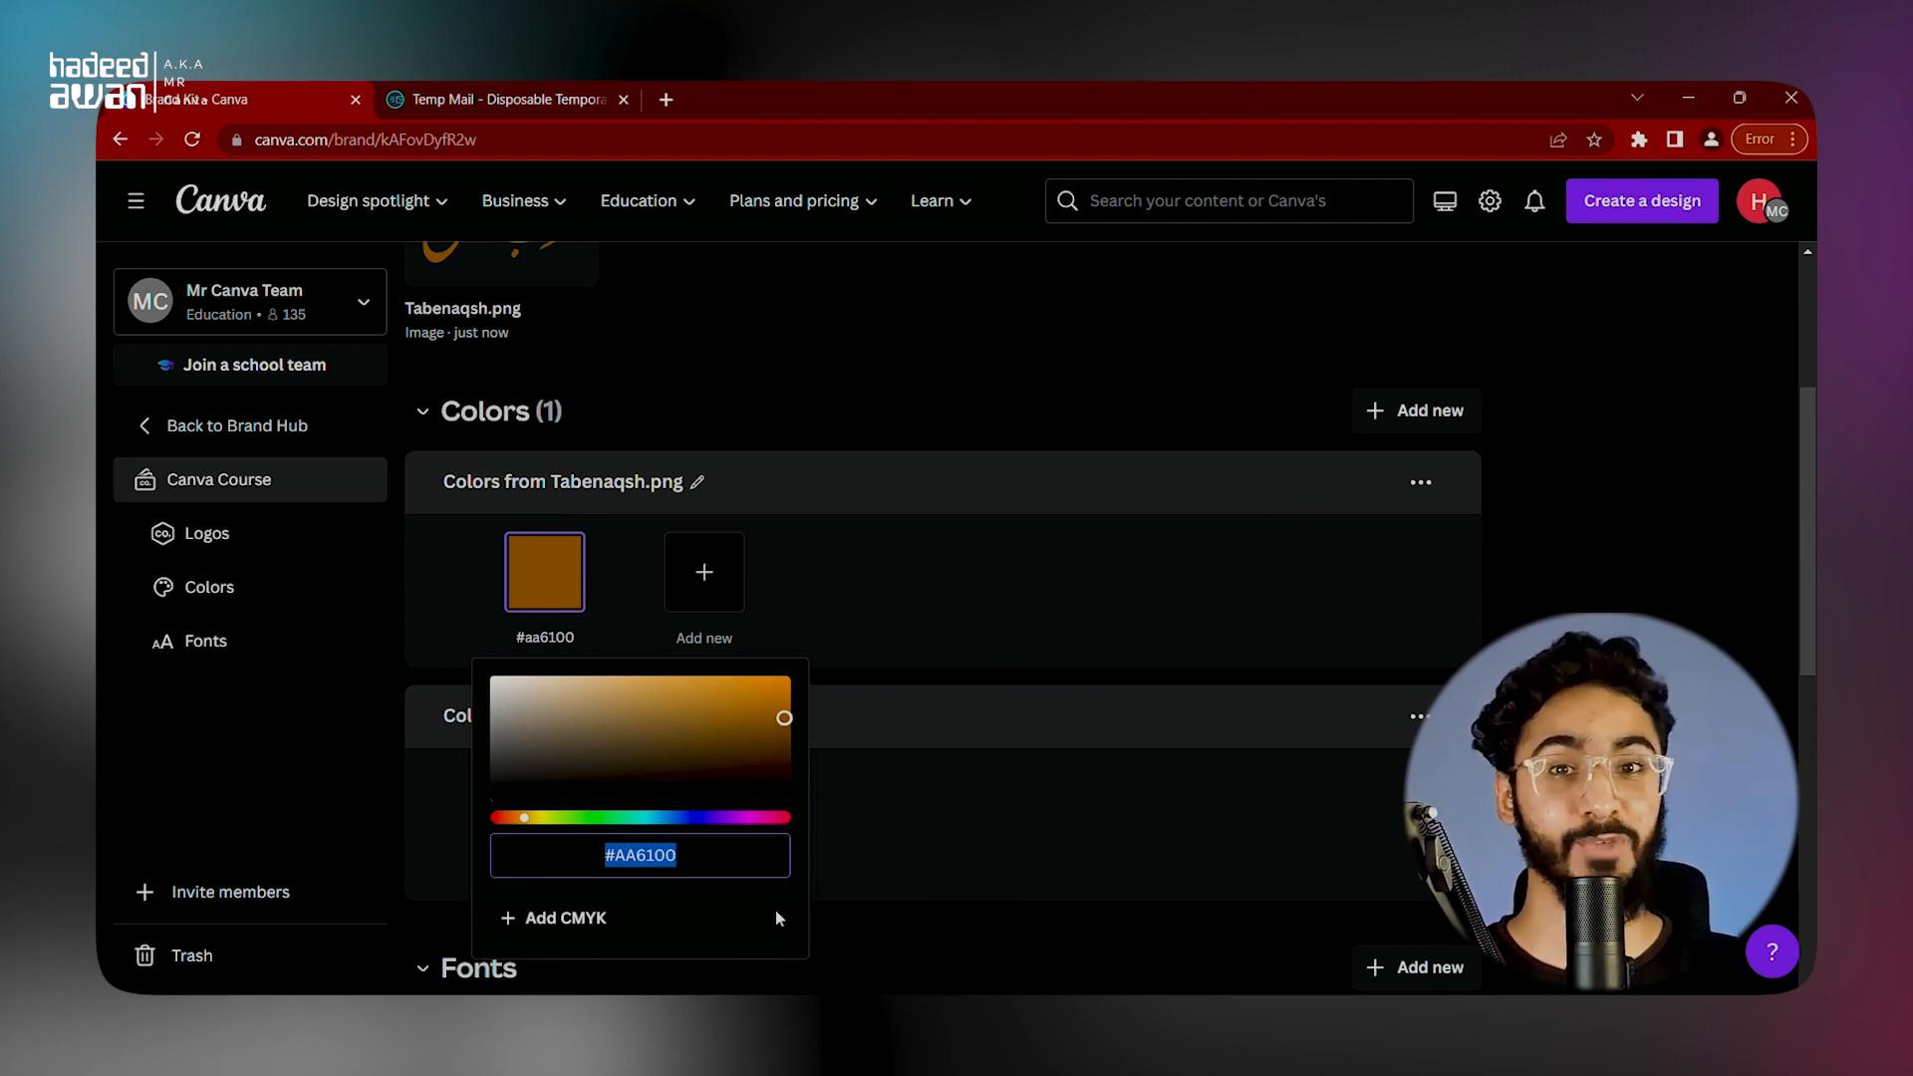
{"action": "left_click", "coordinate": [662, 95]}
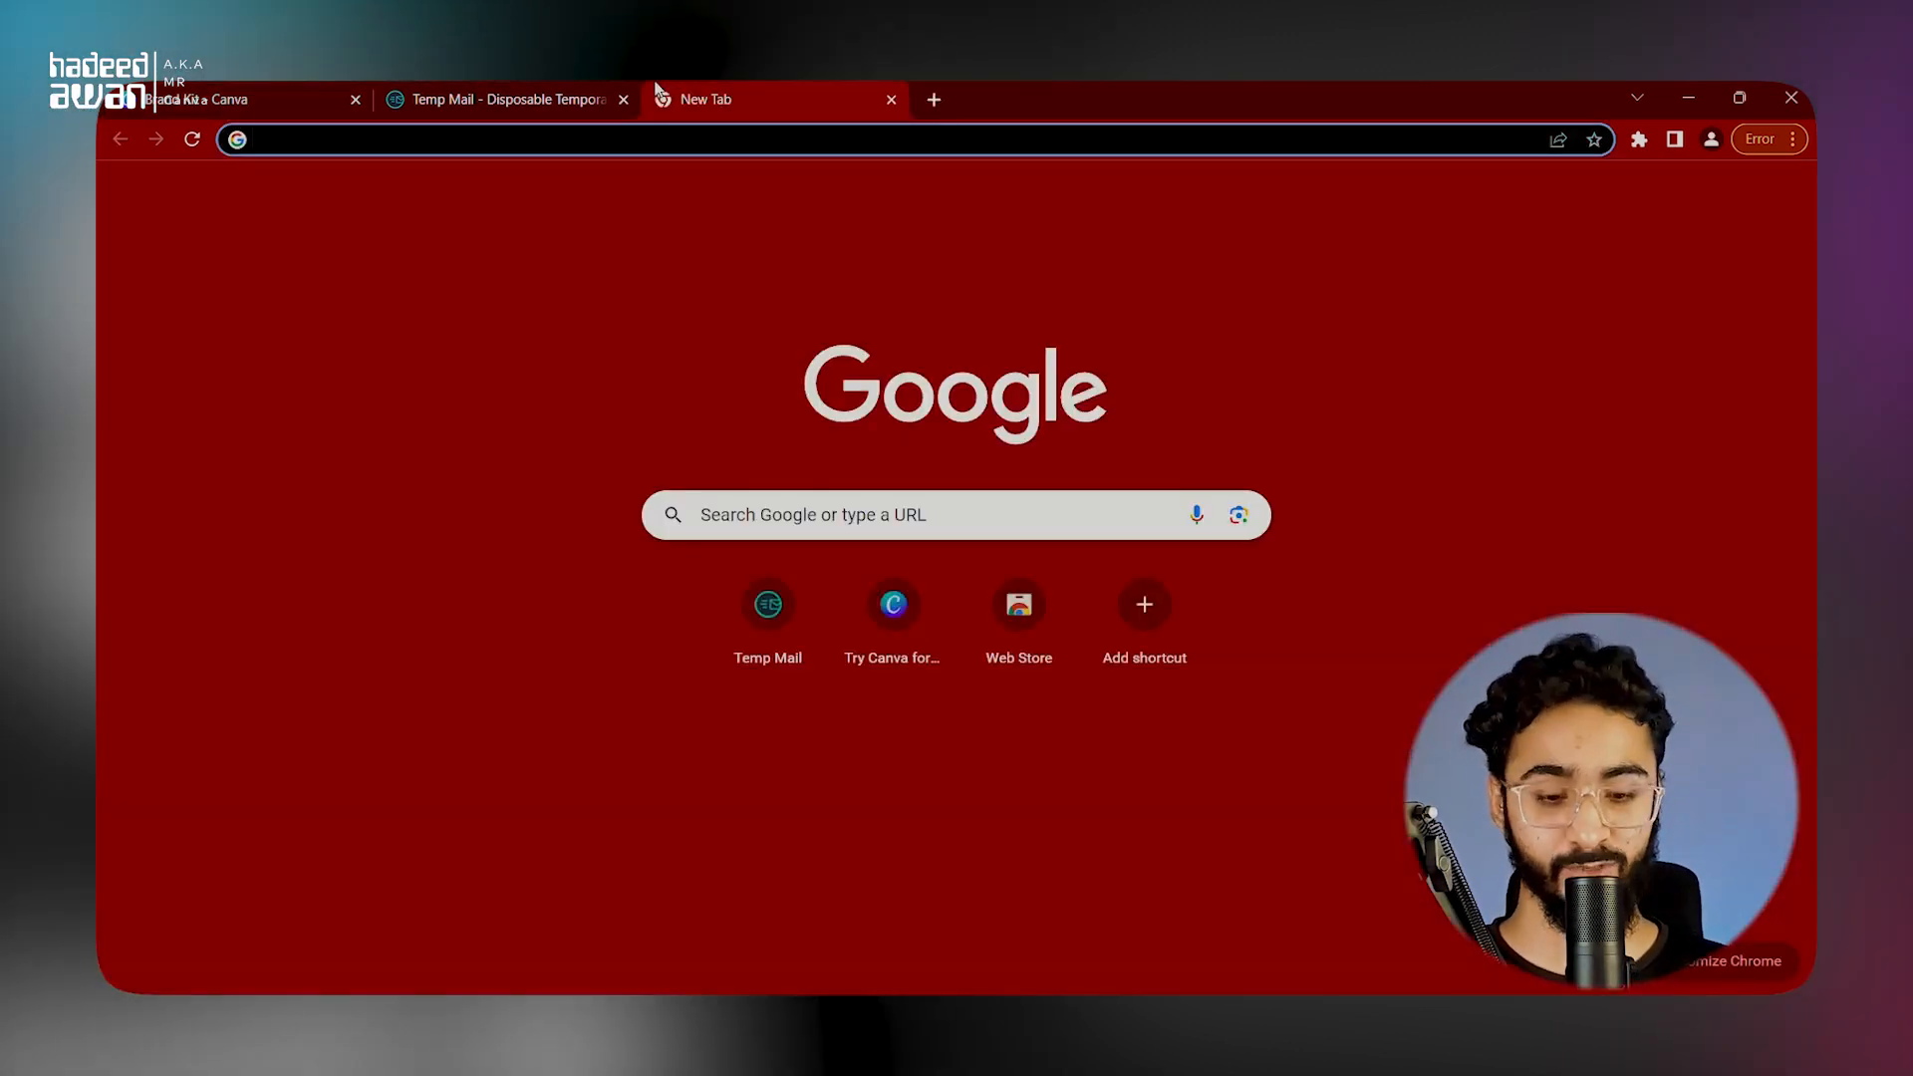
{"action": "type", "text": "my s"}
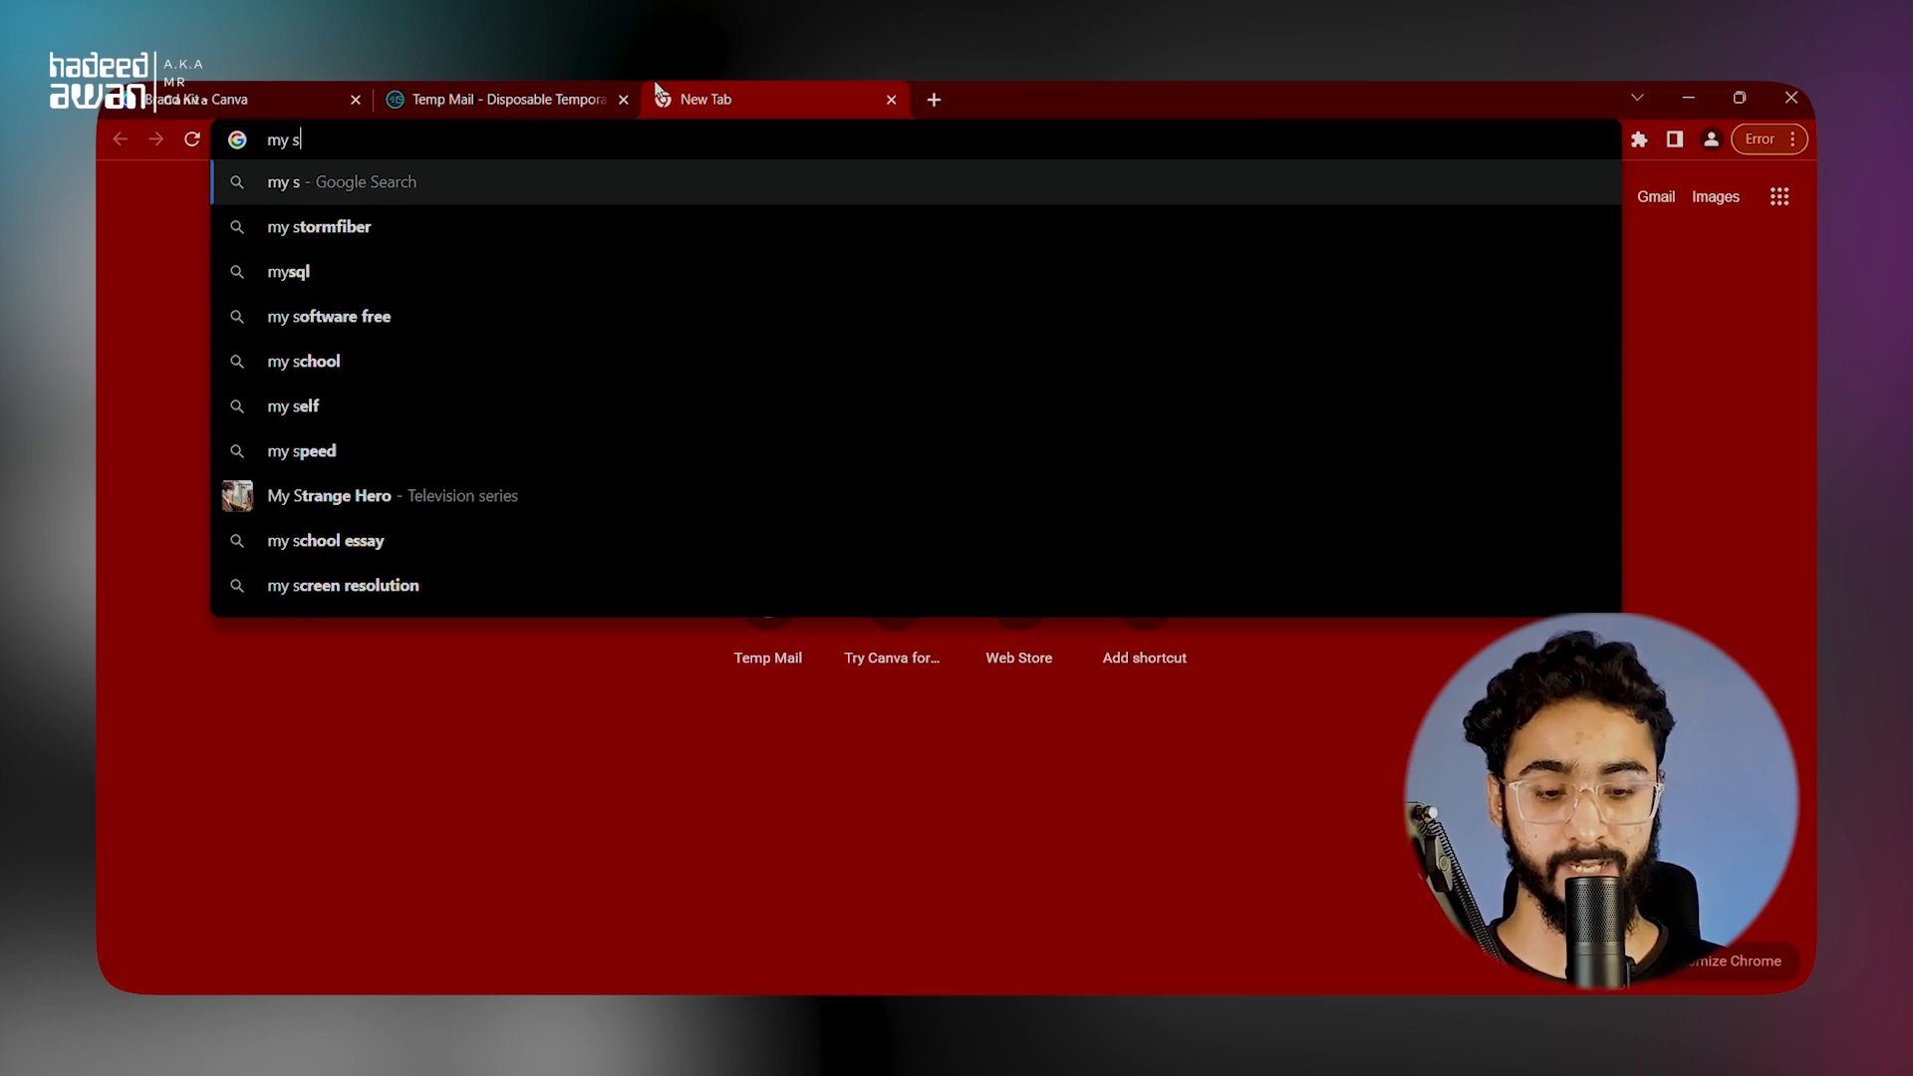
{"action": "type", "text": "o"}
{"action": "key", "text": "BackSpace"}
{"action": "key", "text": "BackSpace"}
{"action": "type", "text": "colo"}
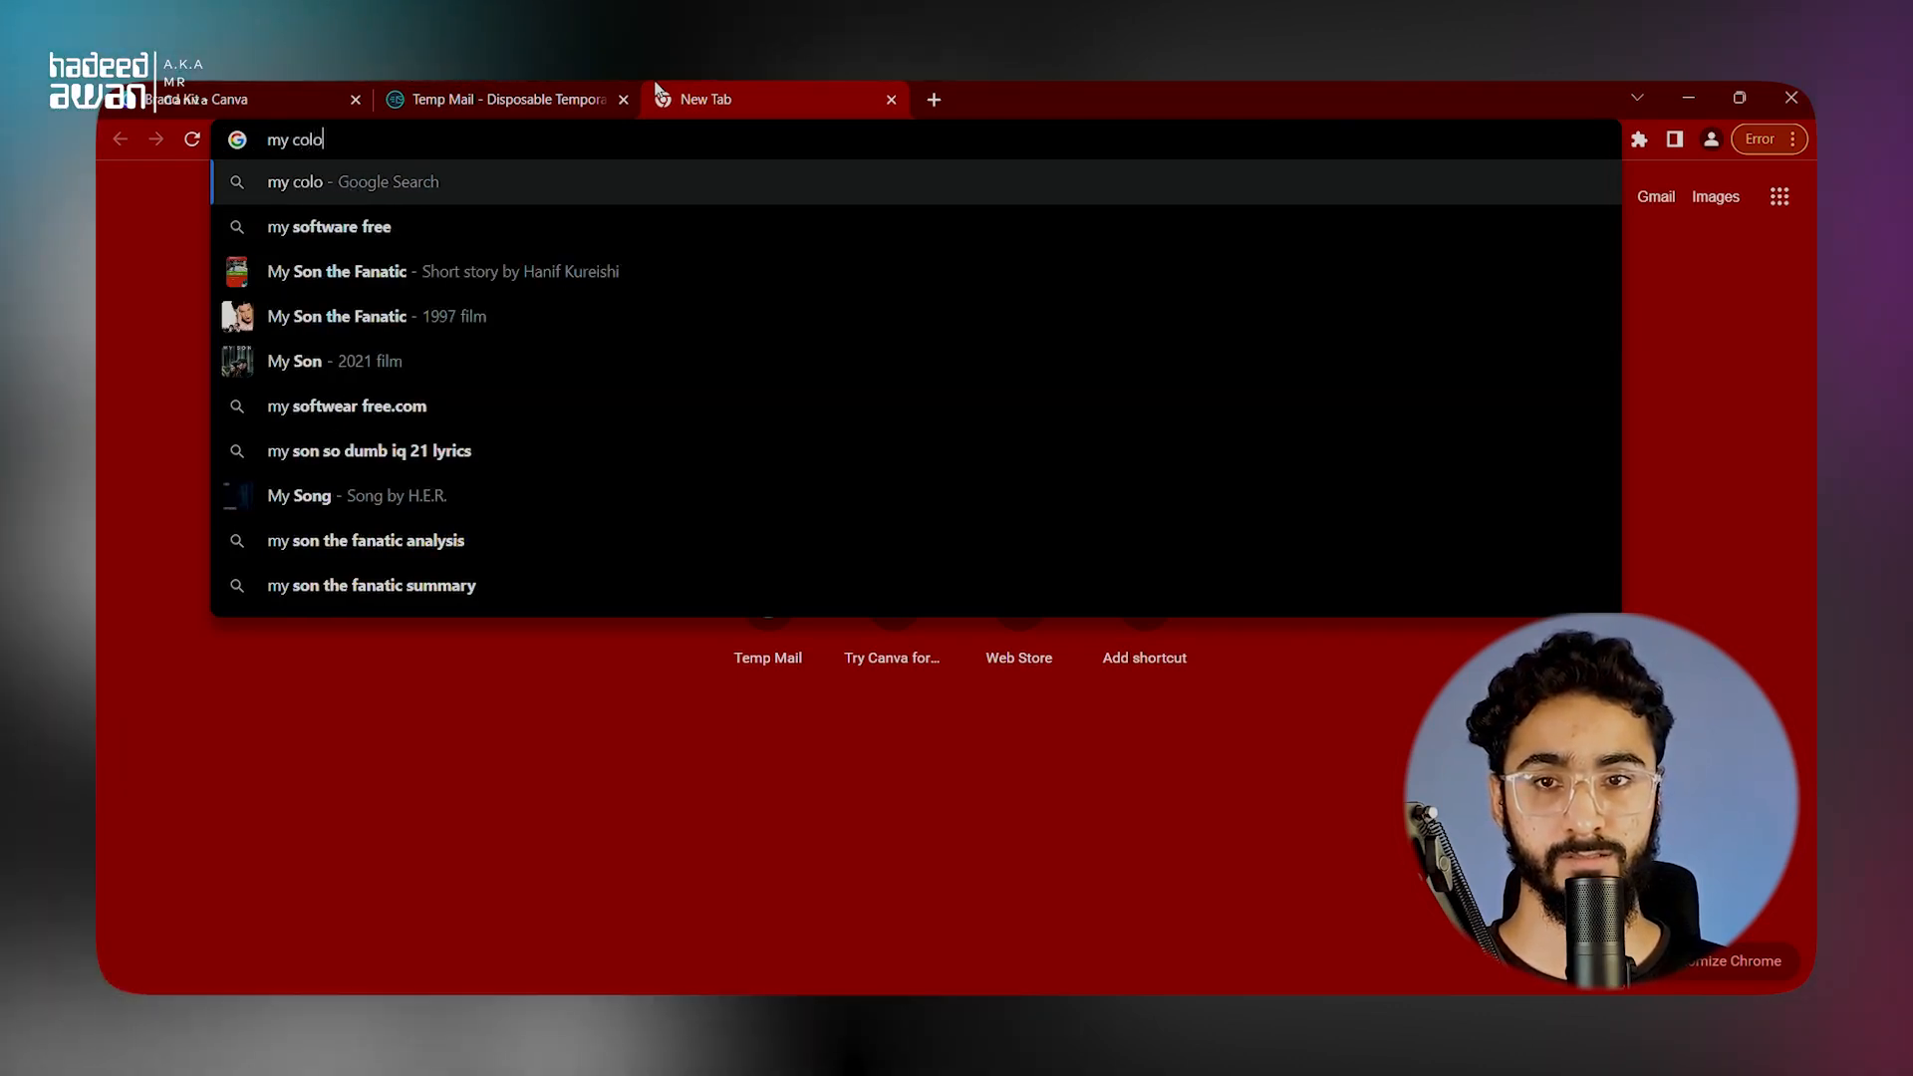
{"action": "type", "text": "r space"}
{"action": "key", "text": "Return"}
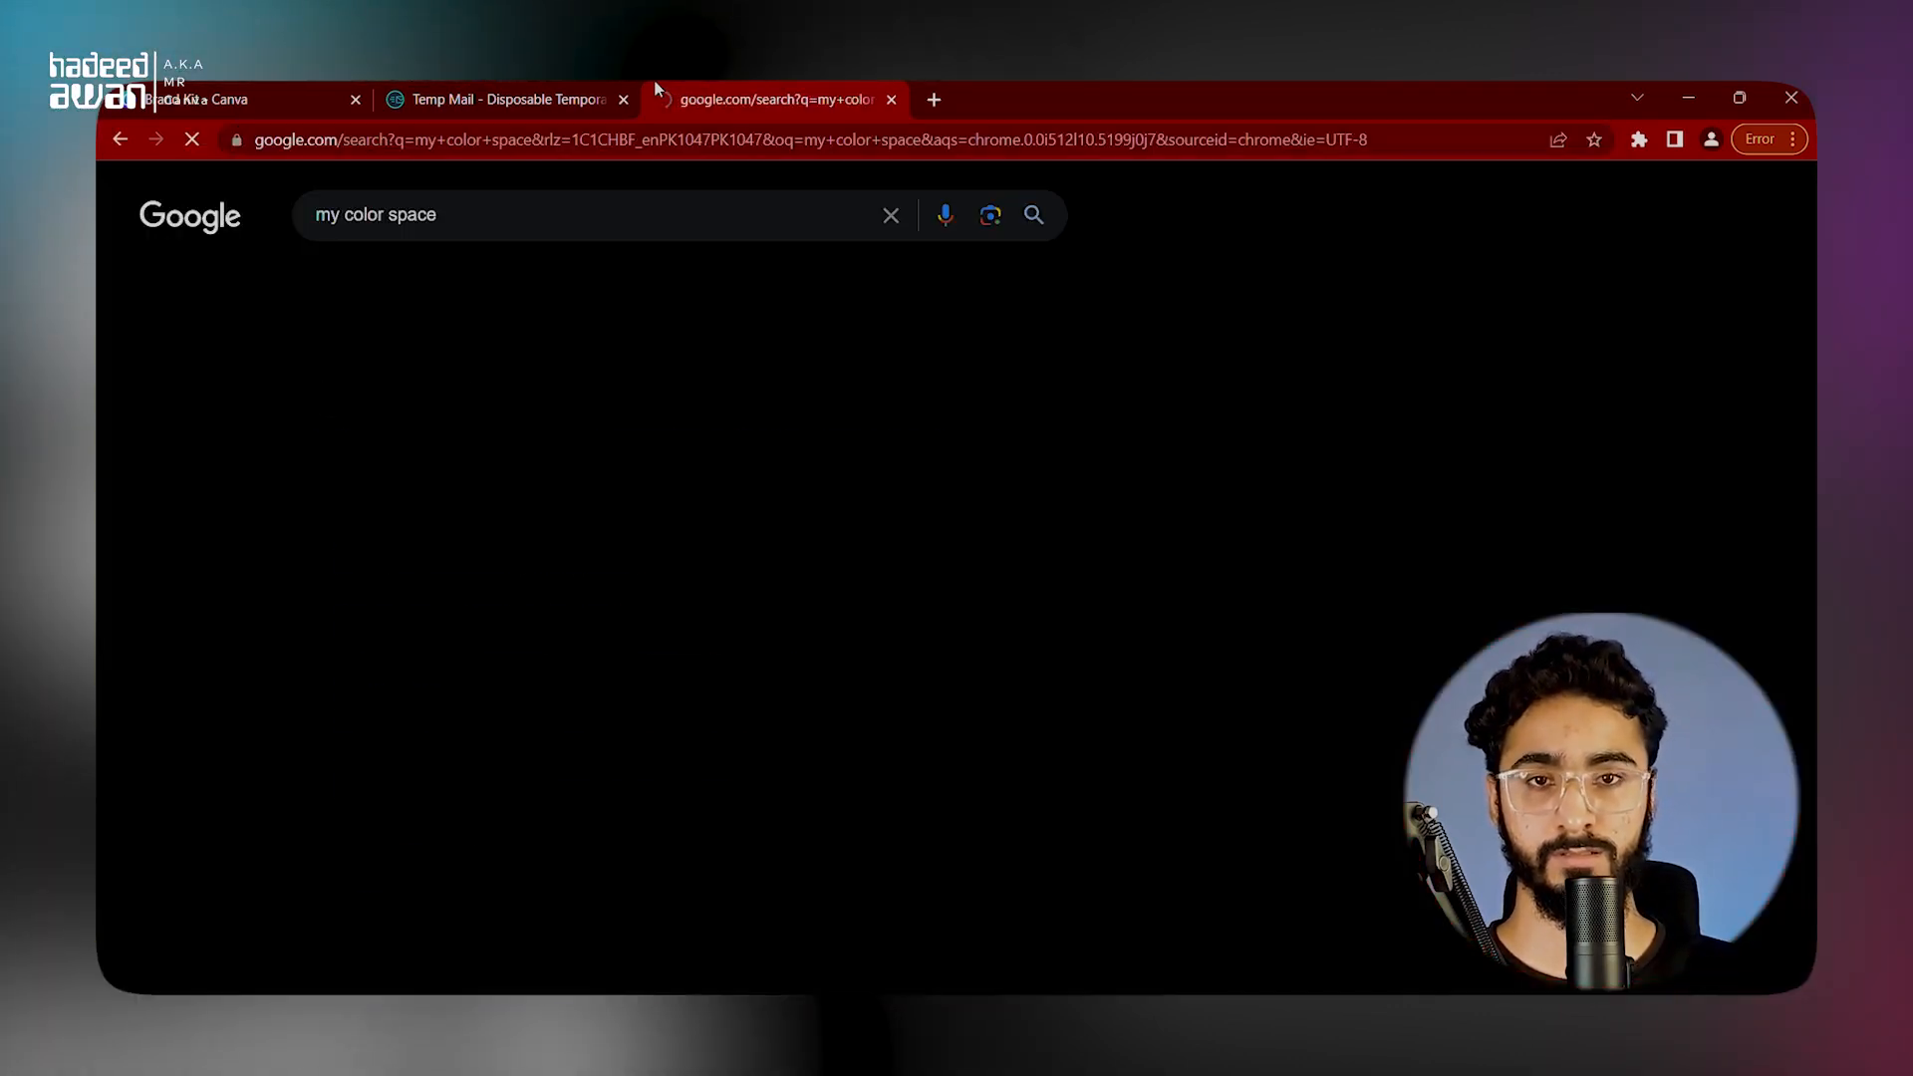
{"action": "left_click", "coordinate": [542, 454]}
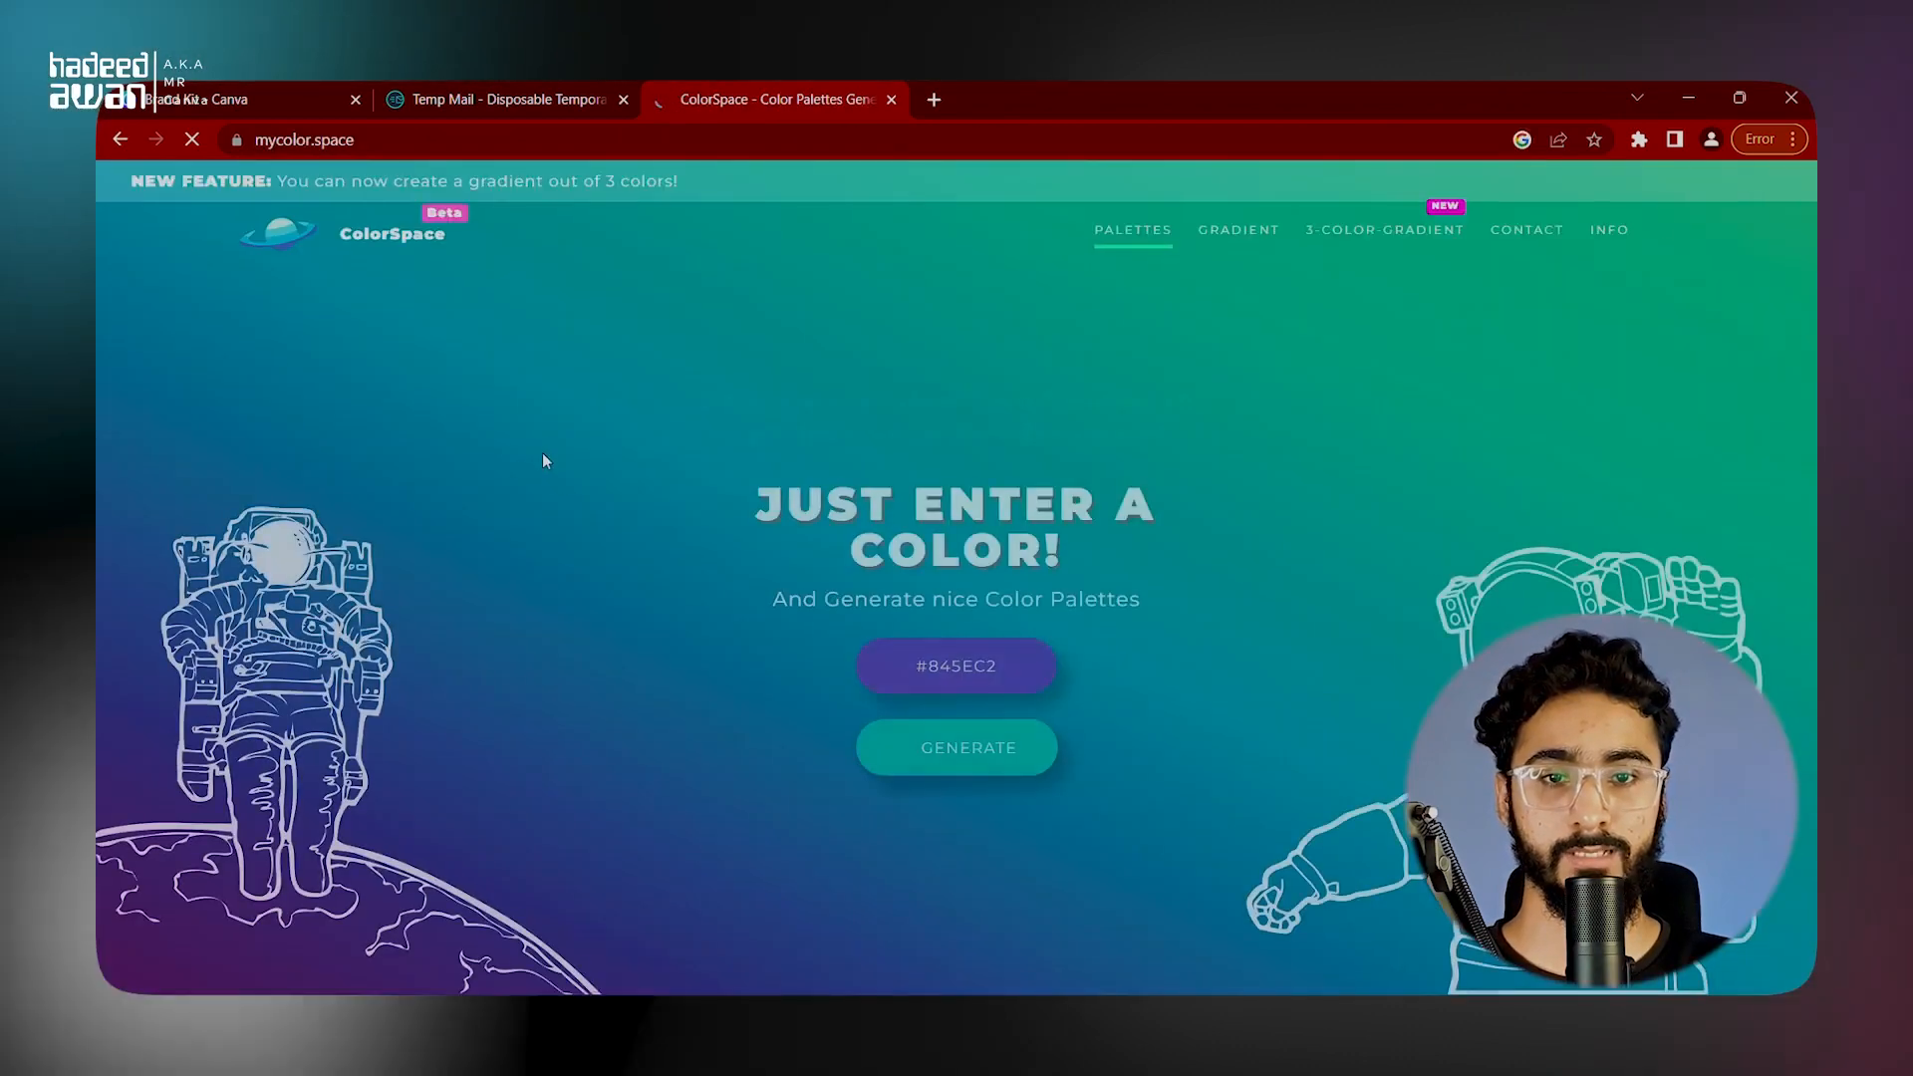
Step: Generate color palettes in ColorSpace from the copied logo color #AA6100
{"action": "left_click", "coordinate": [961, 687]}
{"action": "key", "text": "ctrl+v"}
{"action": "left_click", "coordinate": [1251, 737]}
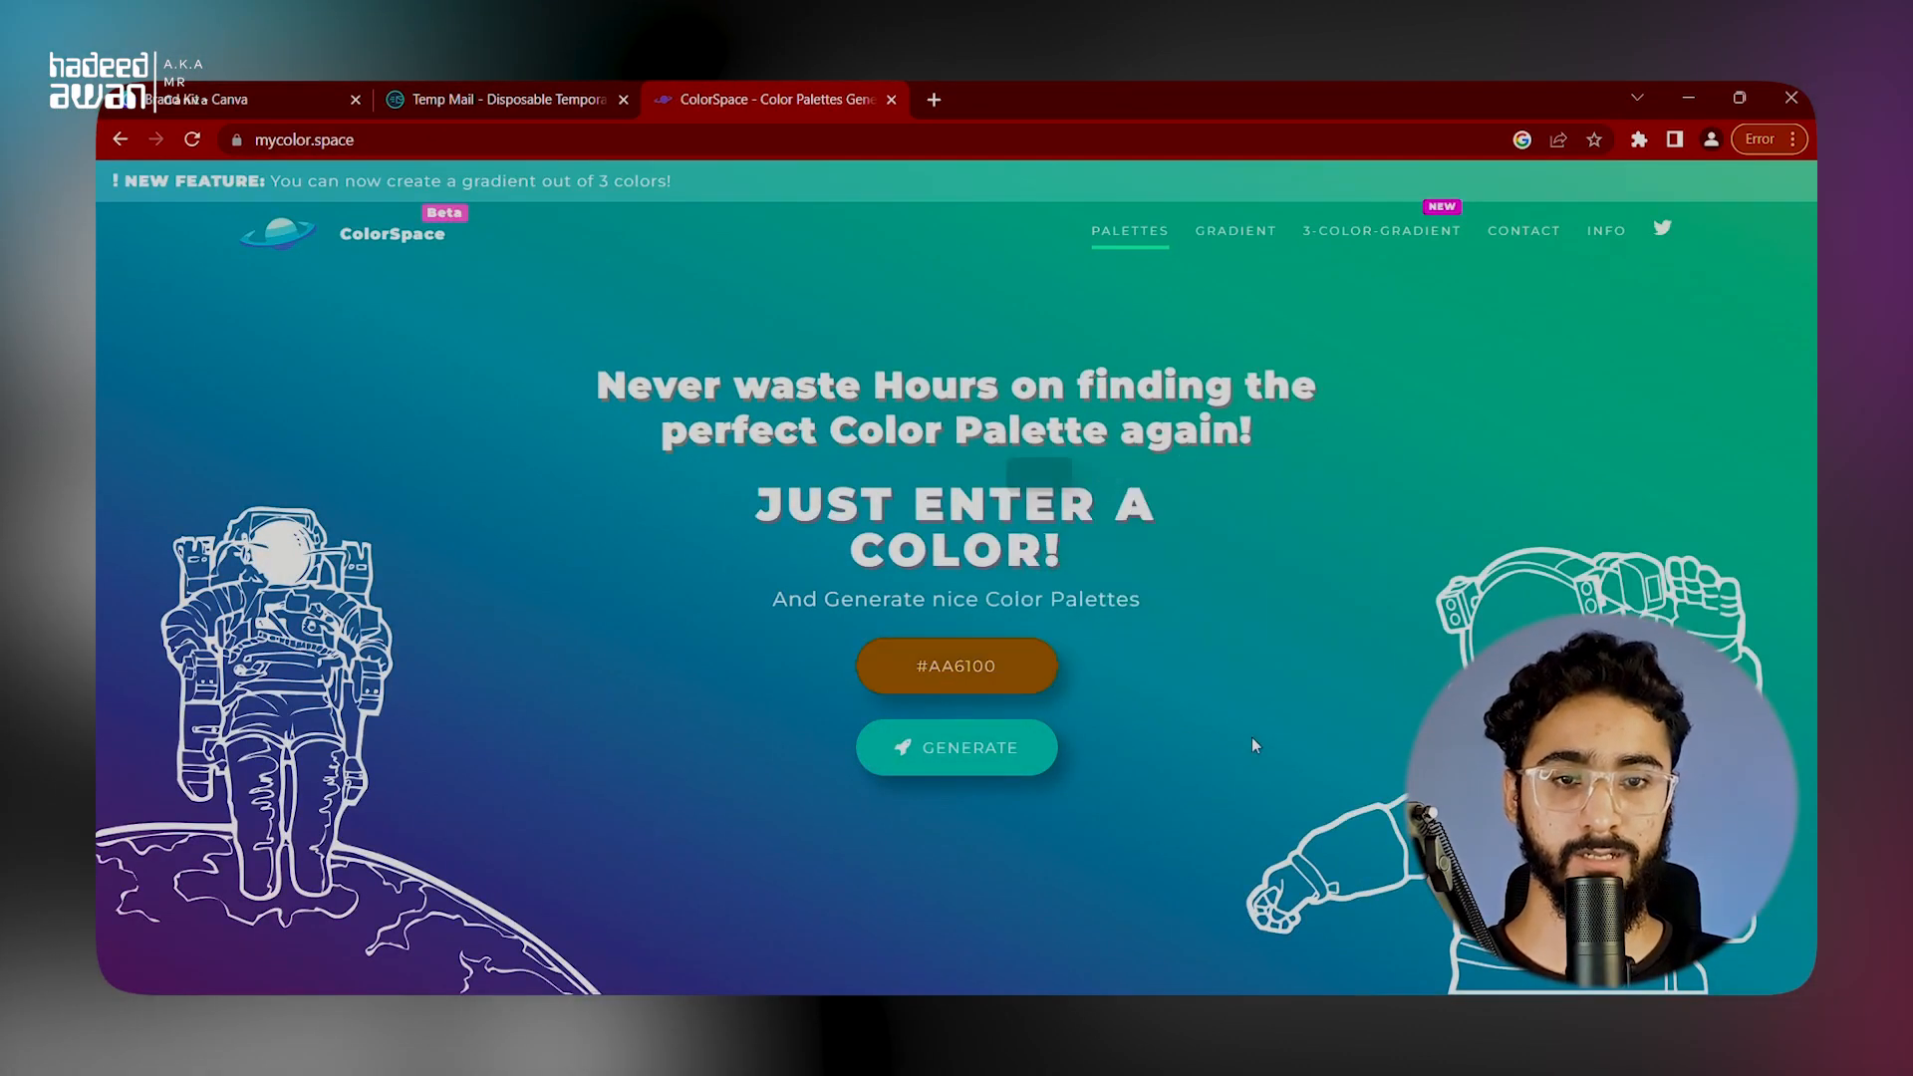
{"action": "left_click", "coordinate": [1004, 757]}
Step: Copy #AF8969 from ColorSpace's Discreet Palette and add it to the Tabenaqsh.png palette in the Canva Brand Kit
{"action": "scroll", "coordinate": [350, 605], "scroll_direction": "down", "scroll_amount": 20}
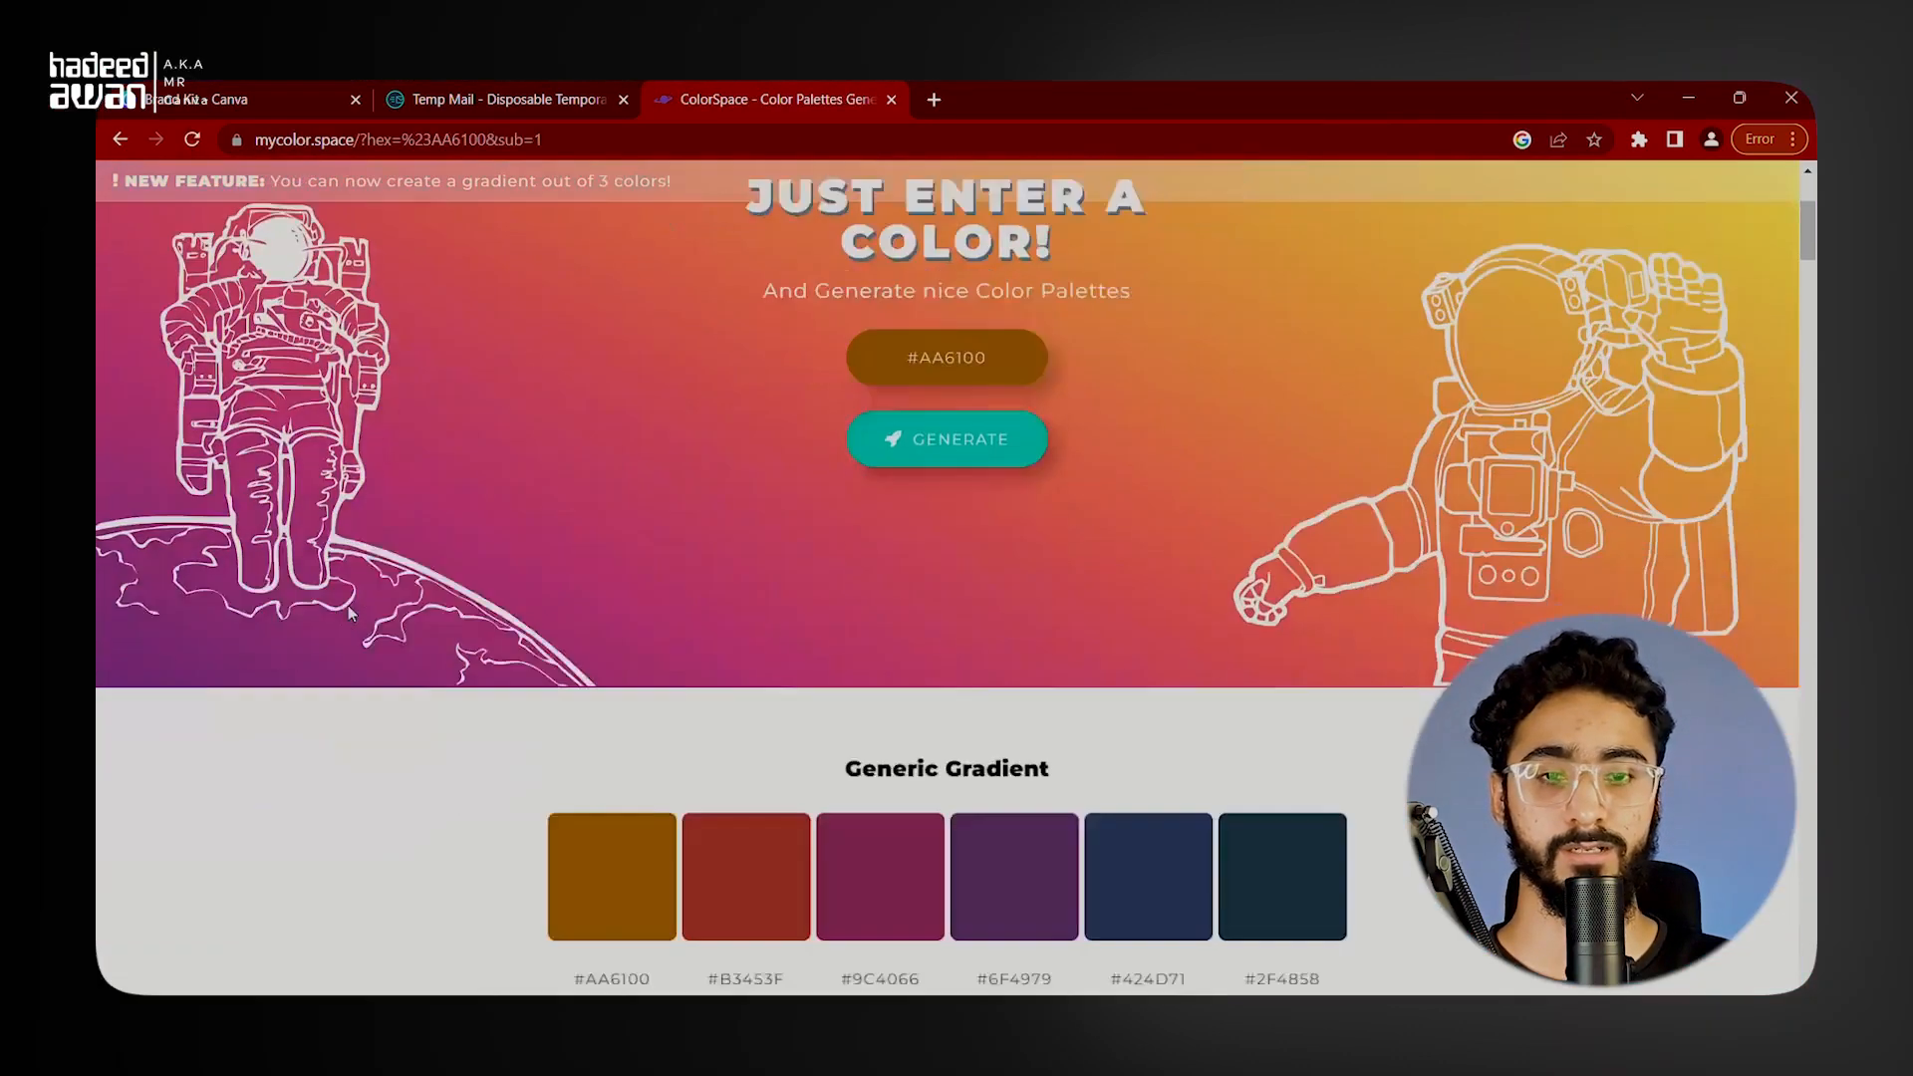
{"action": "scroll", "coordinate": [356, 599], "scroll_direction": "down", "scroll_amount": 15}
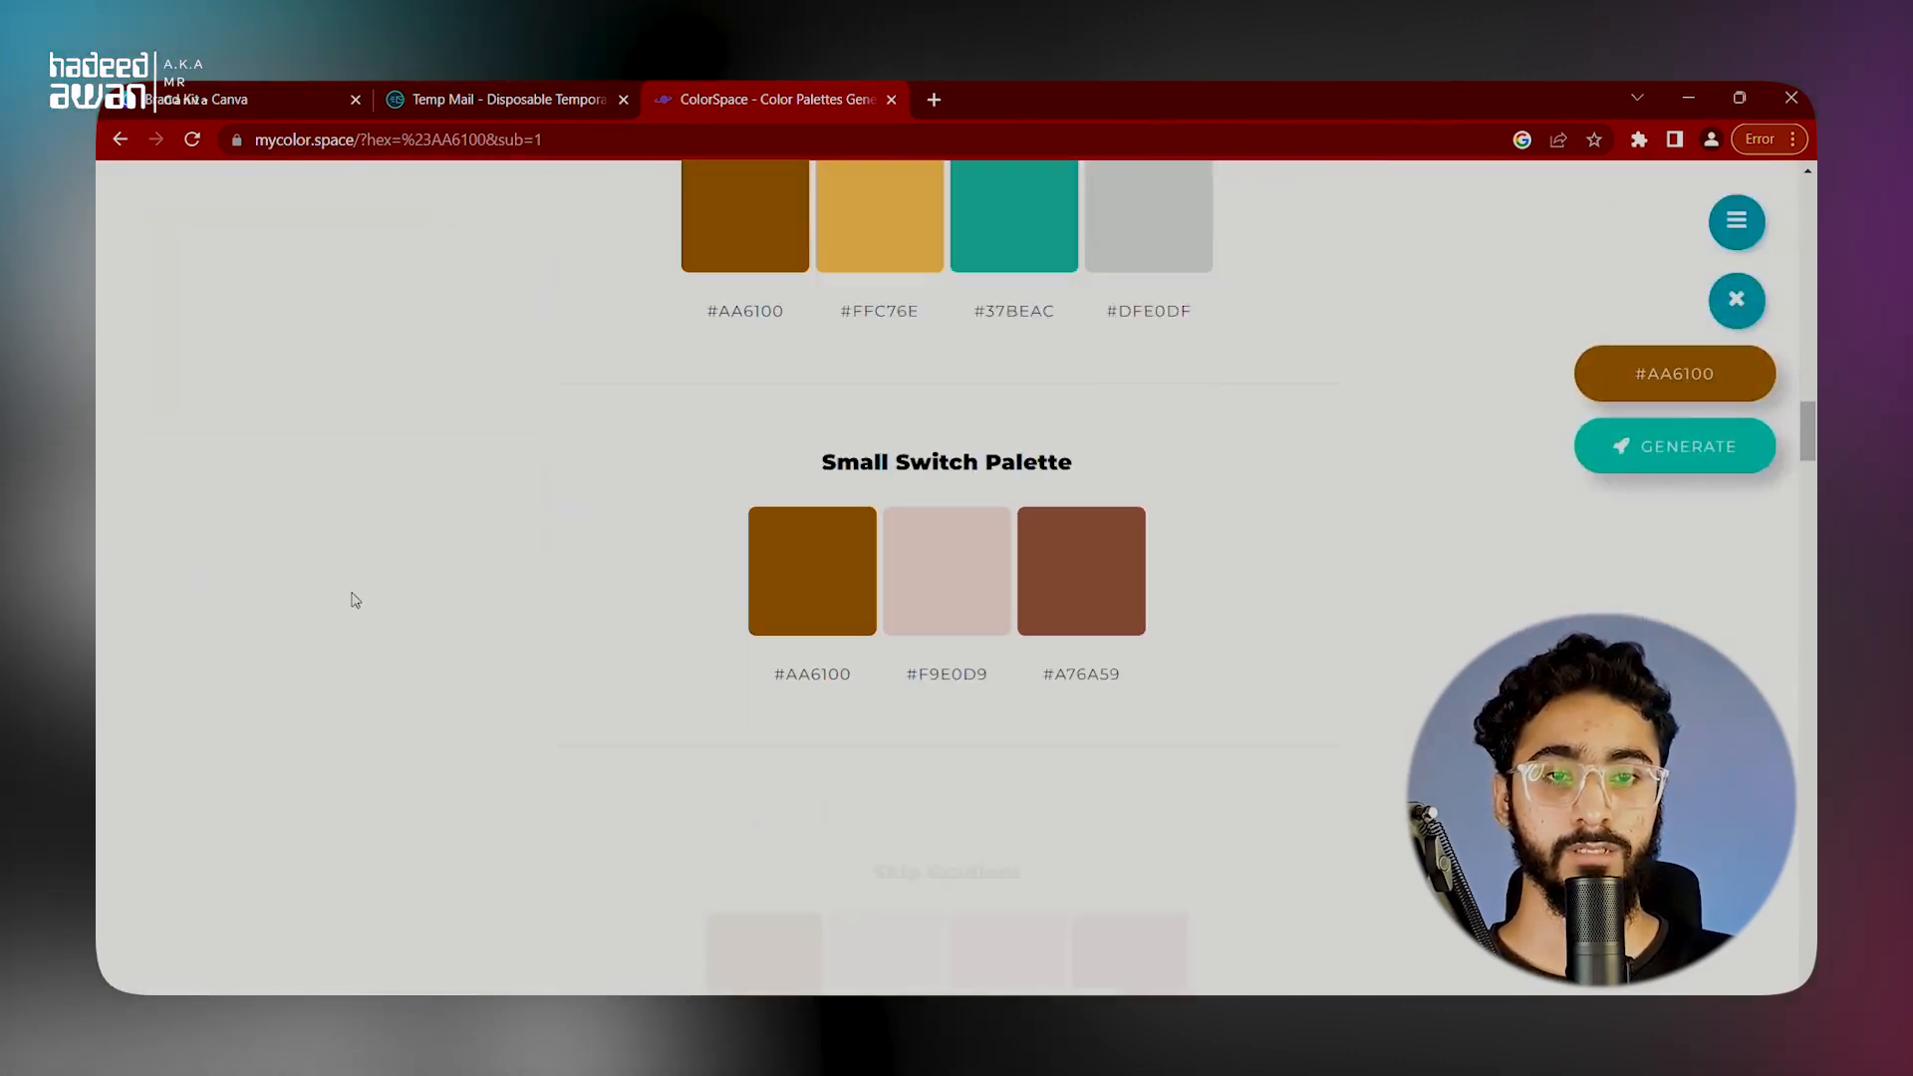
{"action": "scroll", "coordinate": [370, 586], "scroll_direction": "down", "scroll_amount": 15}
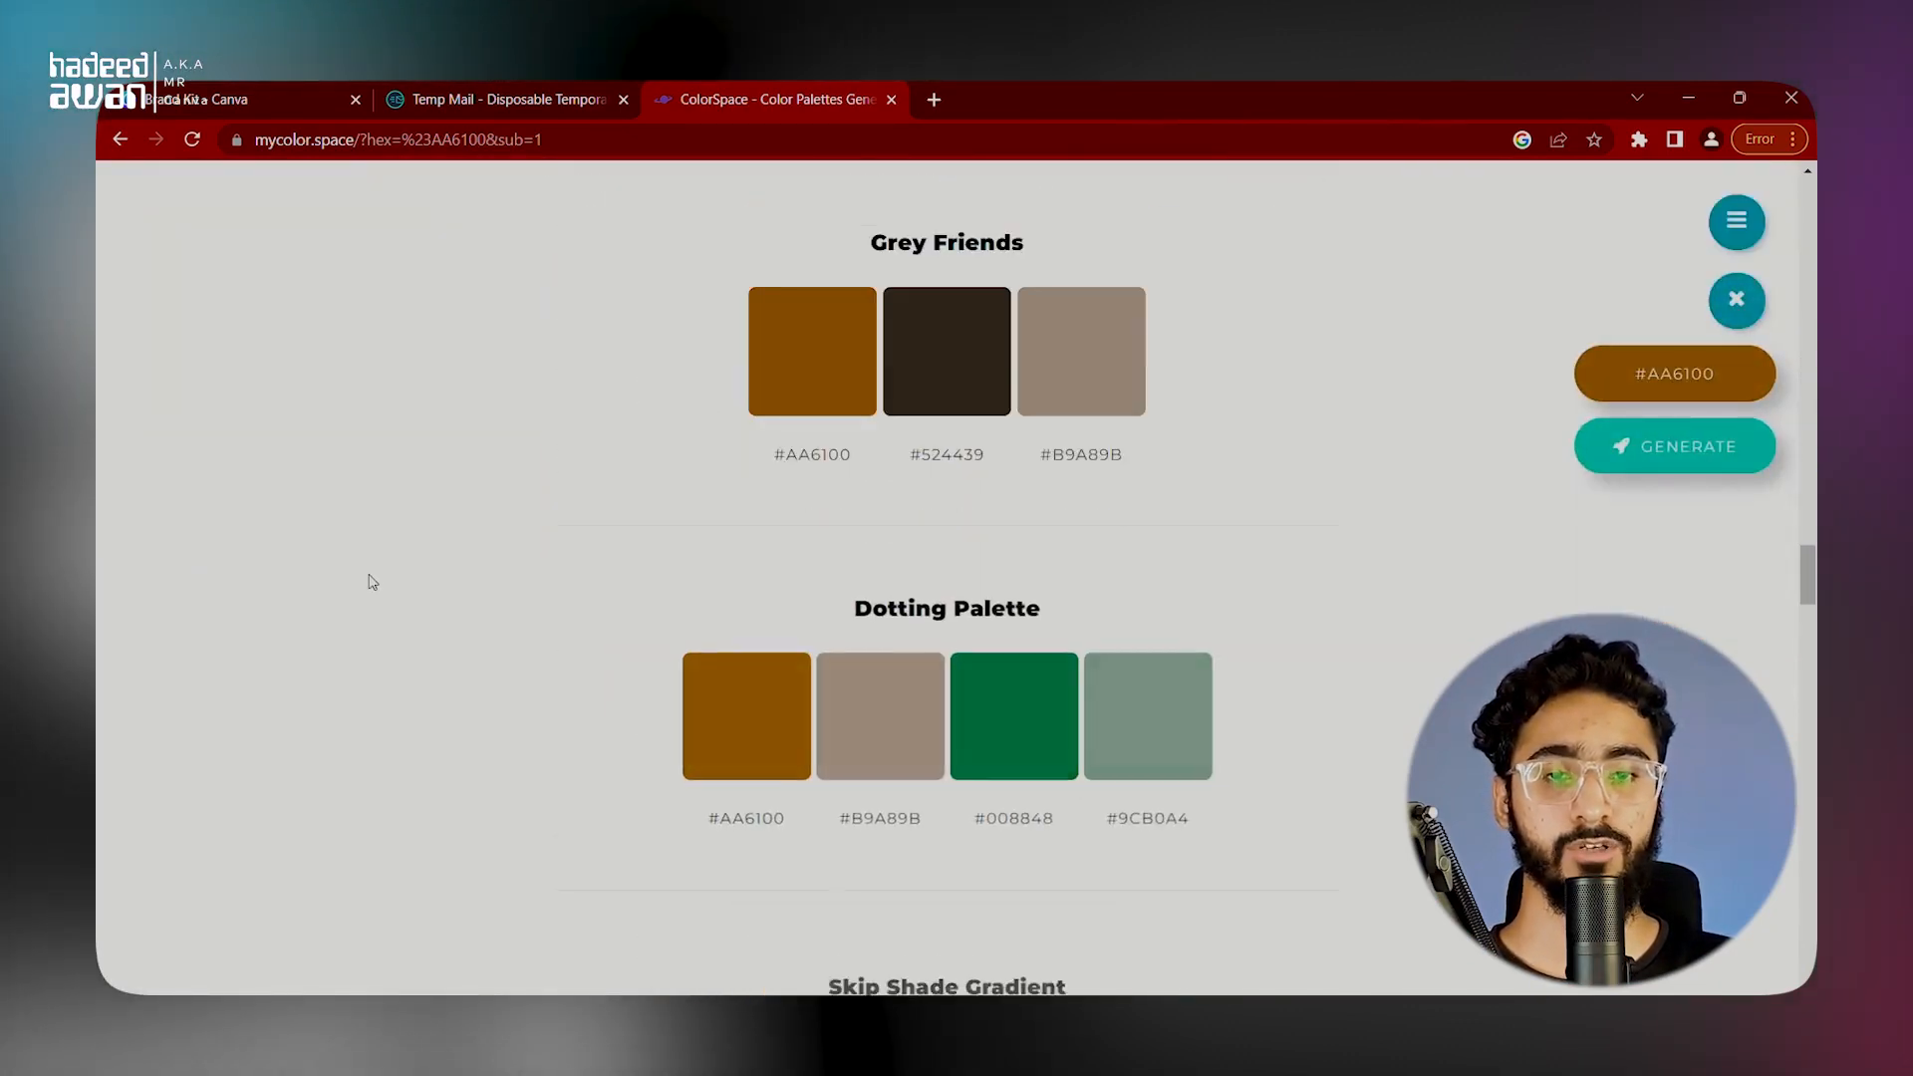
{"action": "scroll", "coordinate": [387, 544], "scroll_direction": "down", "scroll_amount": 9}
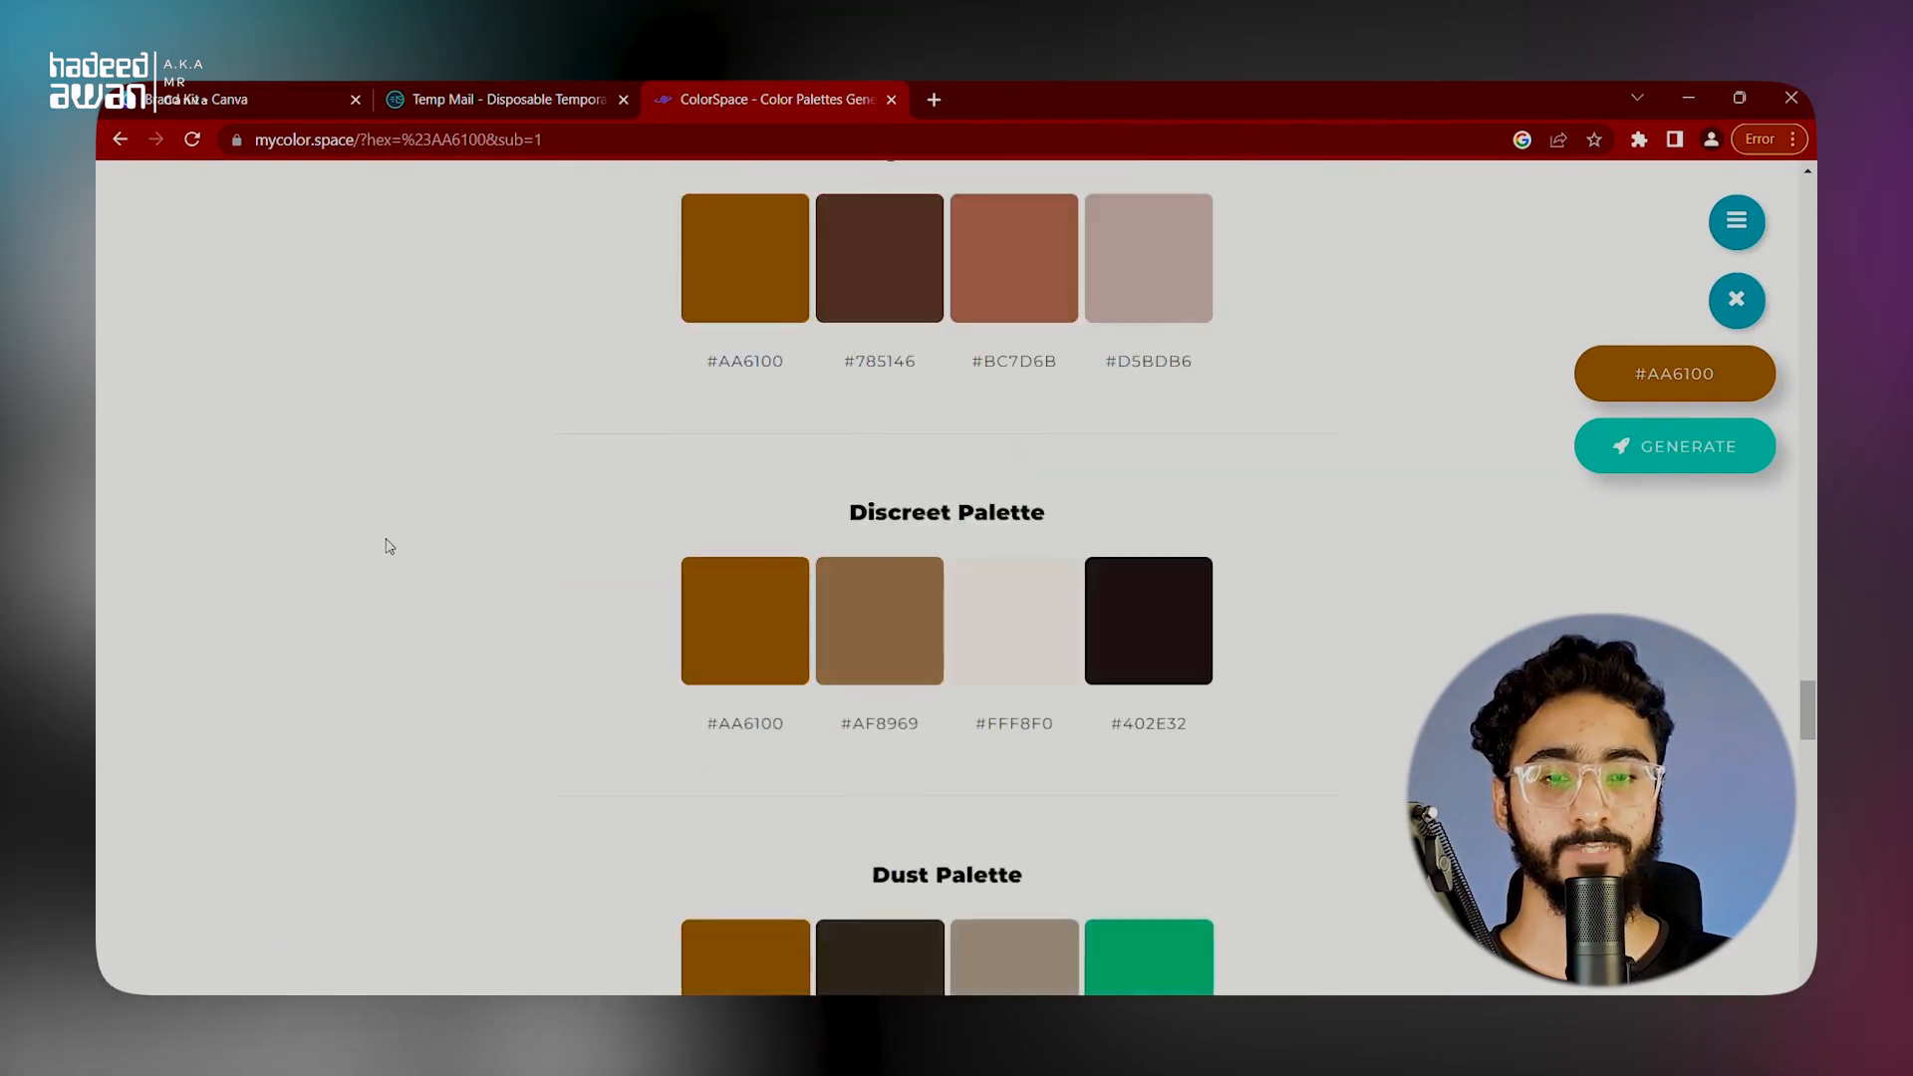
{"action": "left_click", "coordinate": [760, 393]}
{"action": "left_click", "coordinate": [871, 397]}
{"action": "key", "text": "ctrl+c"}
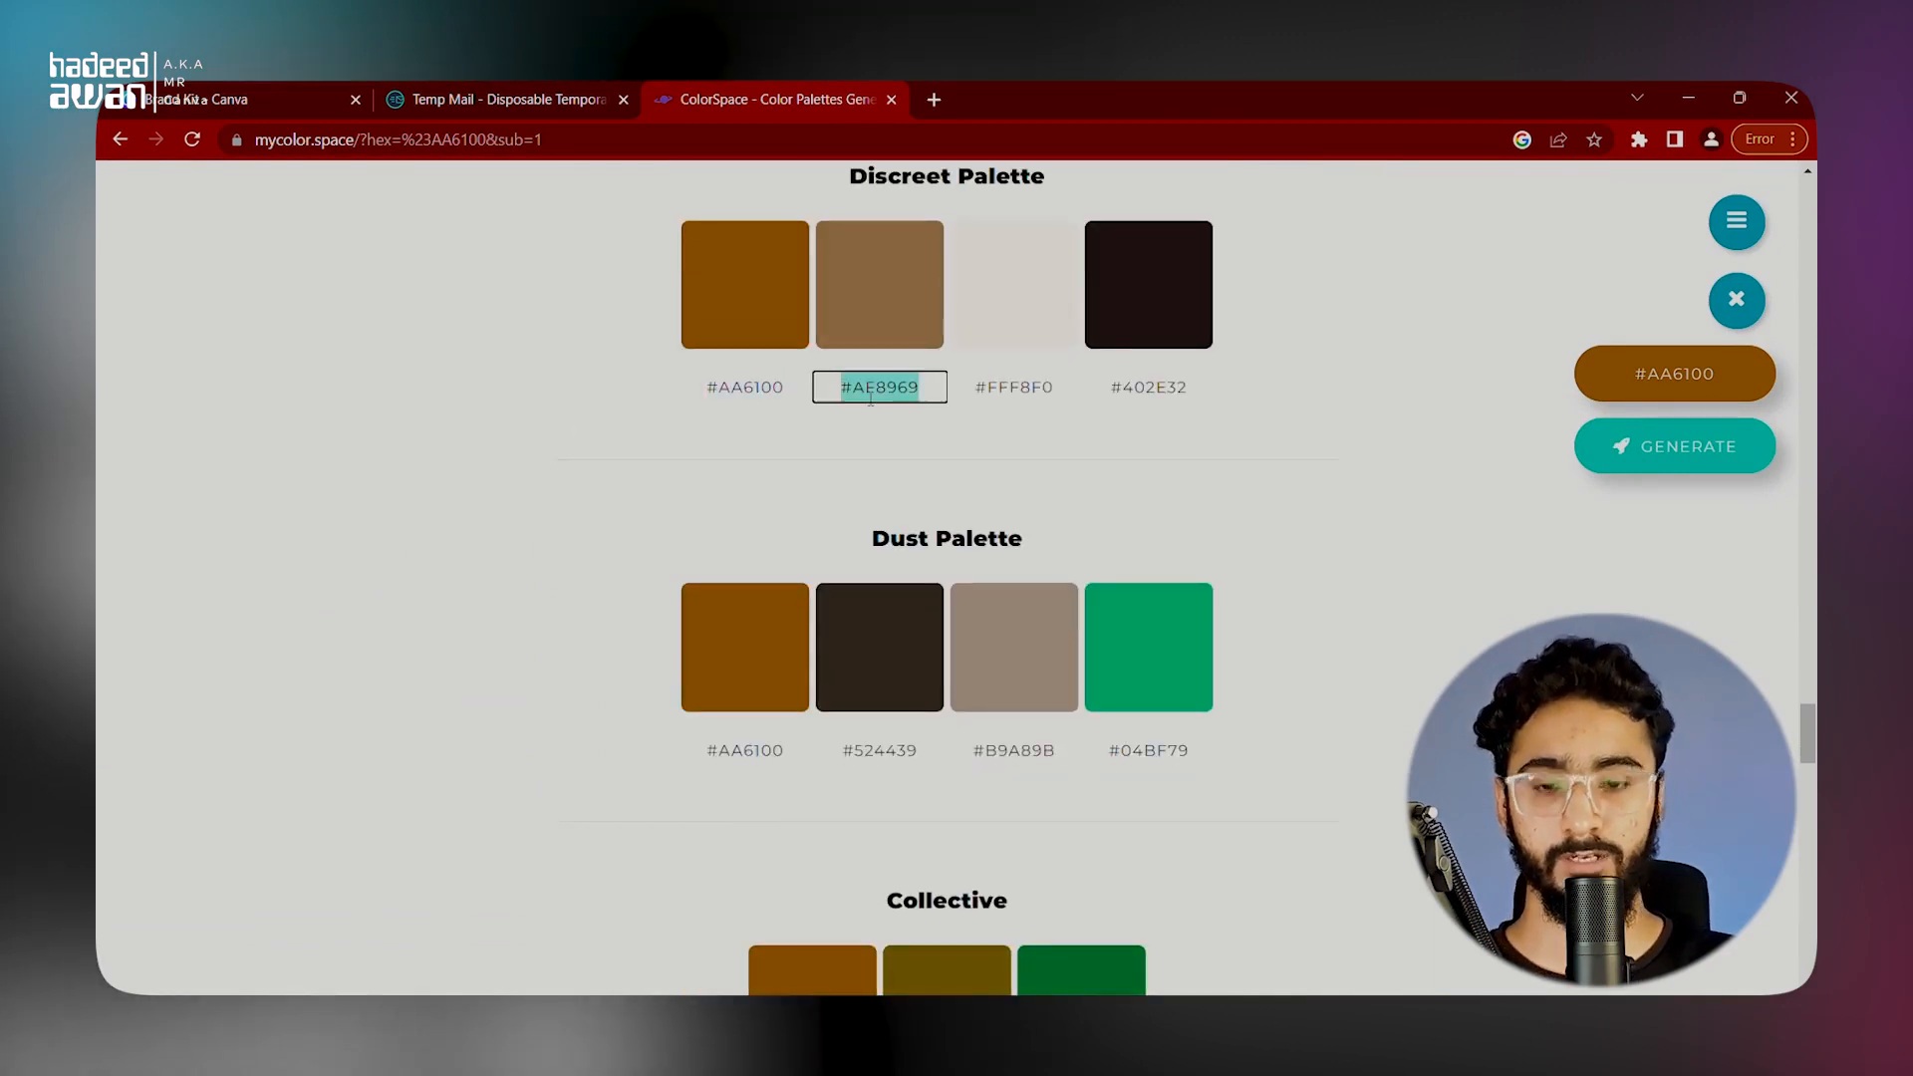
{"action": "left_click", "coordinate": [231, 93]}
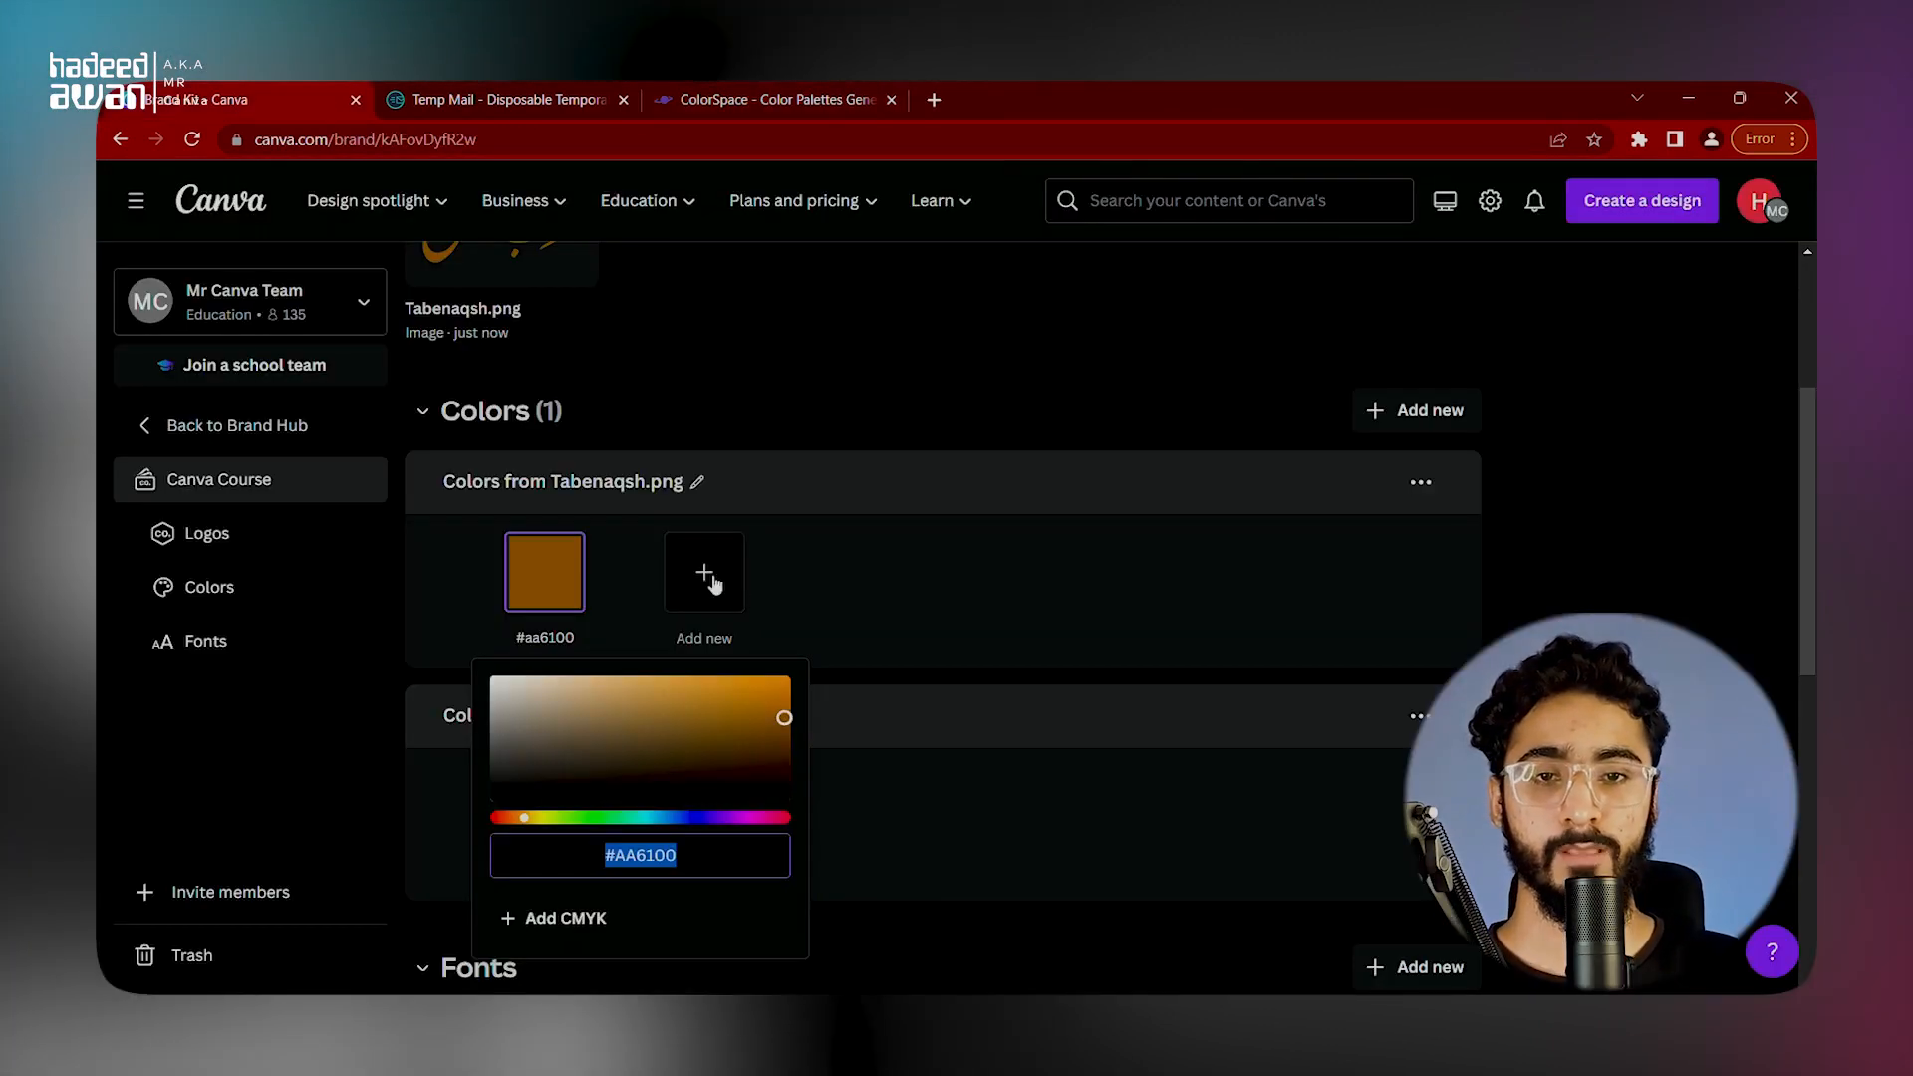
{"action": "left_click", "coordinate": [879, 456]}
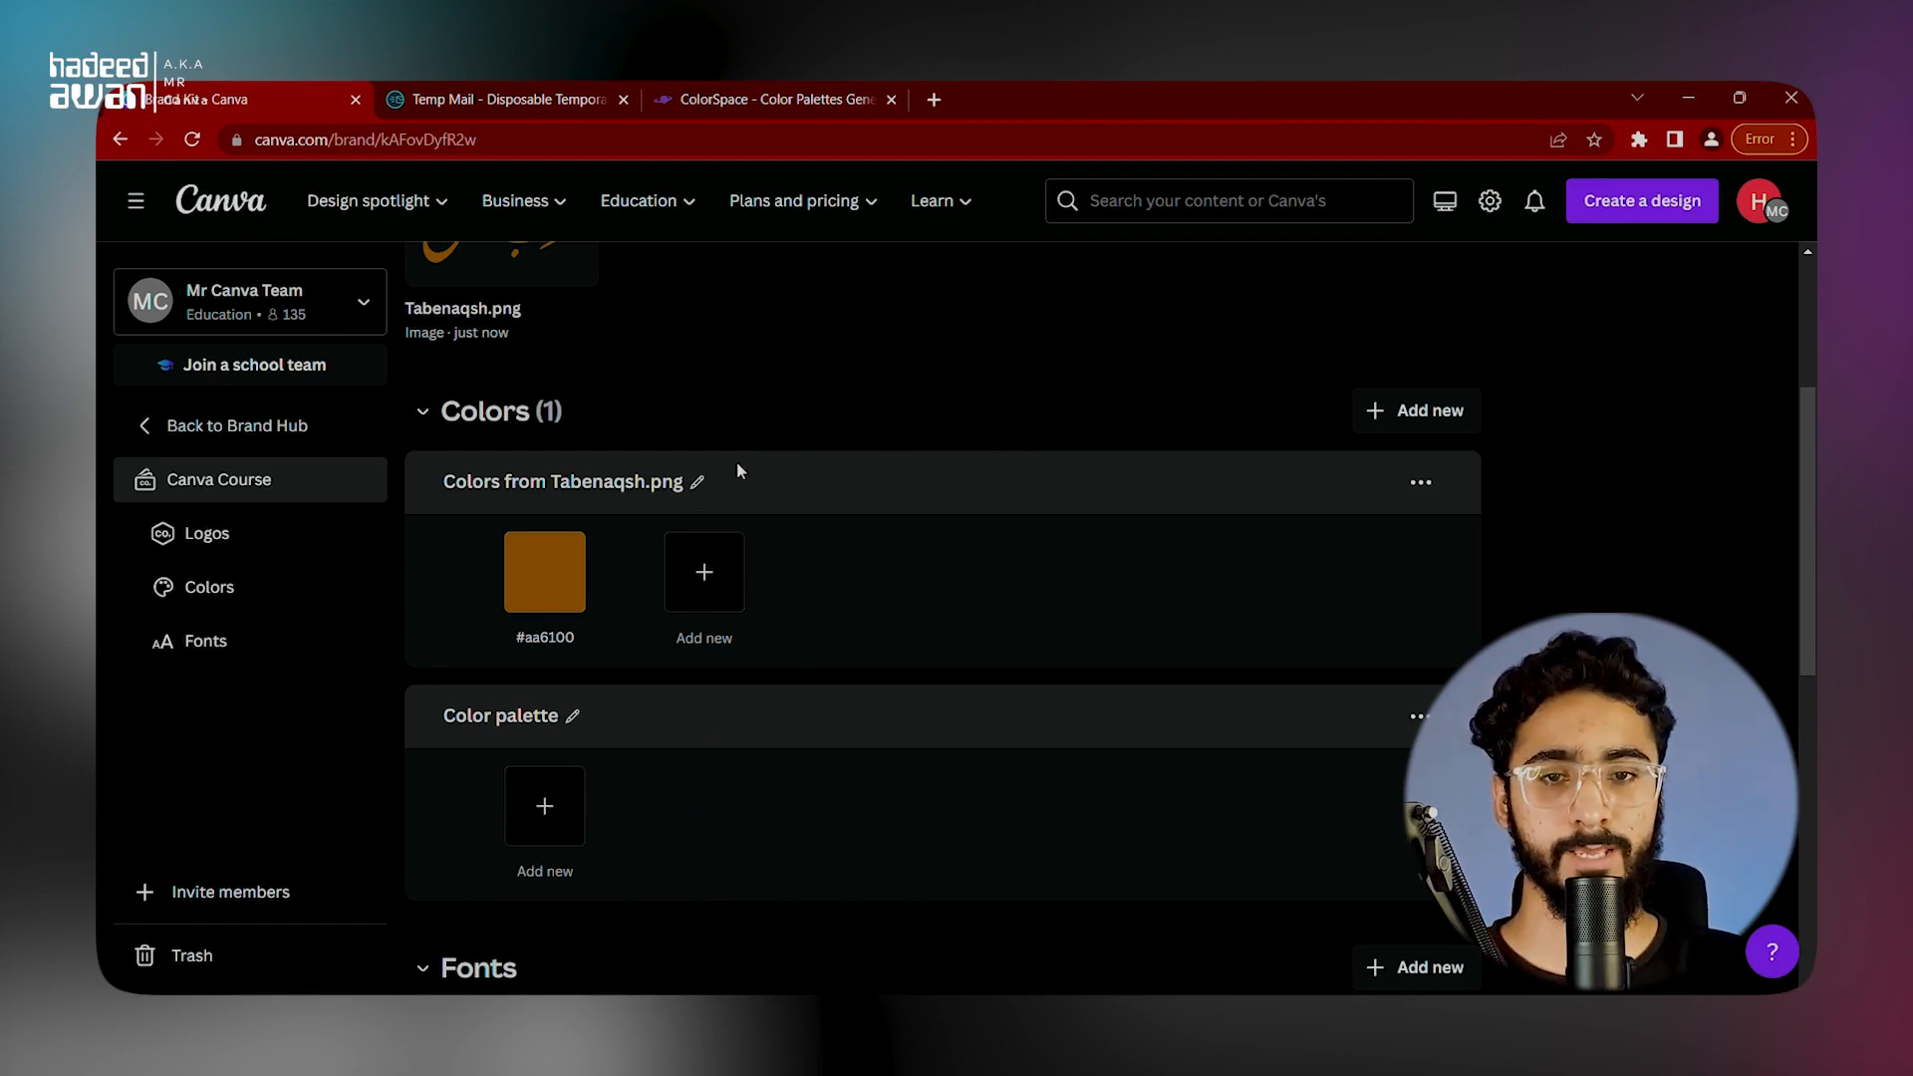
{"action": "left_click", "coordinate": [688, 567]}
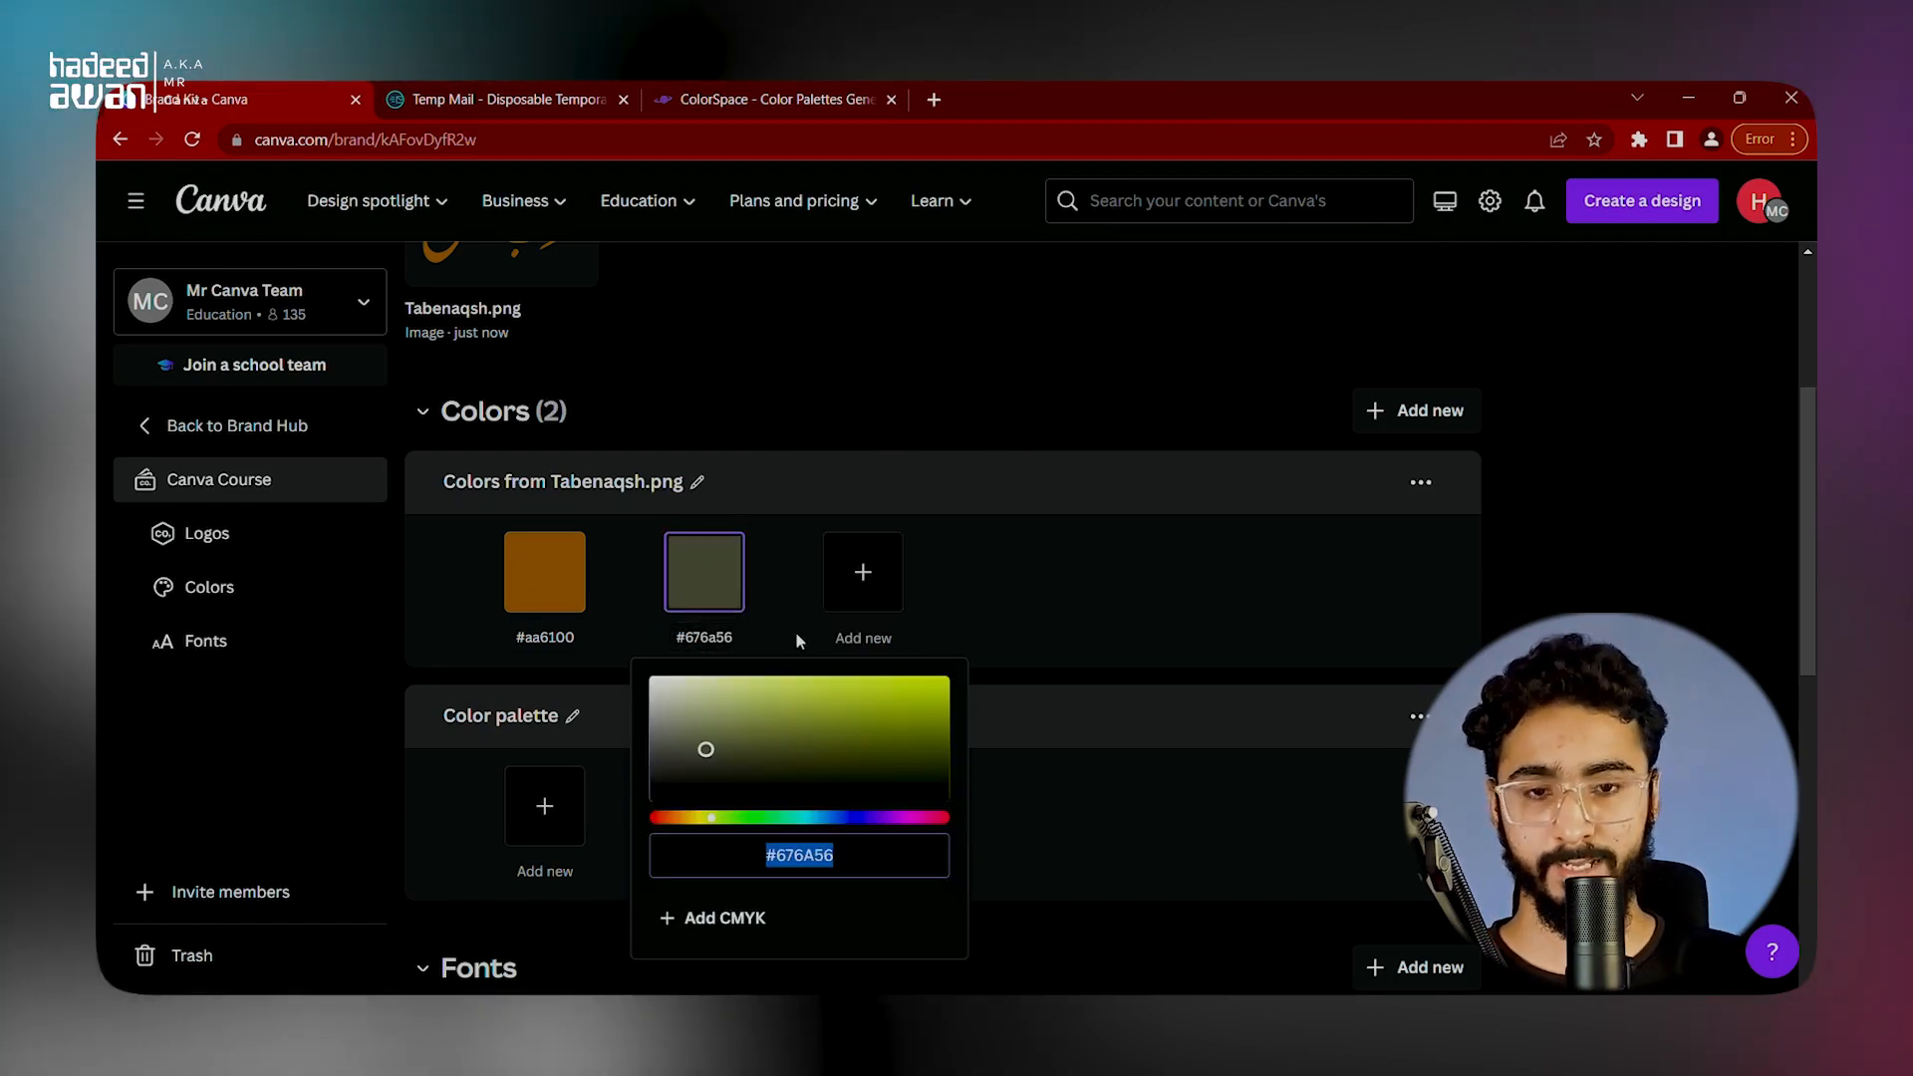
{"action": "key", "text": "ctrl+v"}
{"action": "left_click", "coordinate": [1108, 679]}
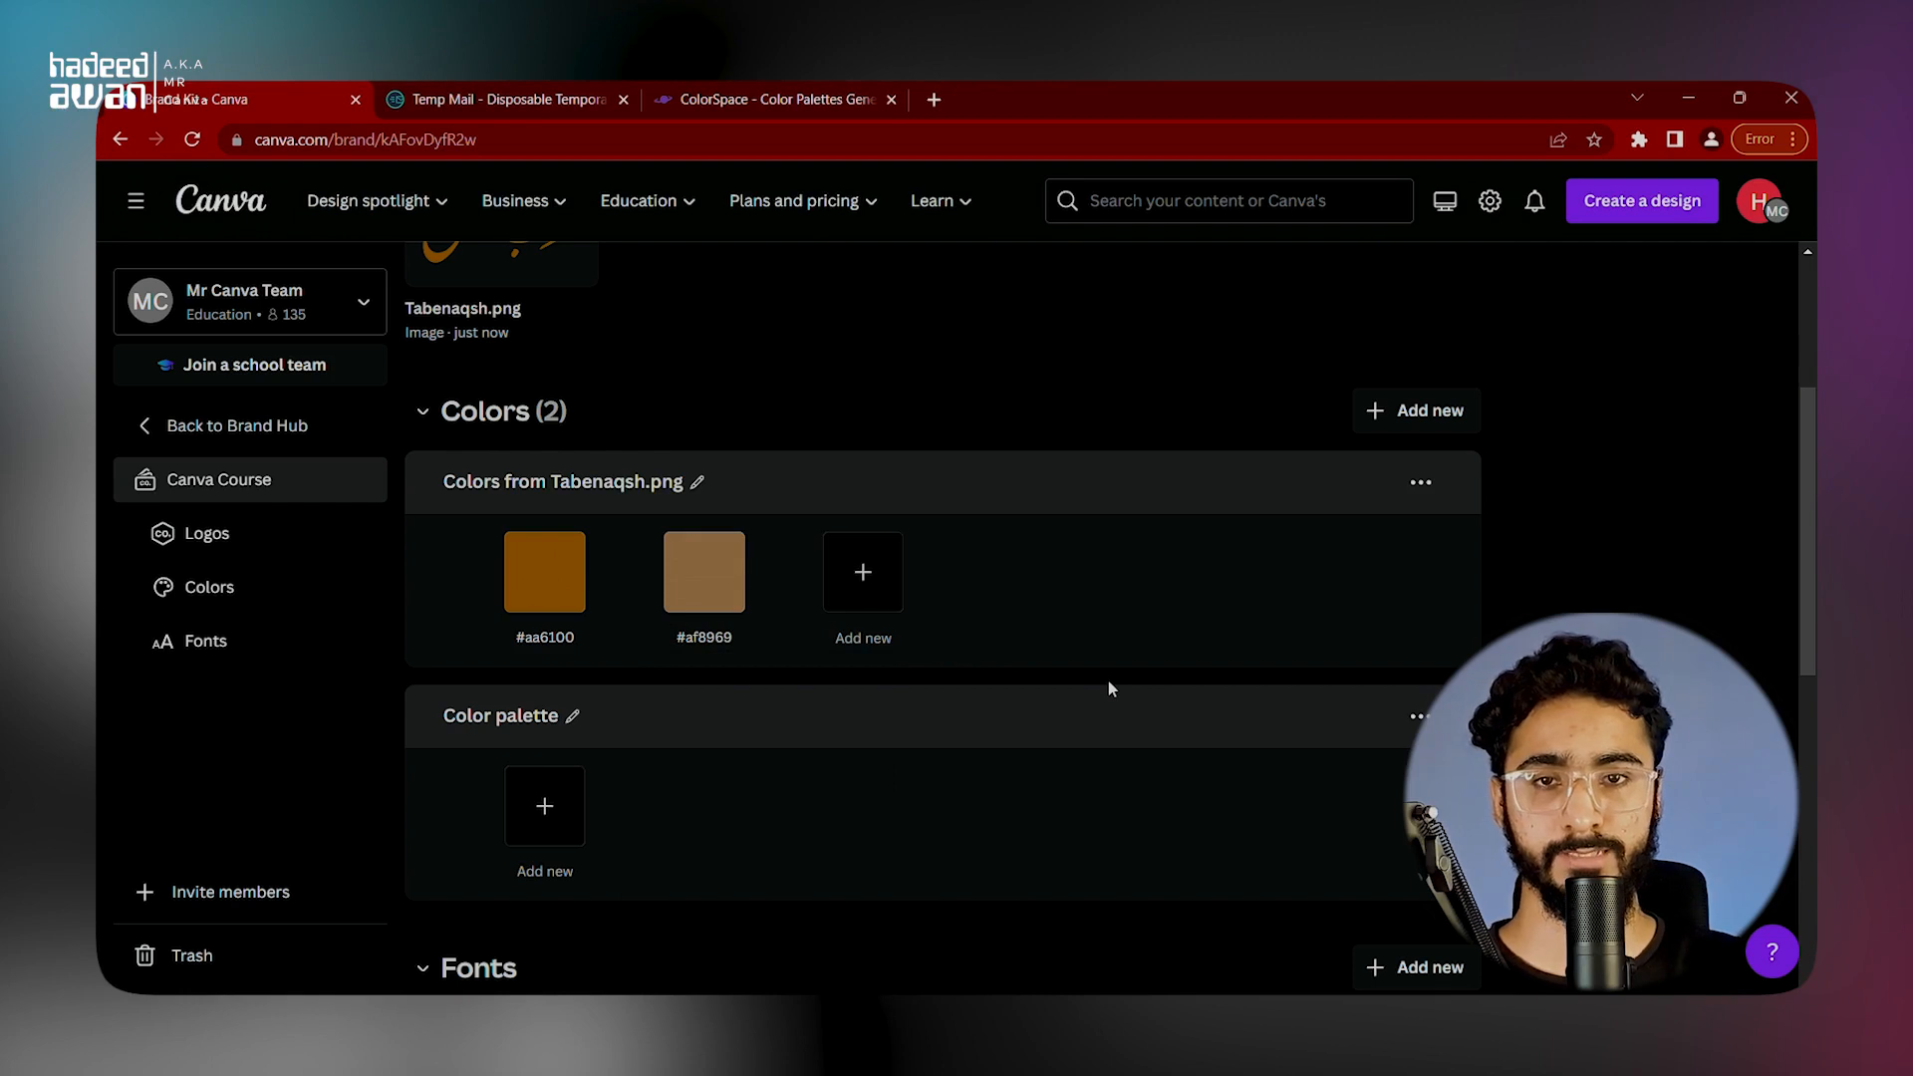
Step: Copy #FFF8F0 from ColorSpace's Discreet Palette and add it as a new color in the Canva Tabenaqsh.png palette
{"action": "left_click", "coordinate": [835, 100]}
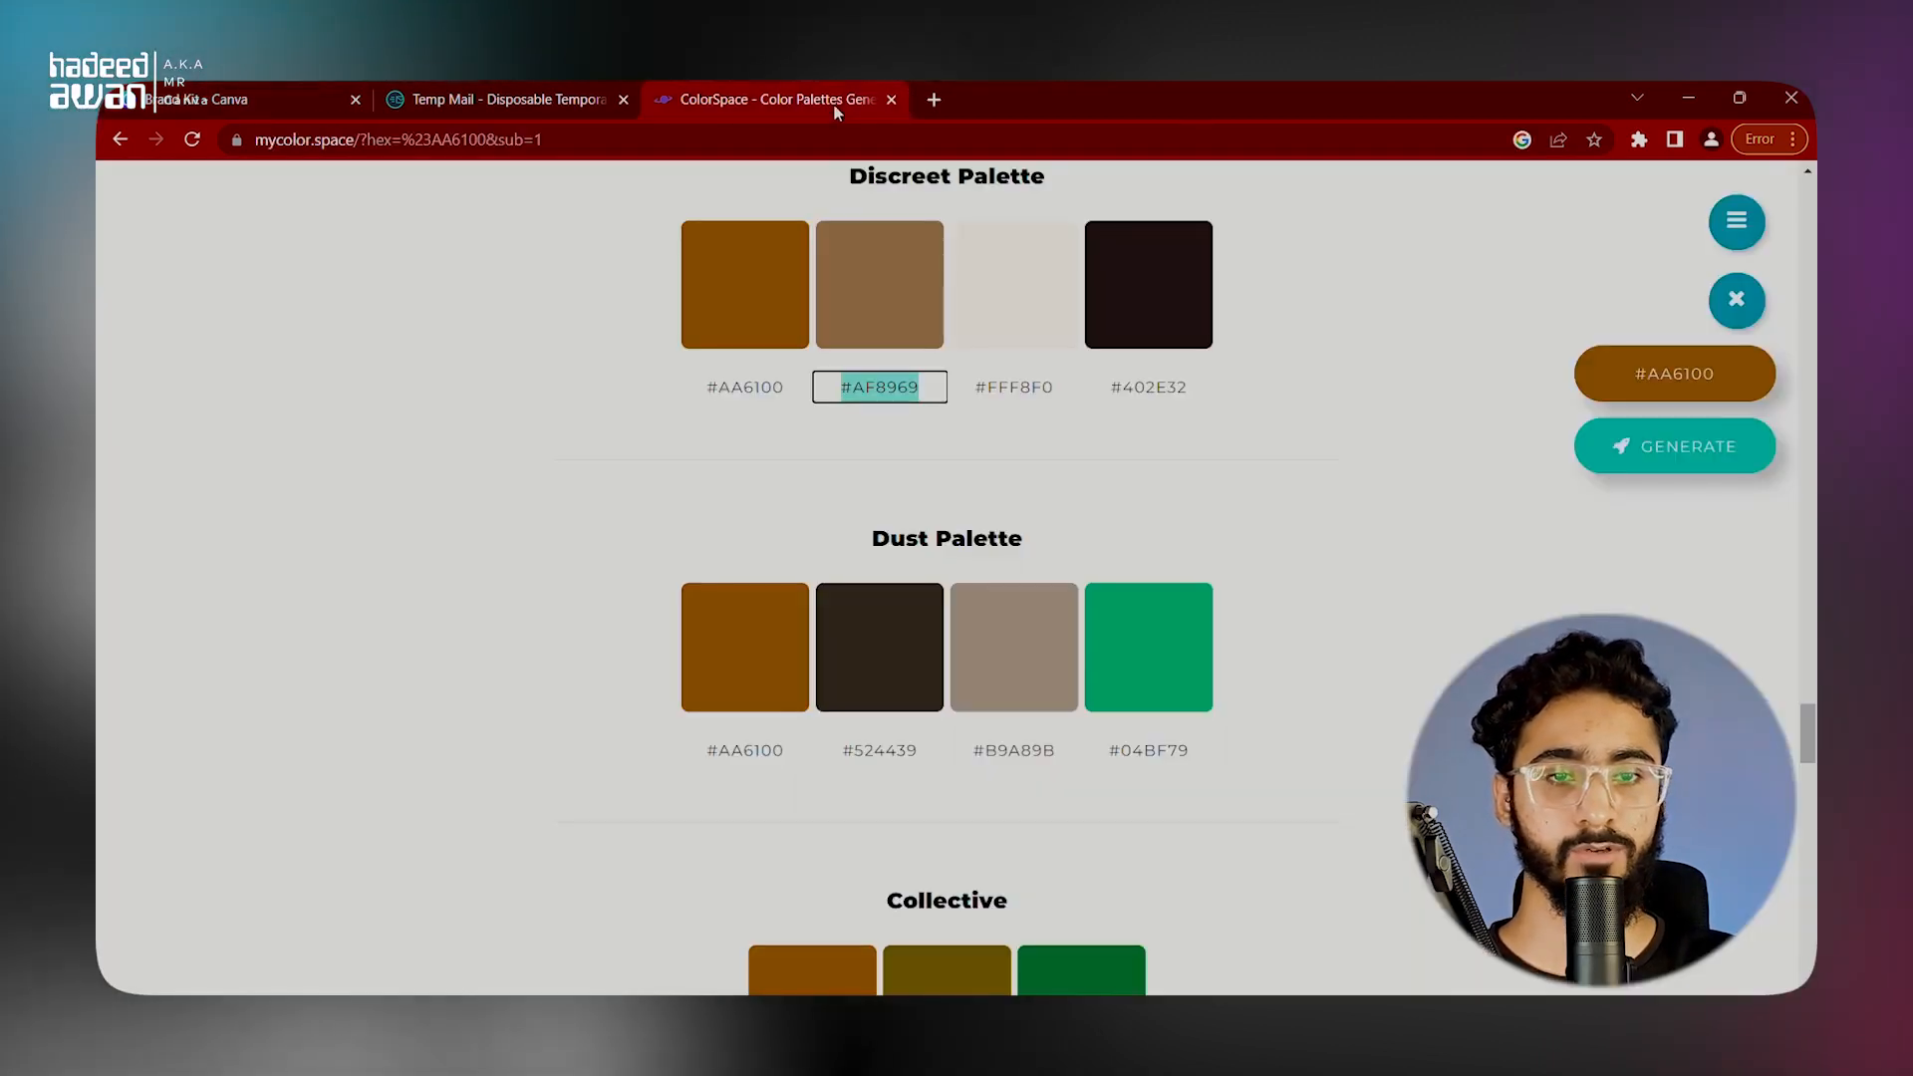
{"action": "left_click", "coordinate": [1031, 388]}
{"action": "key", "text": "ctrl+c"}
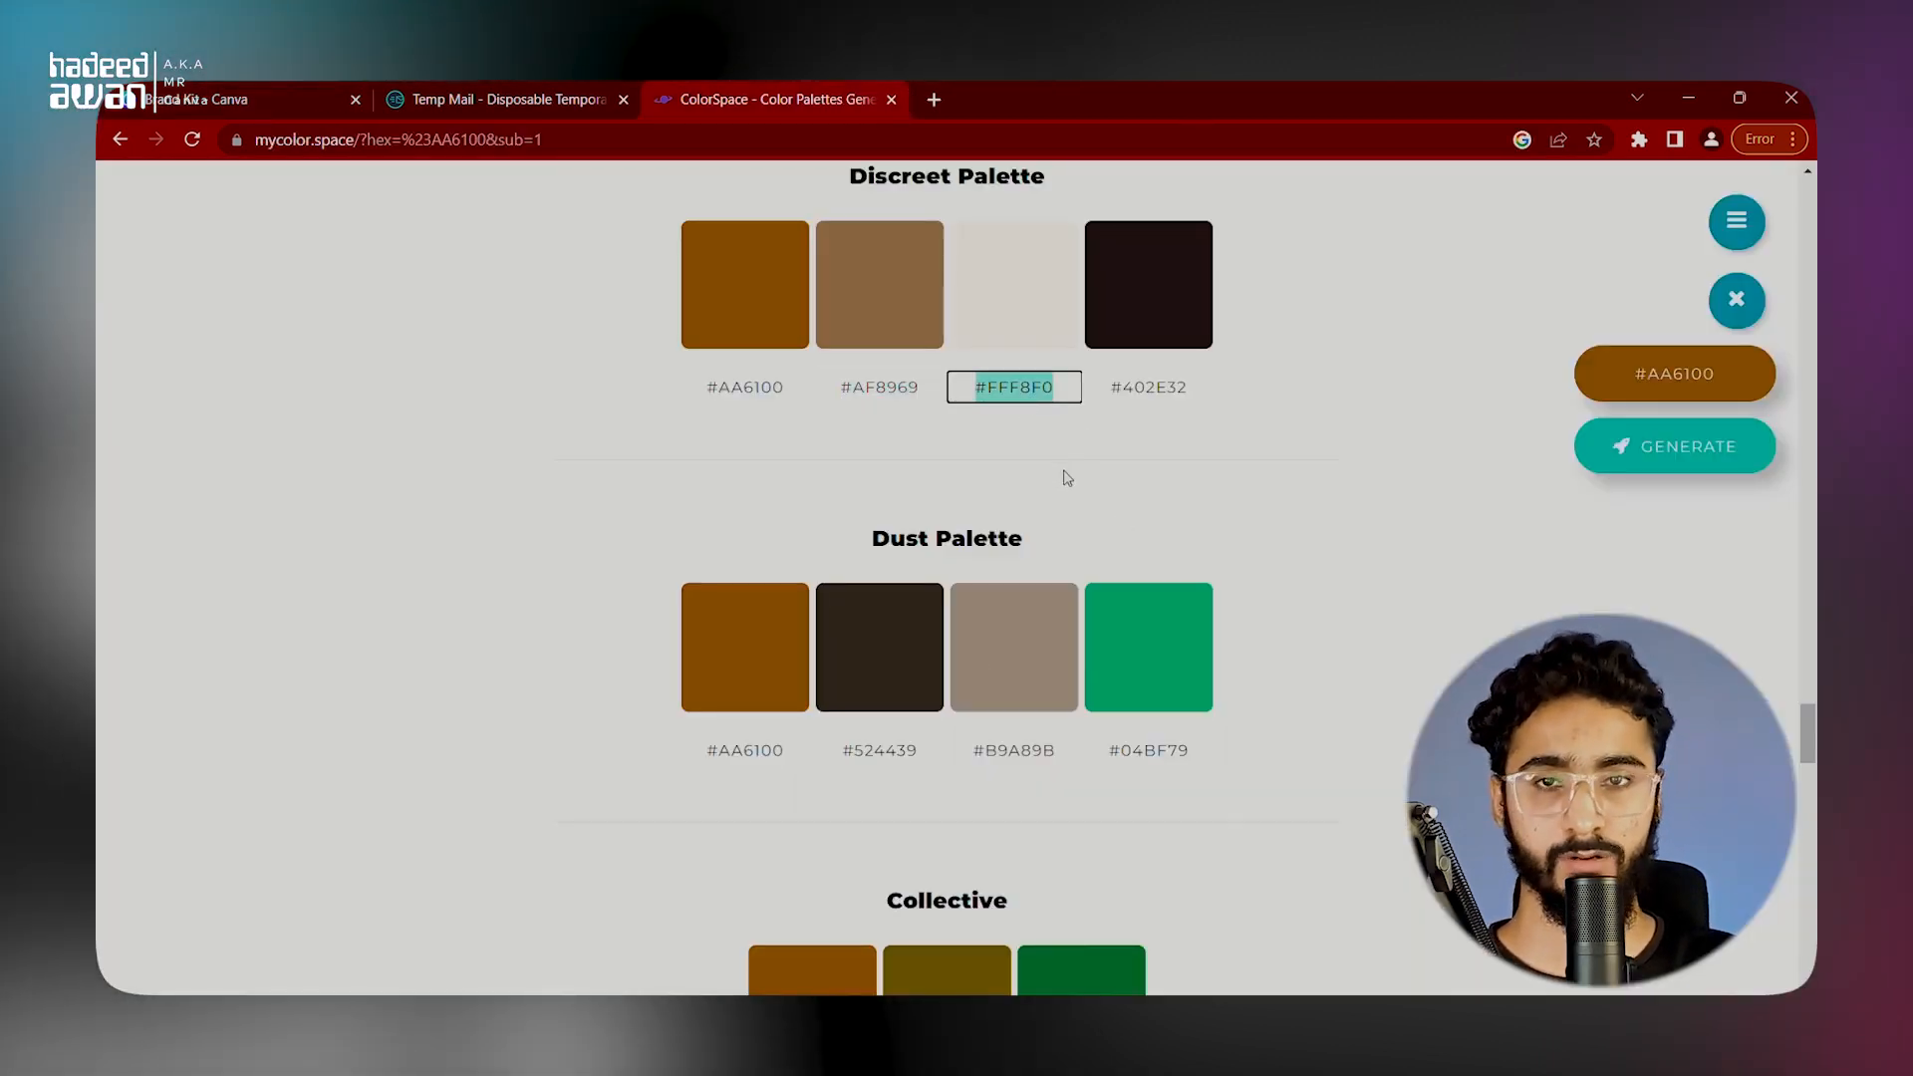
{"action": "left_click", "coordinate": [249, 100]}
{"action": "left_click", "coordinate": [887, 598]}
{"action": "key", "text": "ctrl+v"}
{"action": "left_click", "coordinate": [1217, 626]}
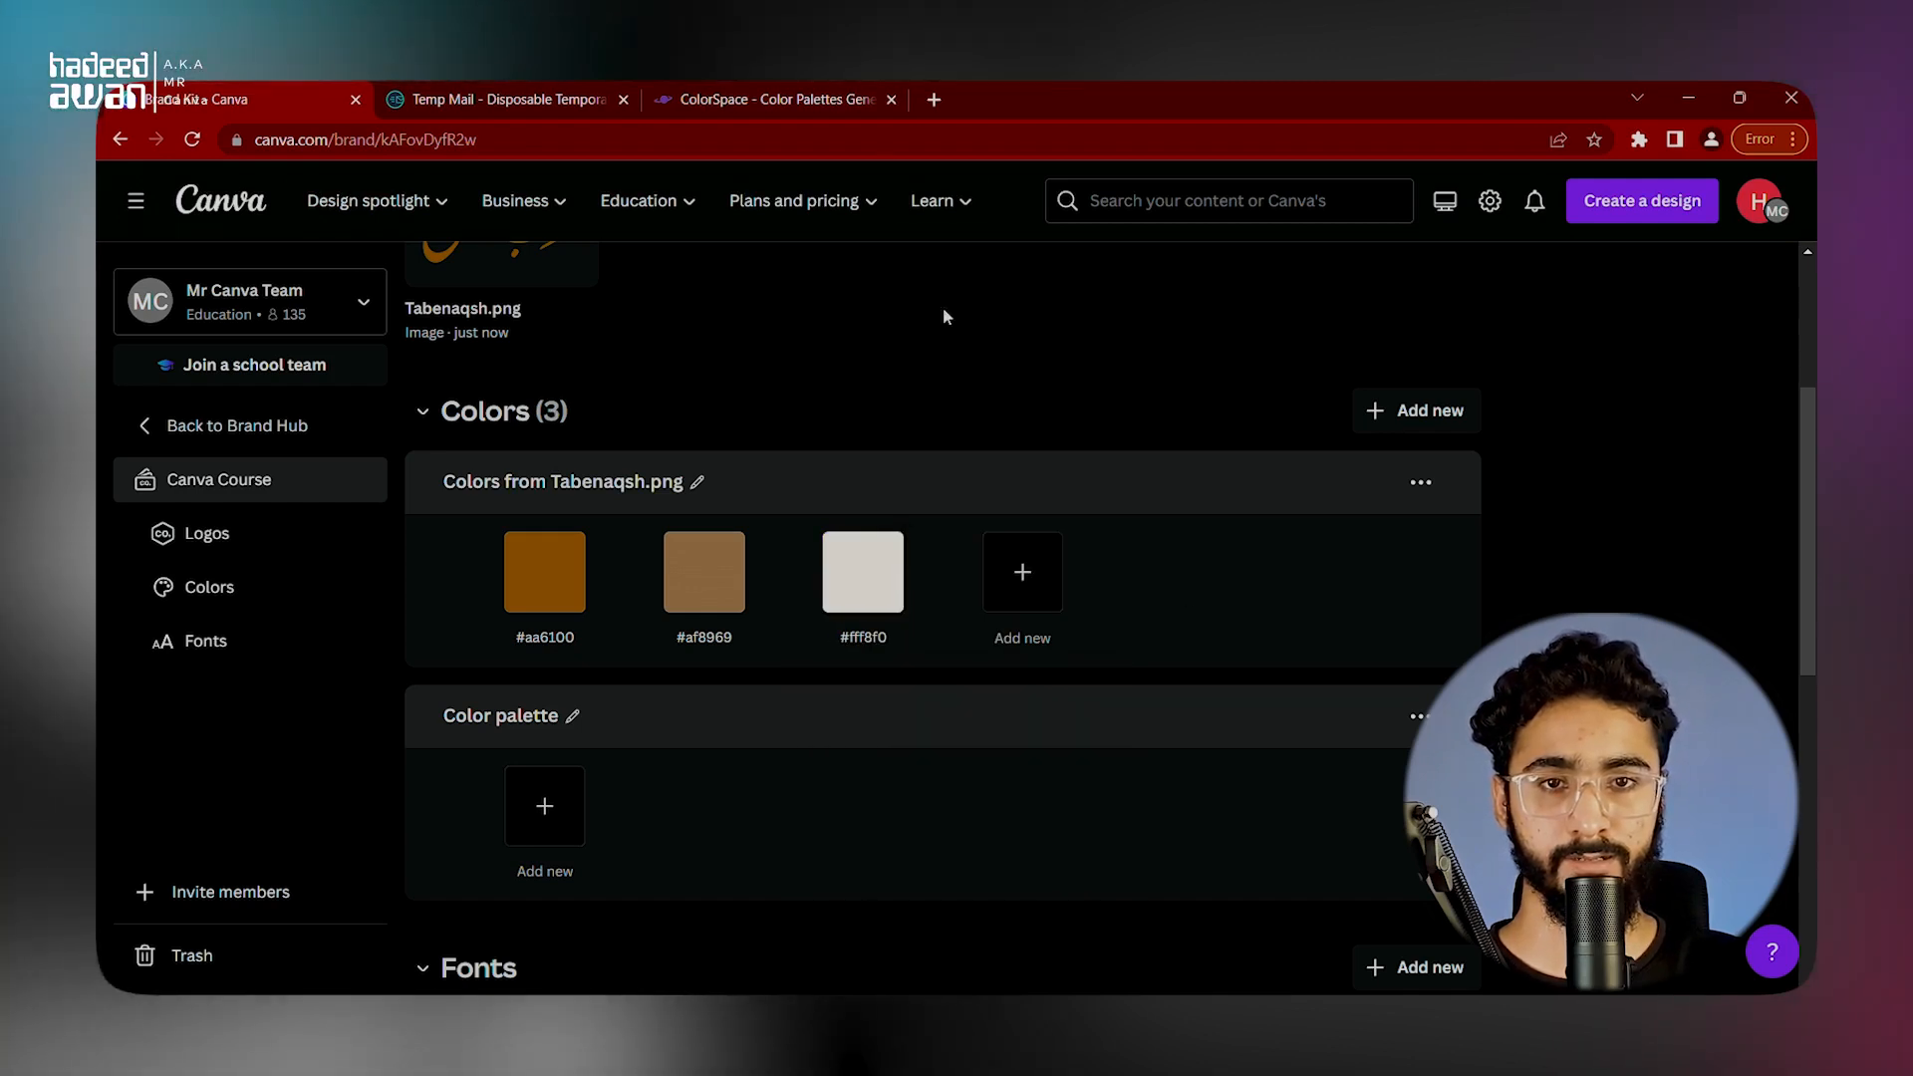
Step: Copy #402E32 from ColorSpace's Discreet Palette and add it as a new color in the Canva Tabenaqsh.png palette
{"action": "left_click", "coordinate": [777, 100]}
{"action": "left_click", "coordinate": [1149, 388]}
{"action": "key", "text": "ctrl+c"}
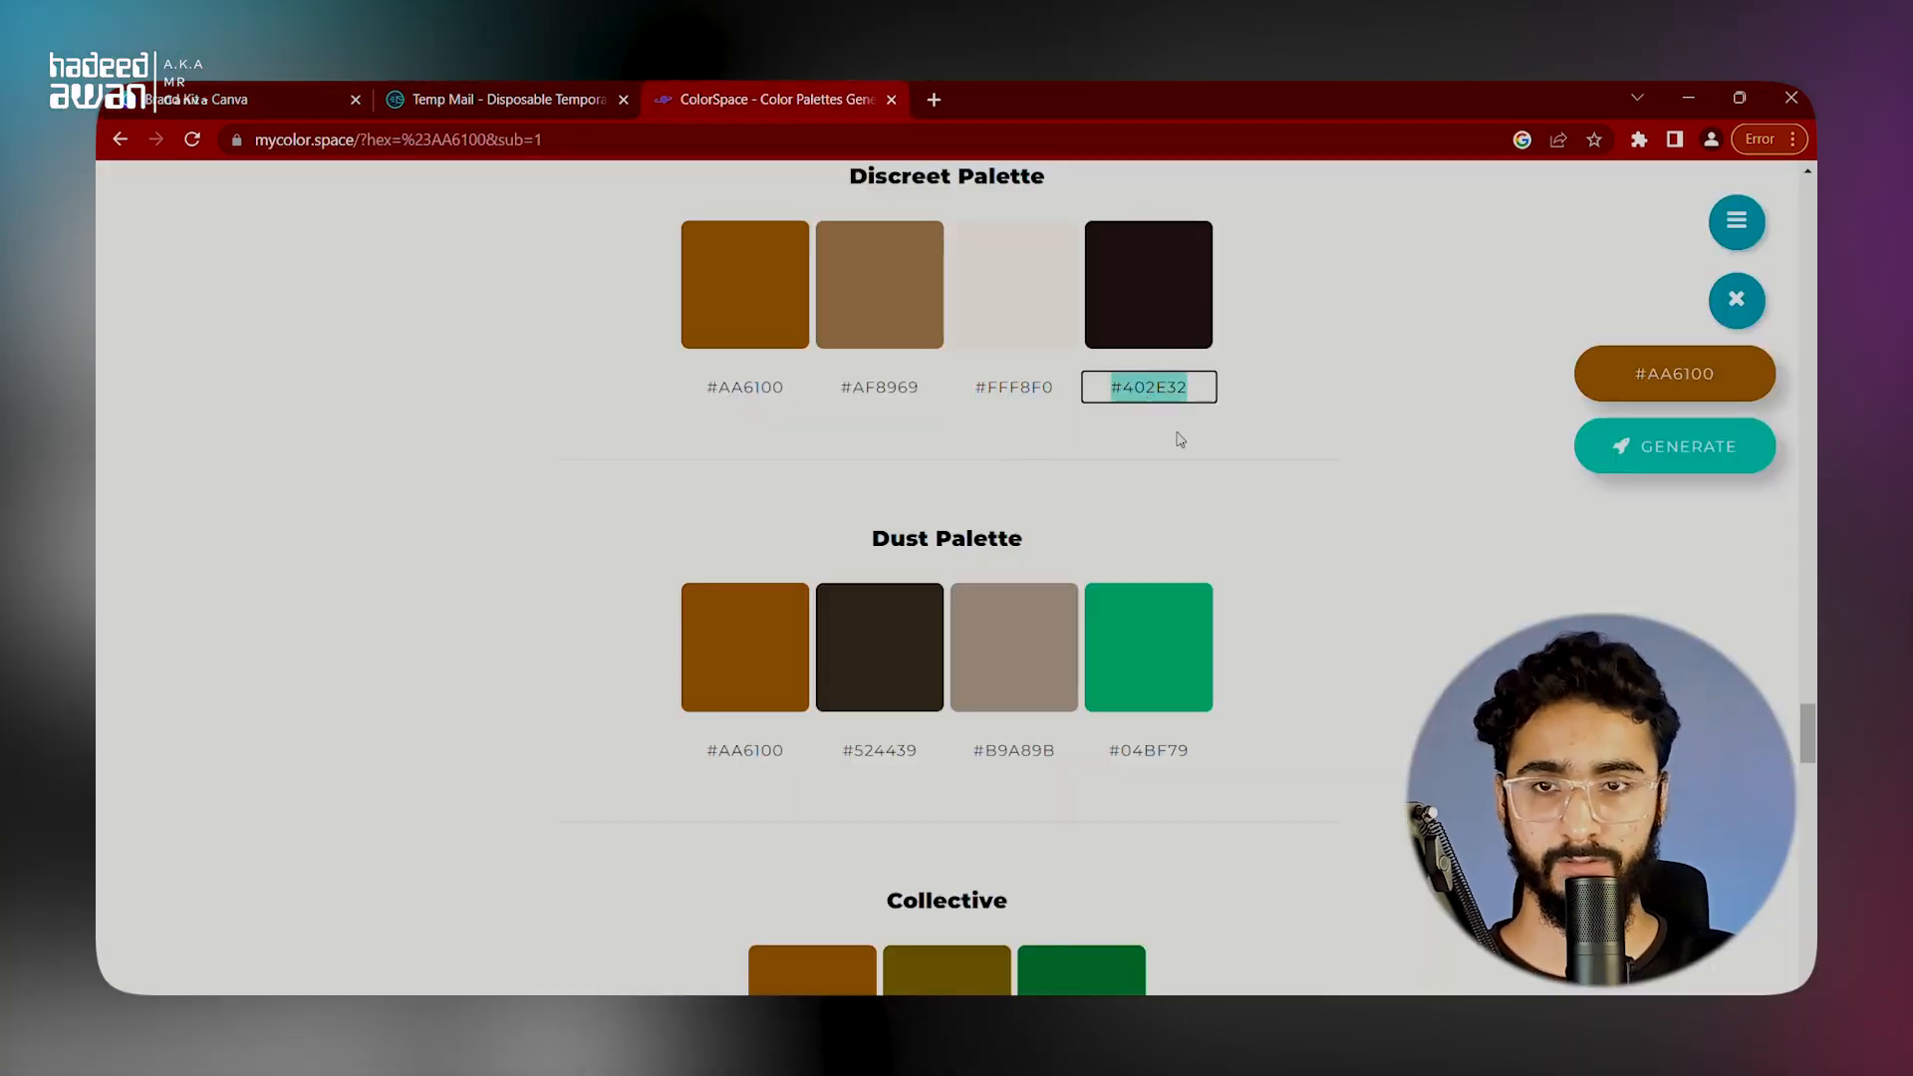
{"action": "left_click", "coordinate": [249, 99]}
{"action": "left_click", "coordinate": [1057, 604]}
{"action": "key", "text": "ctrl+v"}
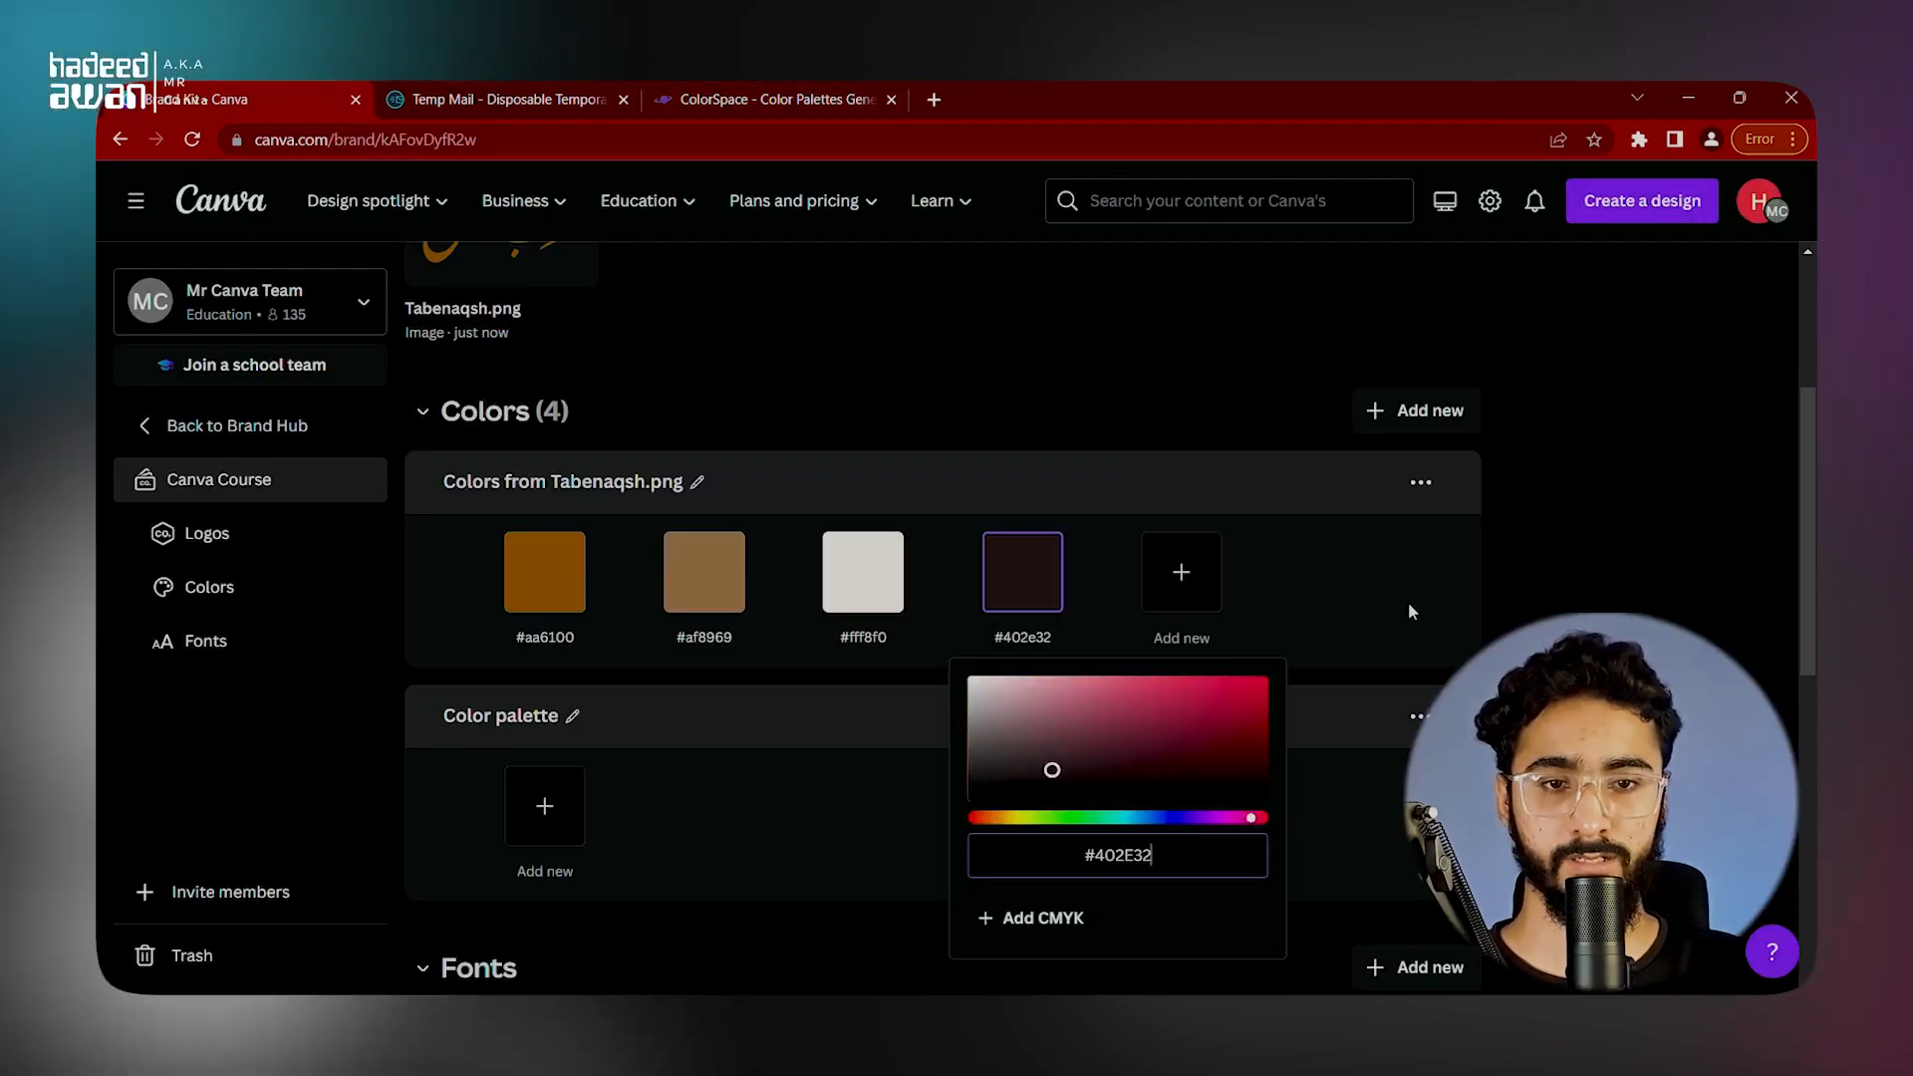
{"action": "left_click", "coordinate": [1408, 602]}
Step: Add pure black #000000 as another new color in the Tabenaqsh.png palette
{"action": "left_click", "coordinate": [1183, 563]}
{"action": "left_click_drag", "start_coordinate": [1245, 722], "coordinate": [1049, 833]}
{"action": "left_click", "coordinate": [1132, 356]}
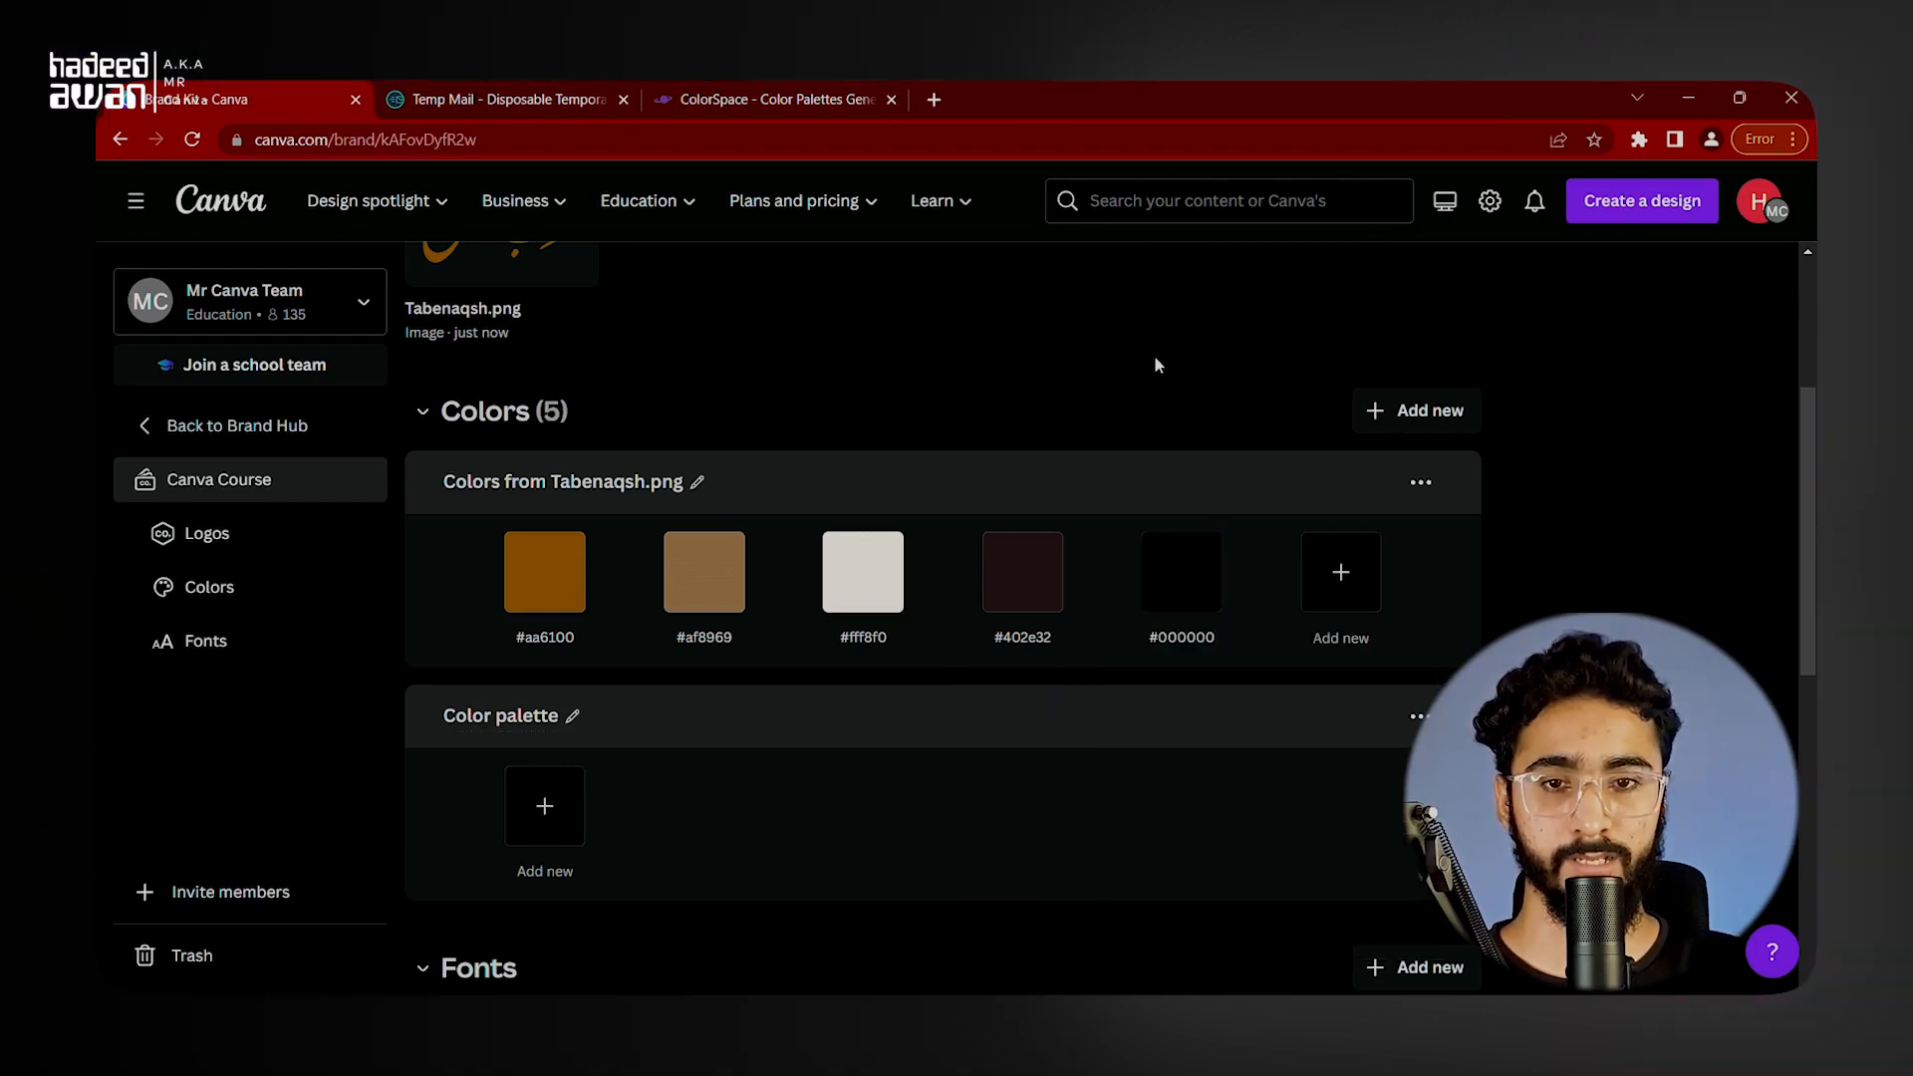
Step: Rename the "Colors from Tabenaqsh.png" palette to "PRIMARY"
{"action": "left_click", "coordinate": [697, 482]}
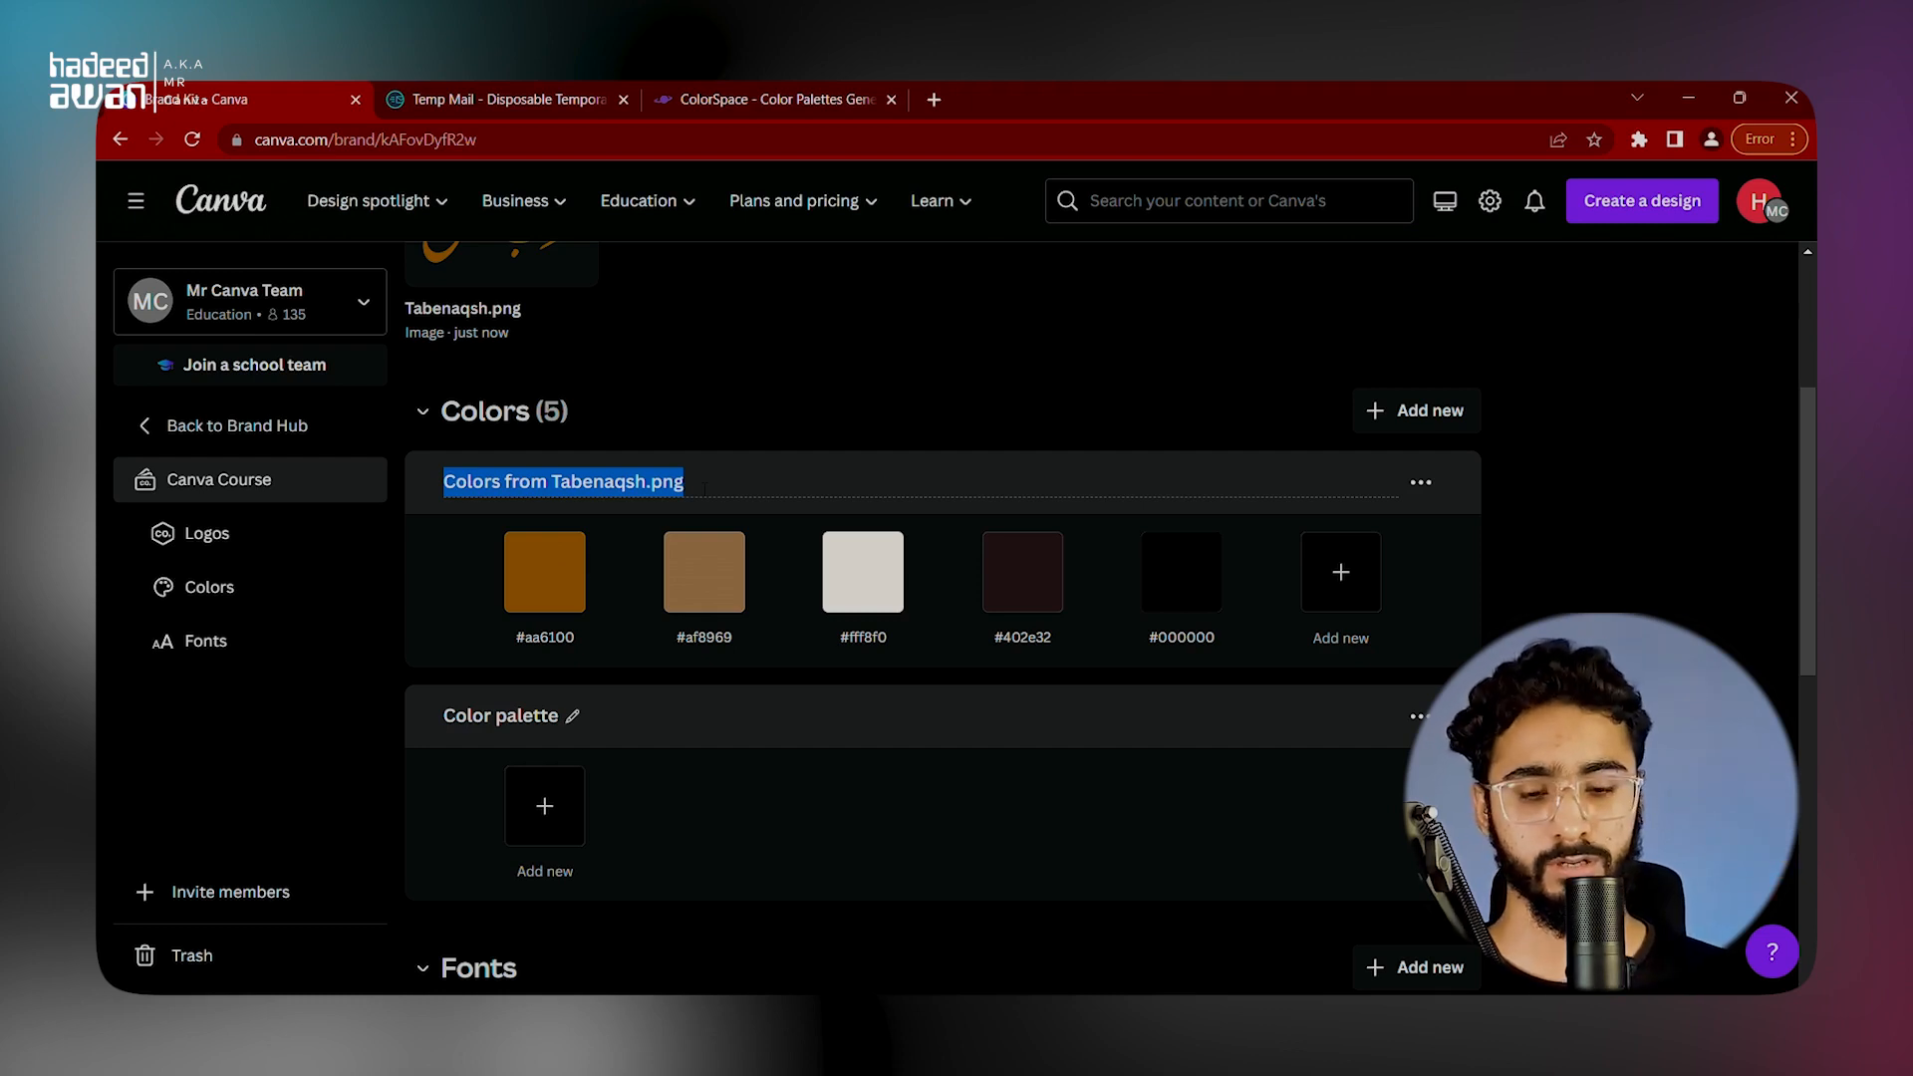
{"action": "type", "text": "PRIMAER"}
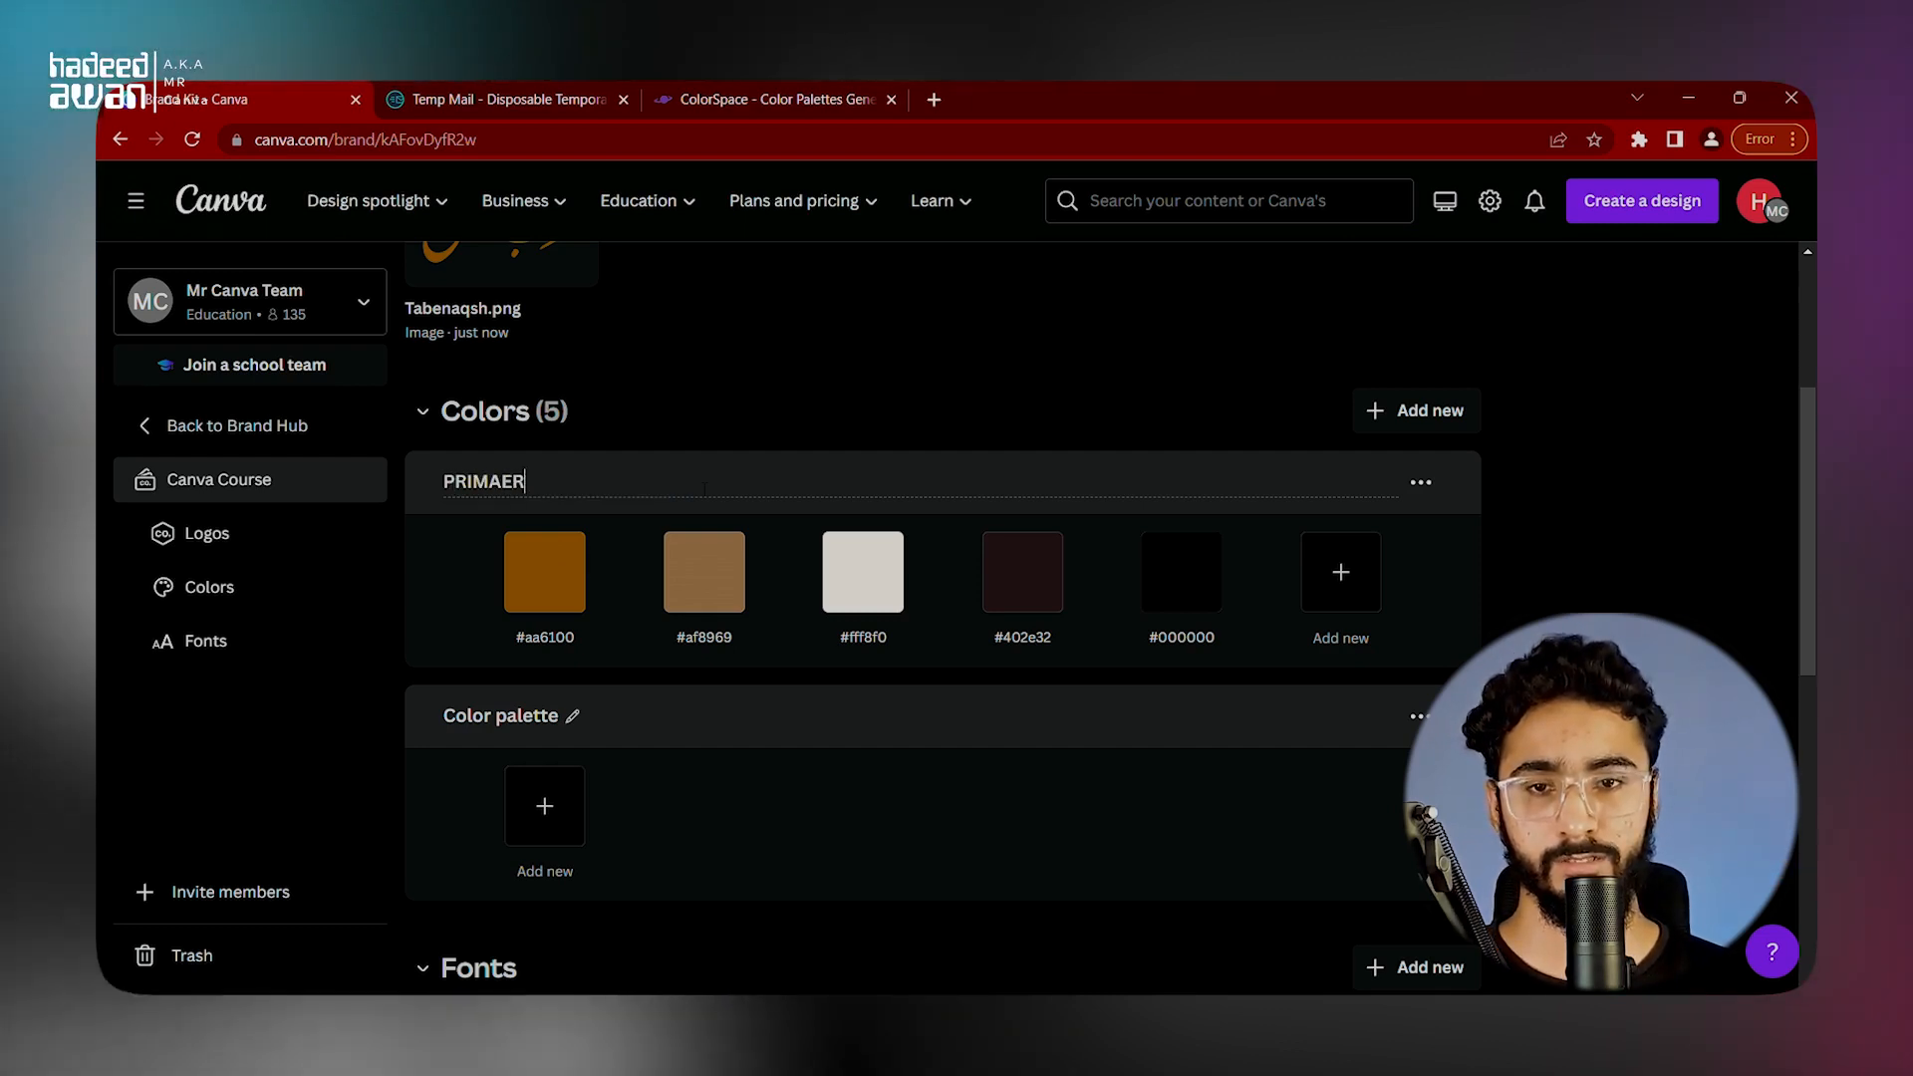
{"action": "key", "text": "BackSpace"}
{"action": "key", "text": "BackSpace"}
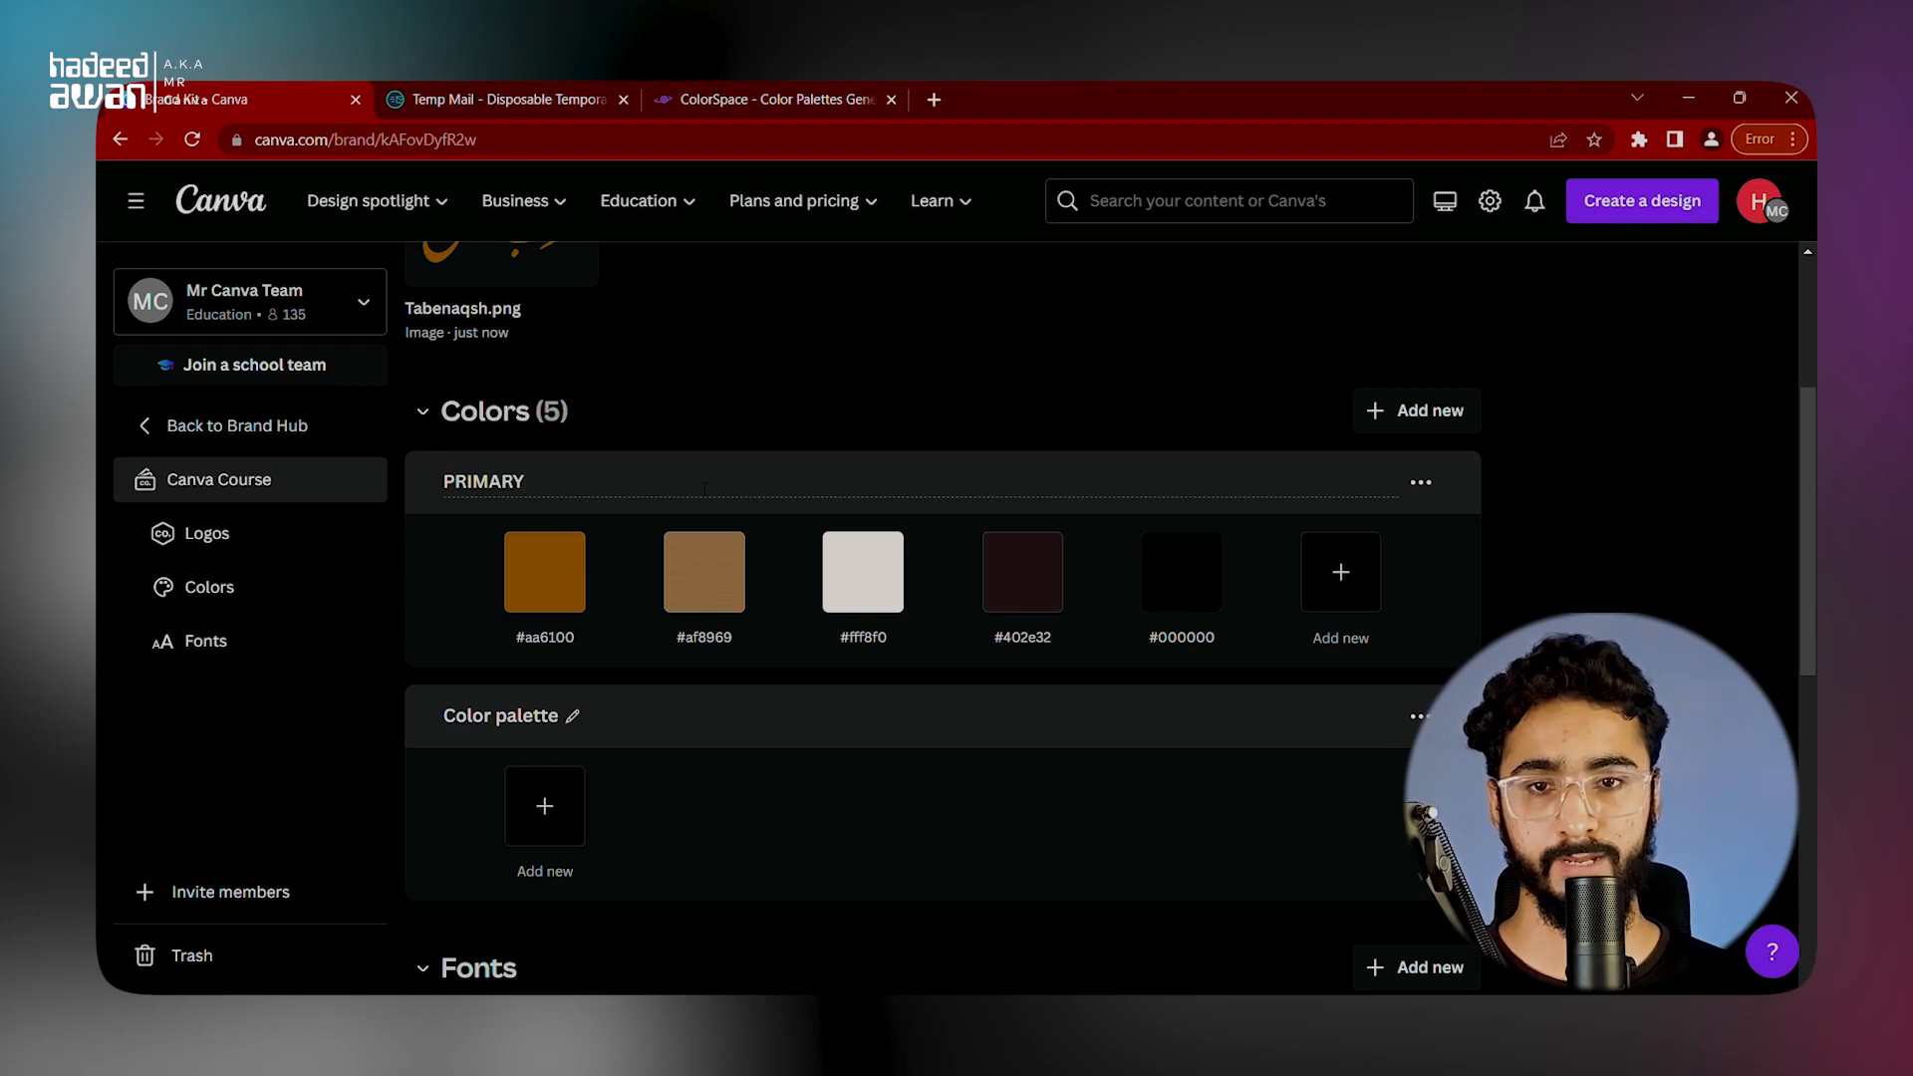
{"action": "type", "text": "RY"}
{"action": "key", "text": "Return"}
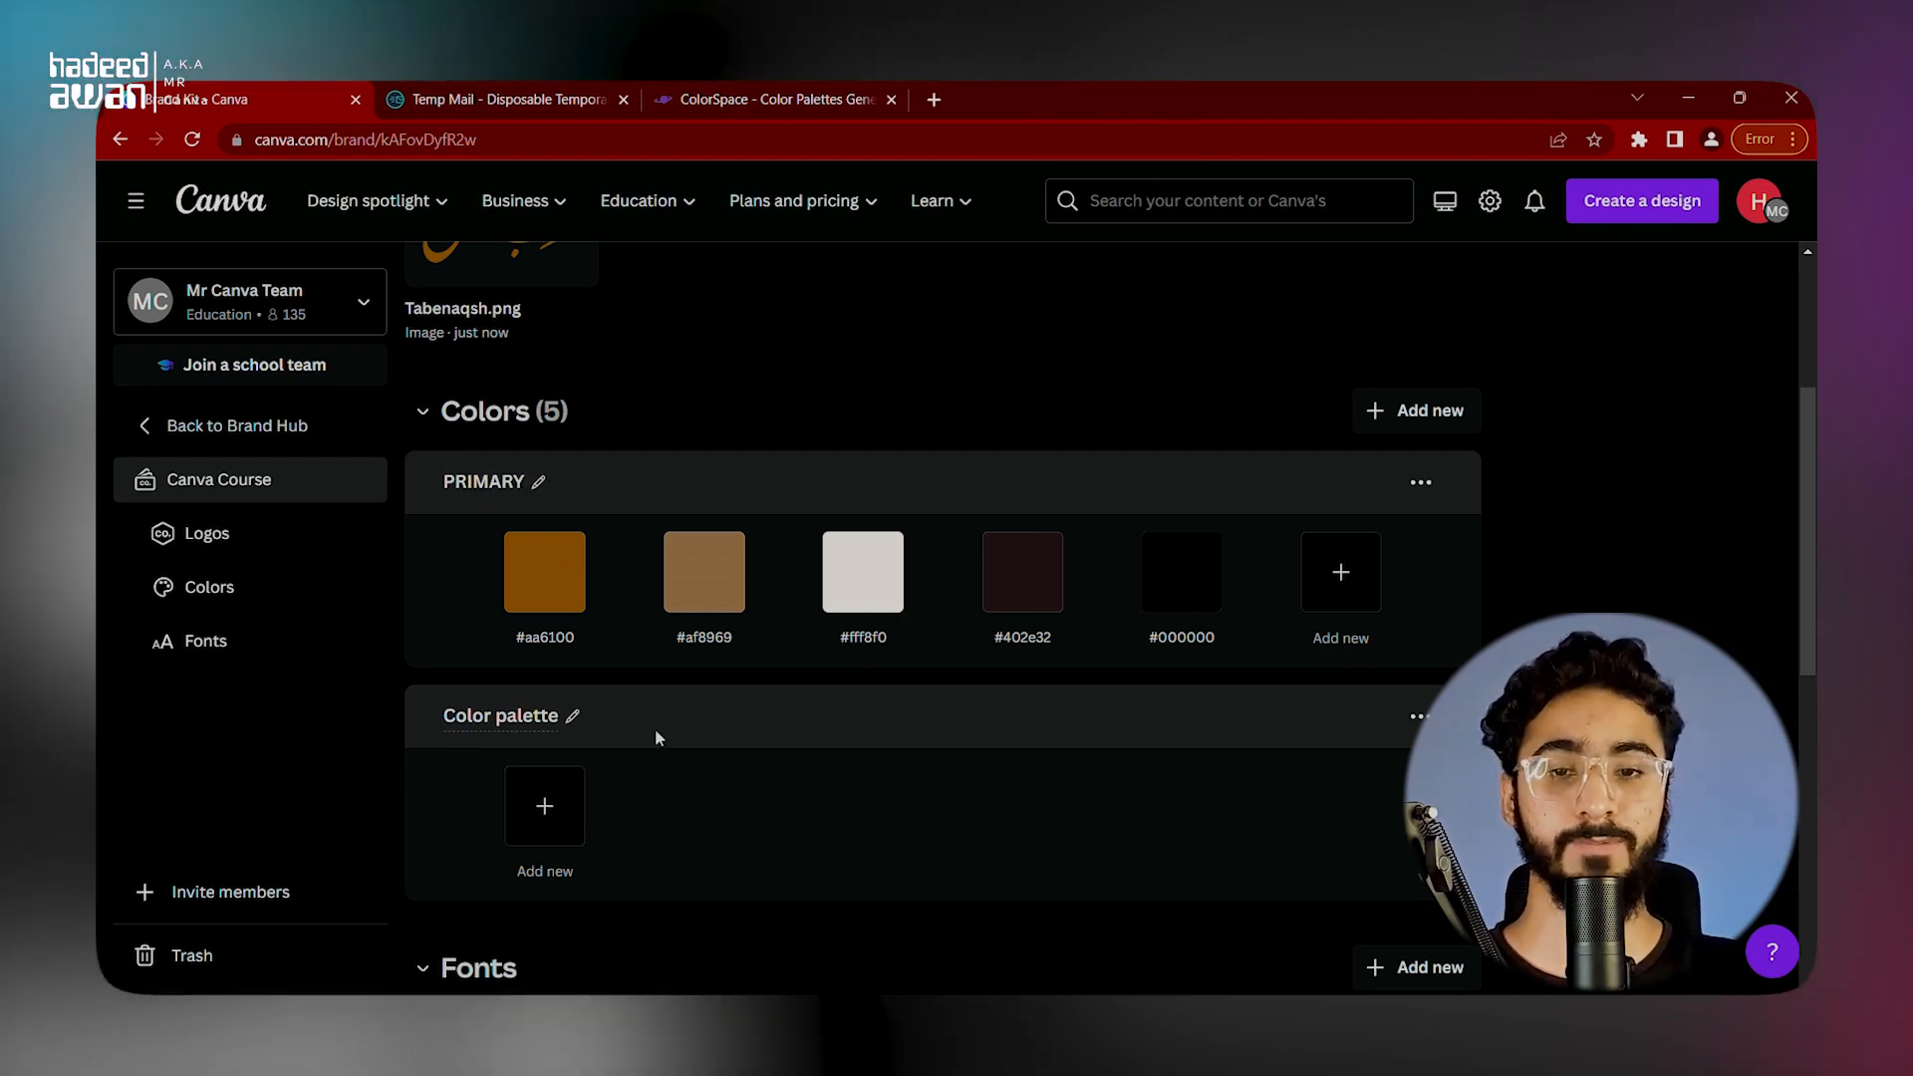
{"action": "scroll", "coordinate": [427, 692], "scroll_direction": "down", "scroll_amount": 3}
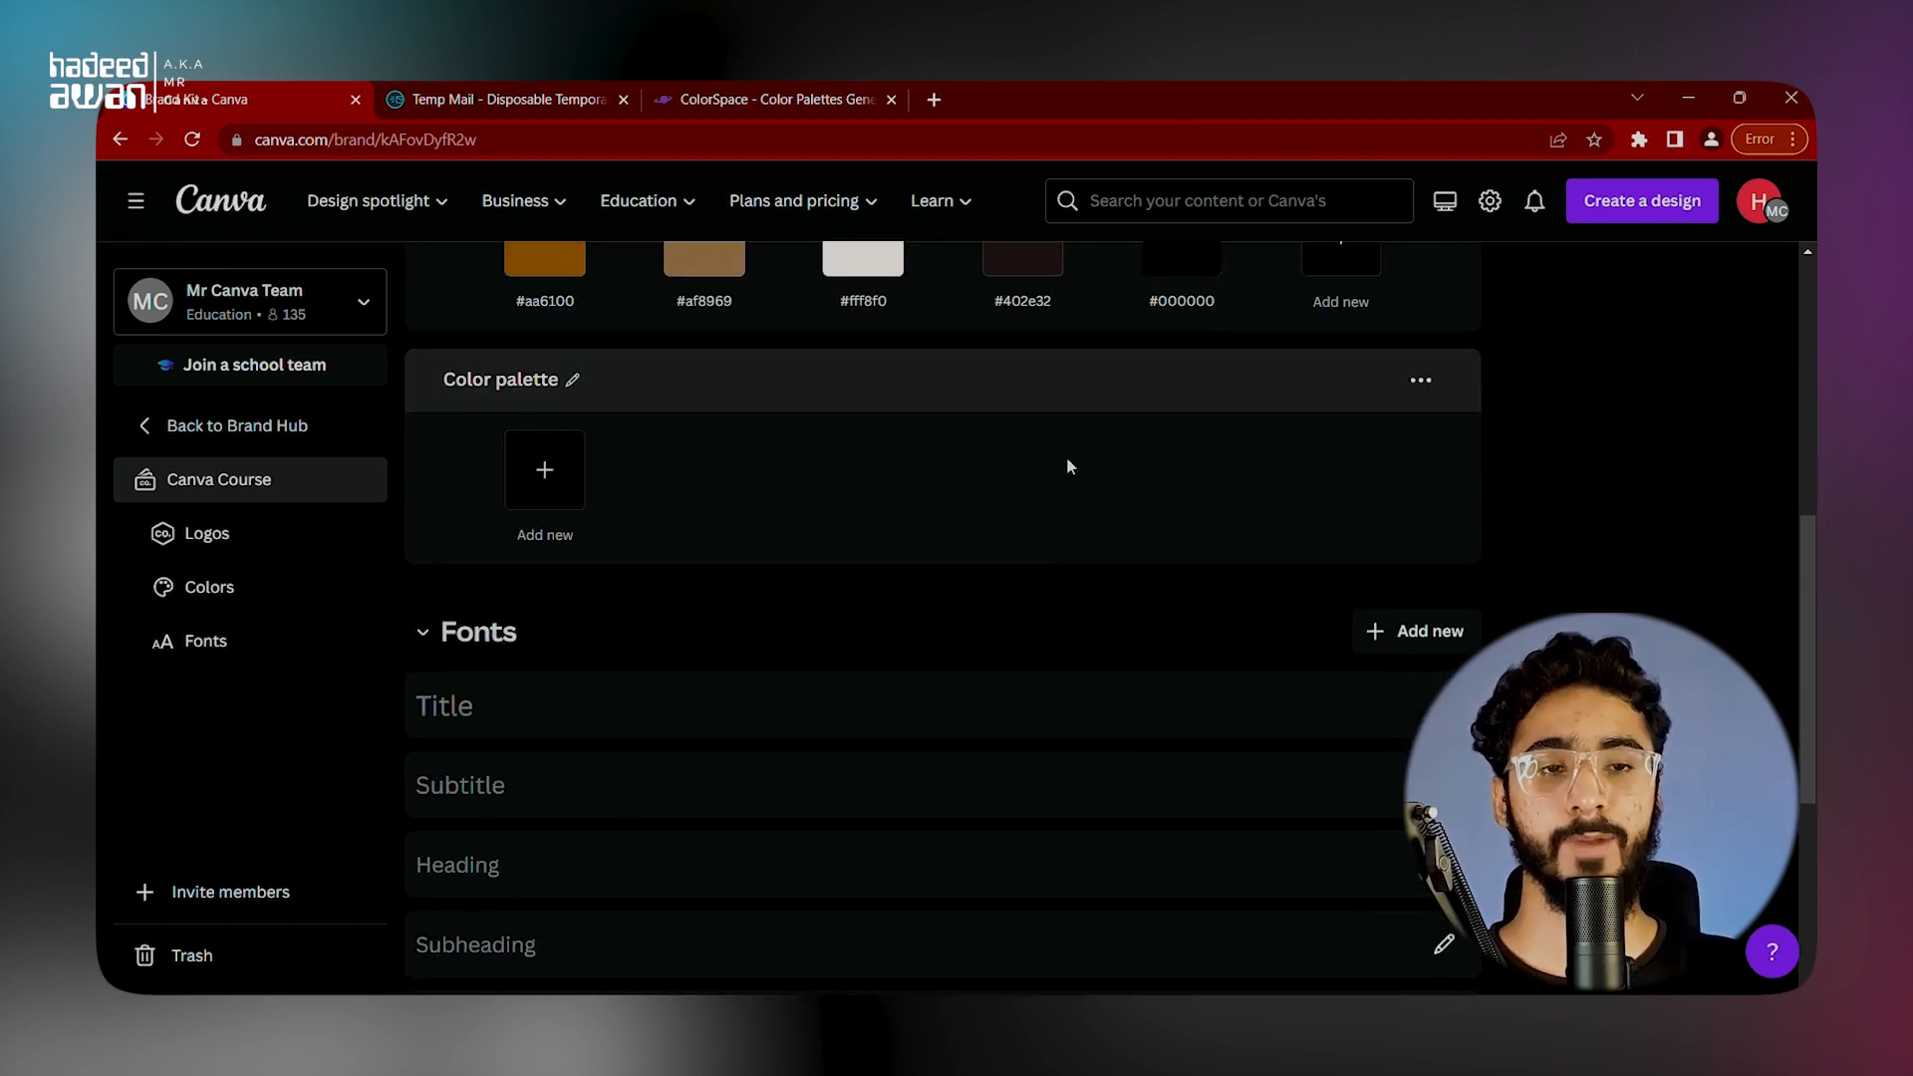
{"action": "scroll", "coordinate": [1068, 460], "scroll_direction": "up", "scroll_amount": 4}
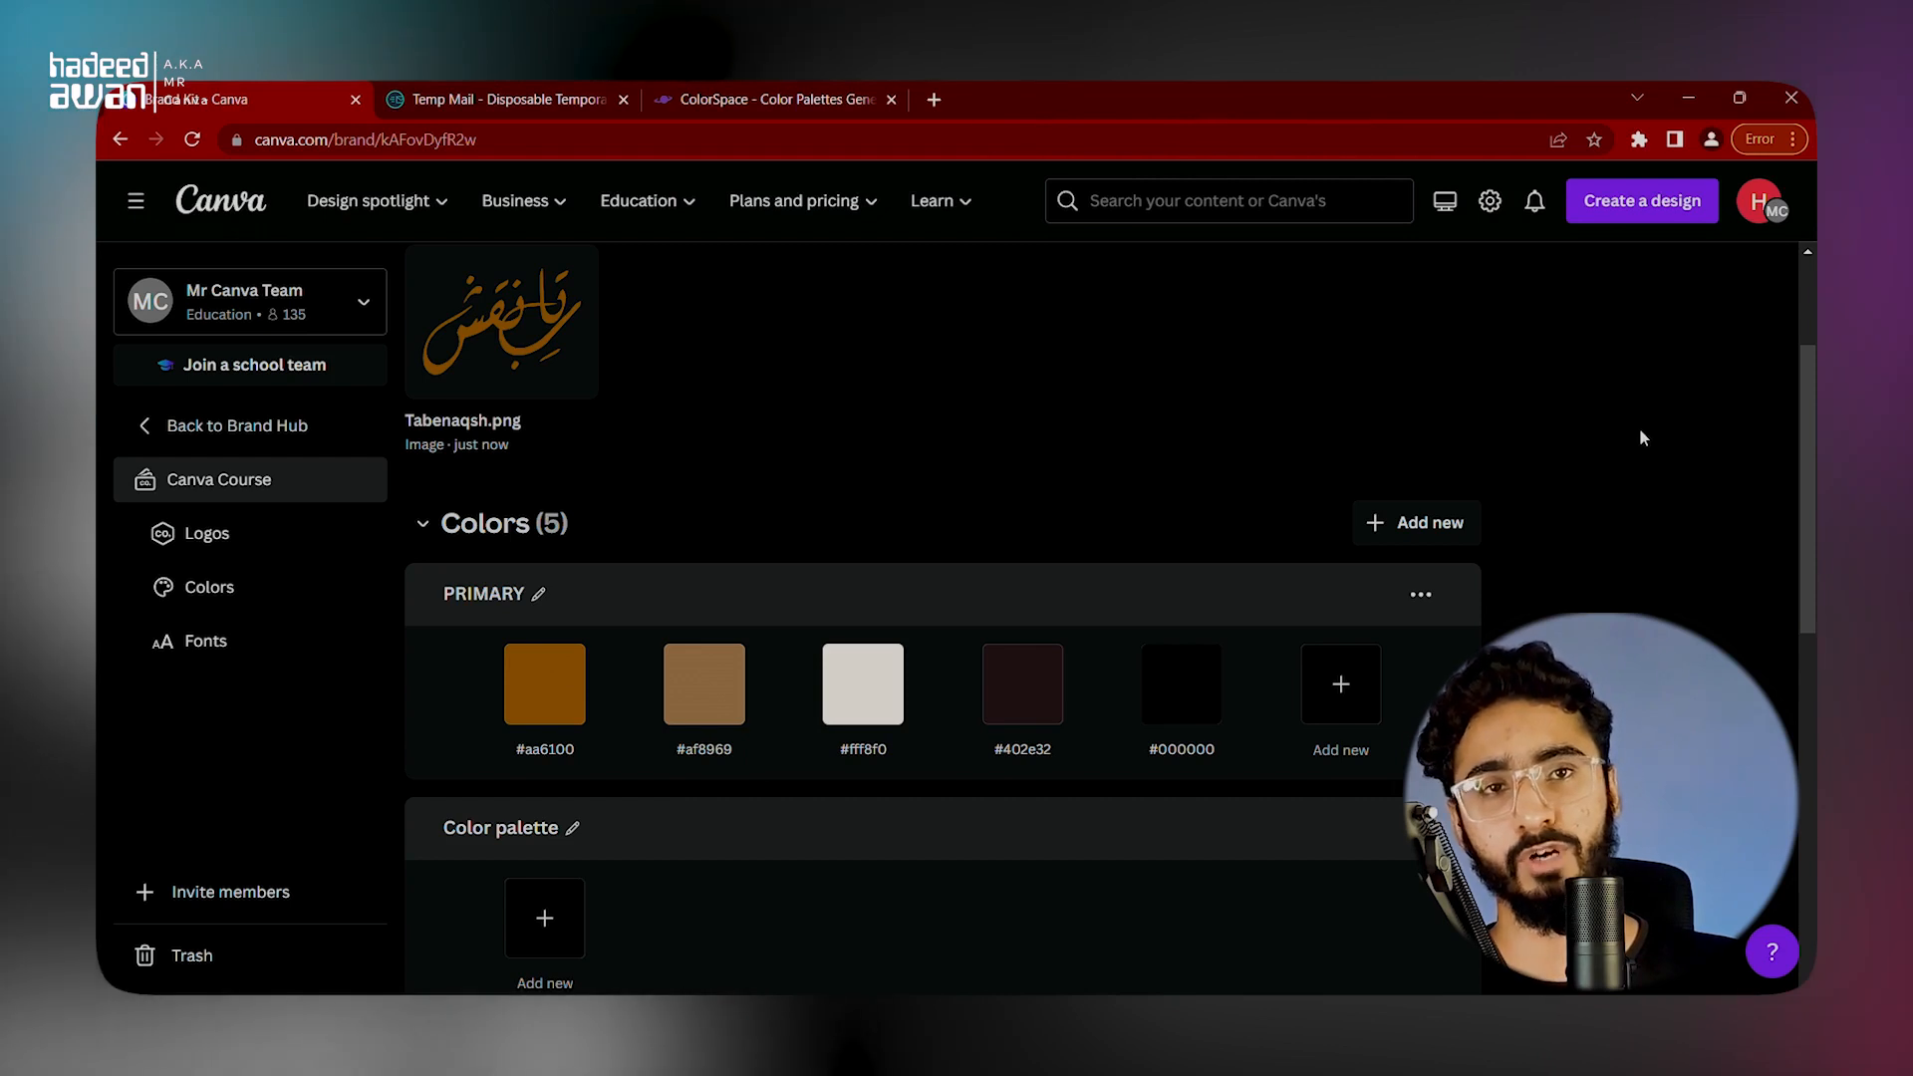
Step: Look over the Canva Course brand kit, find it in the Brand Hub's overview of kits, and reopen it
{"action": "scroll", "coordinate": [1639, 439], "scroll_direction": "down", "scroll_amount": 5}
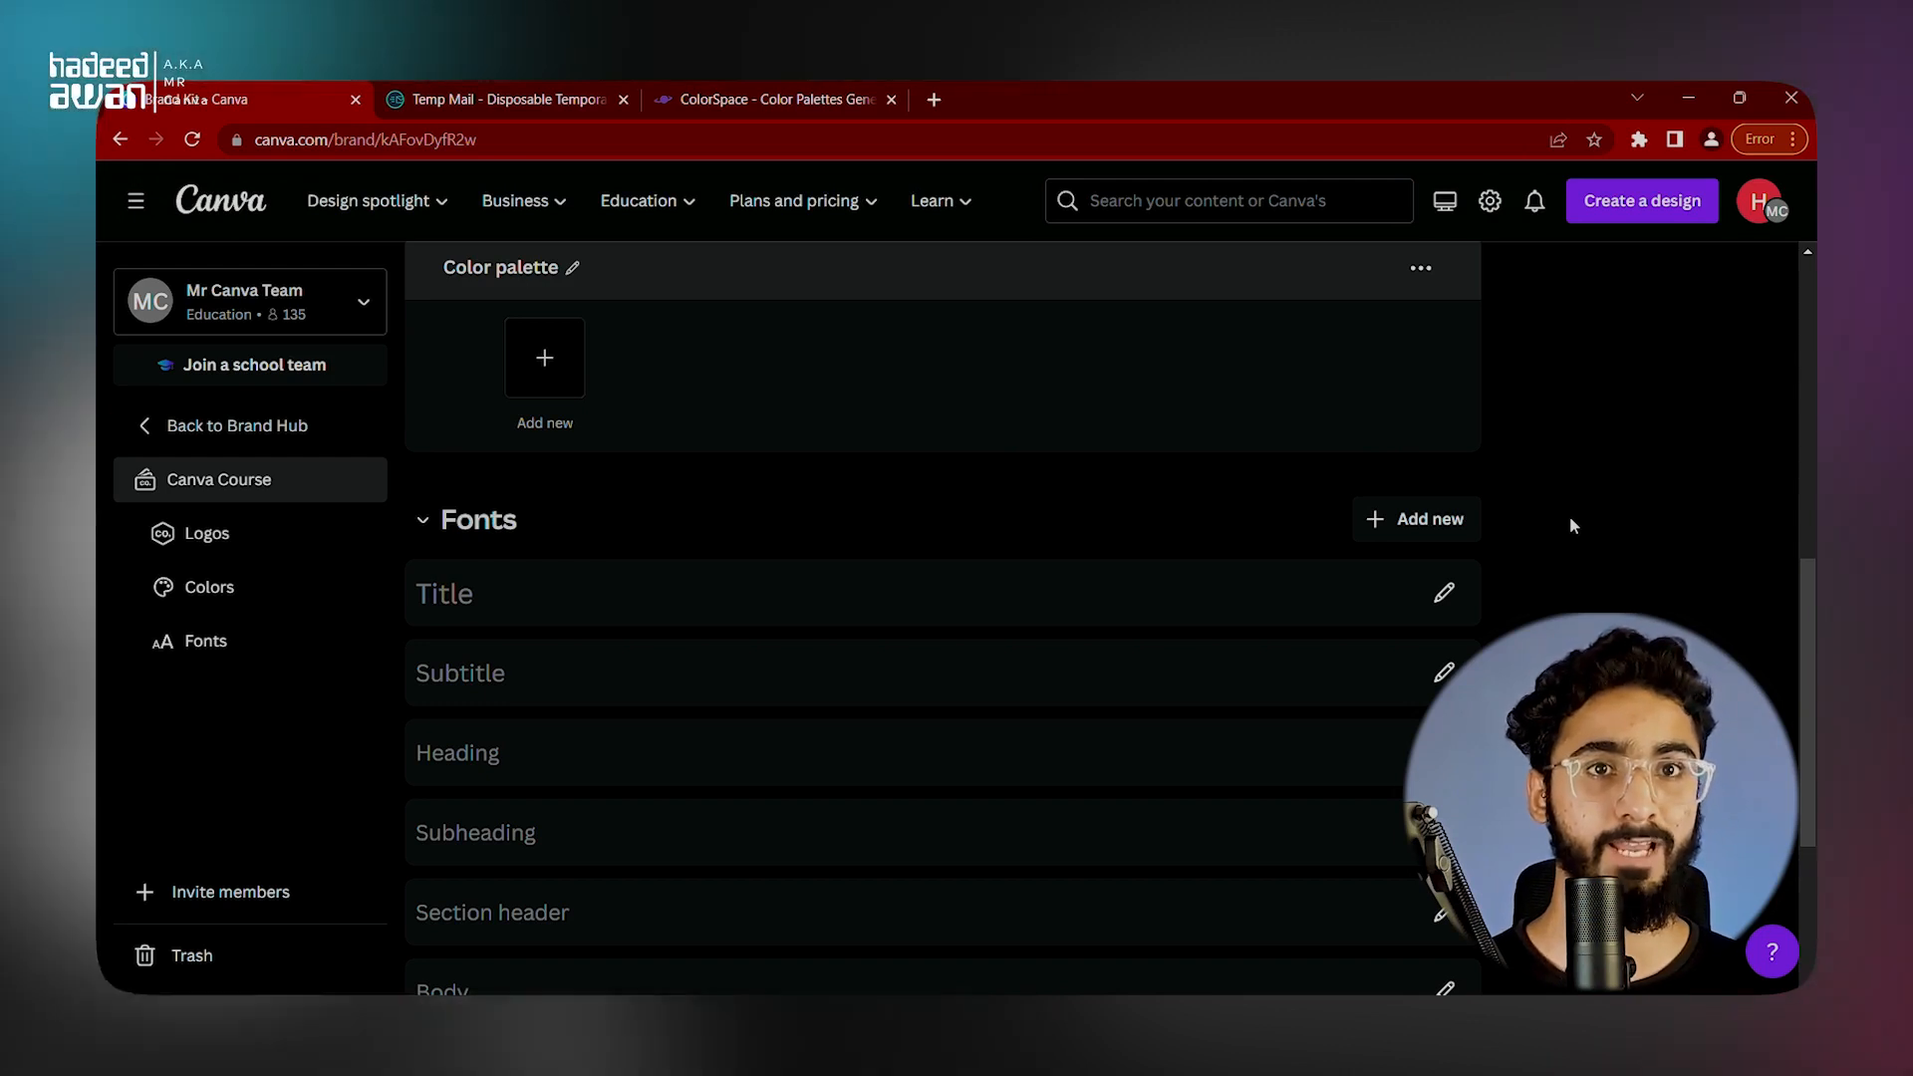
{"action": "scroll", "coordinate": [1706, 578], "scroll_direction": "up", "scroll_amount": 5}
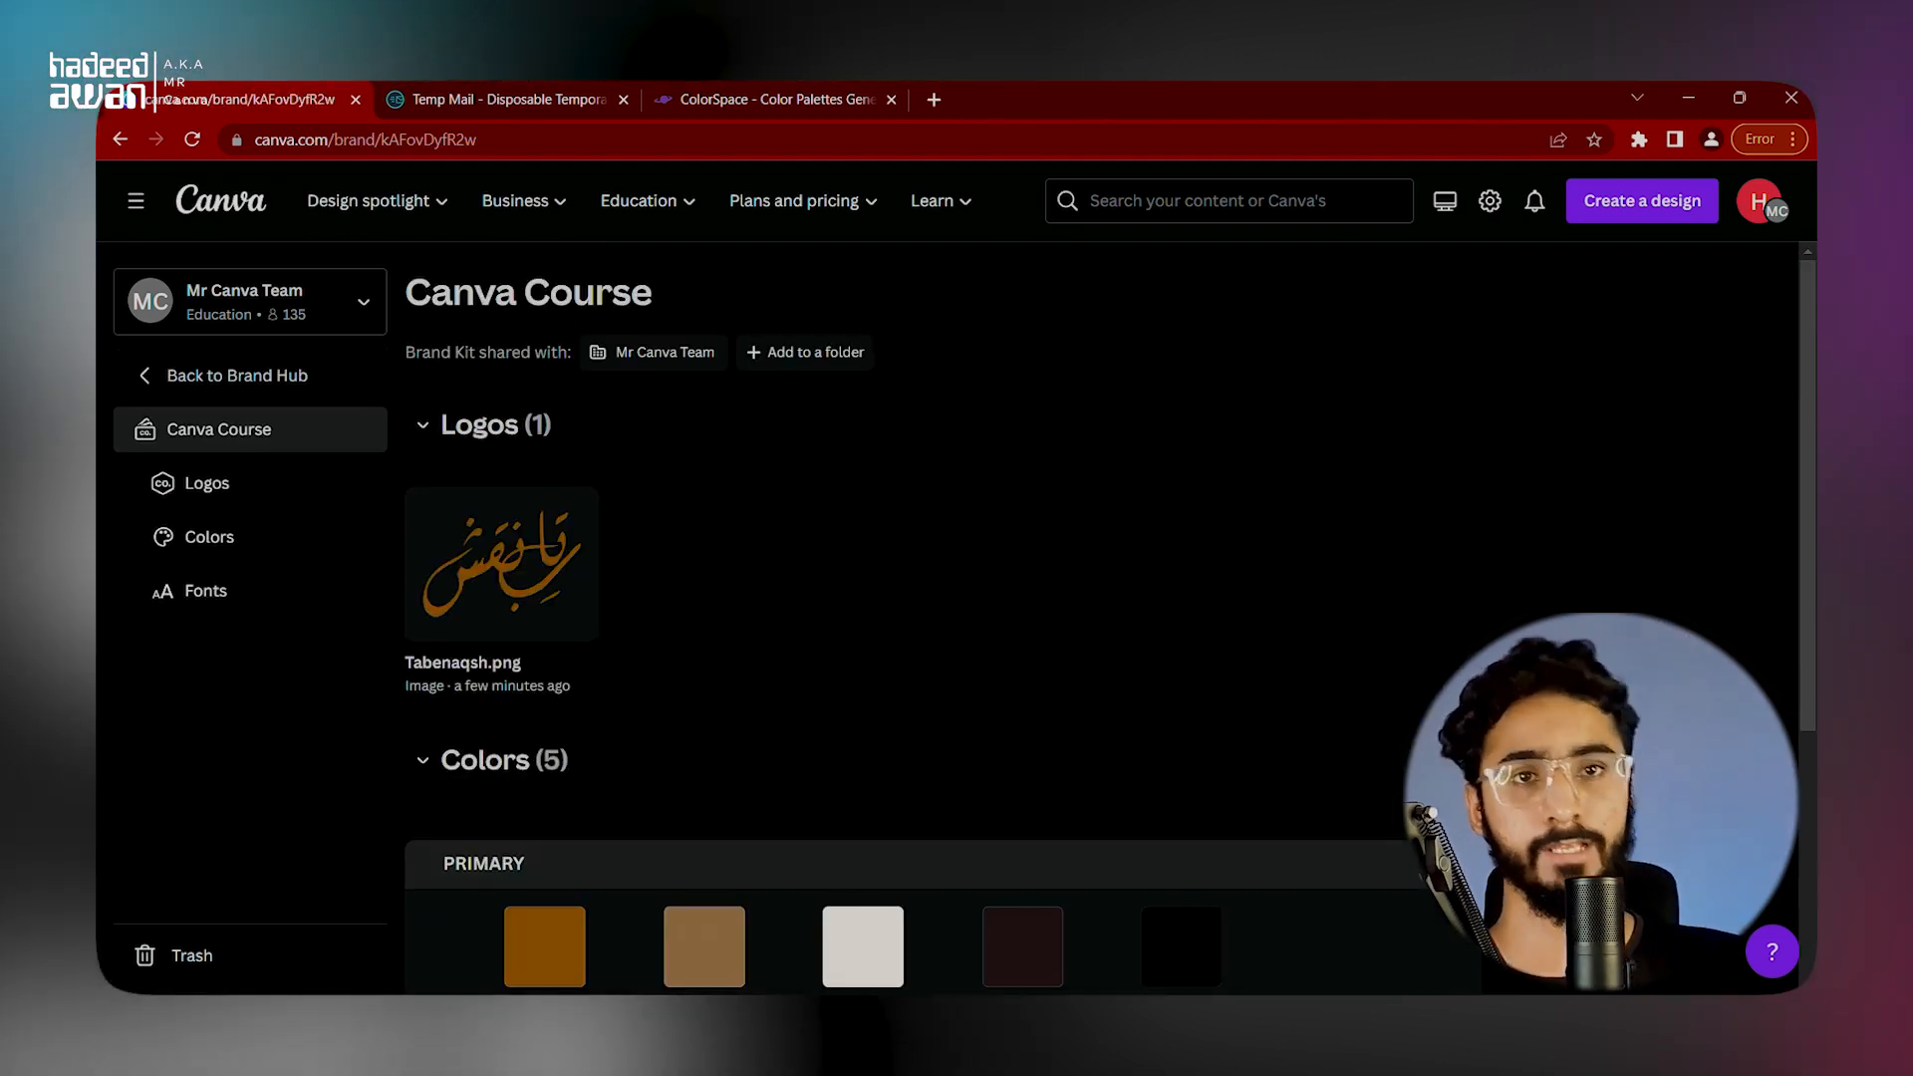
{"action": "left_click", "coordinate": [290, 376]}
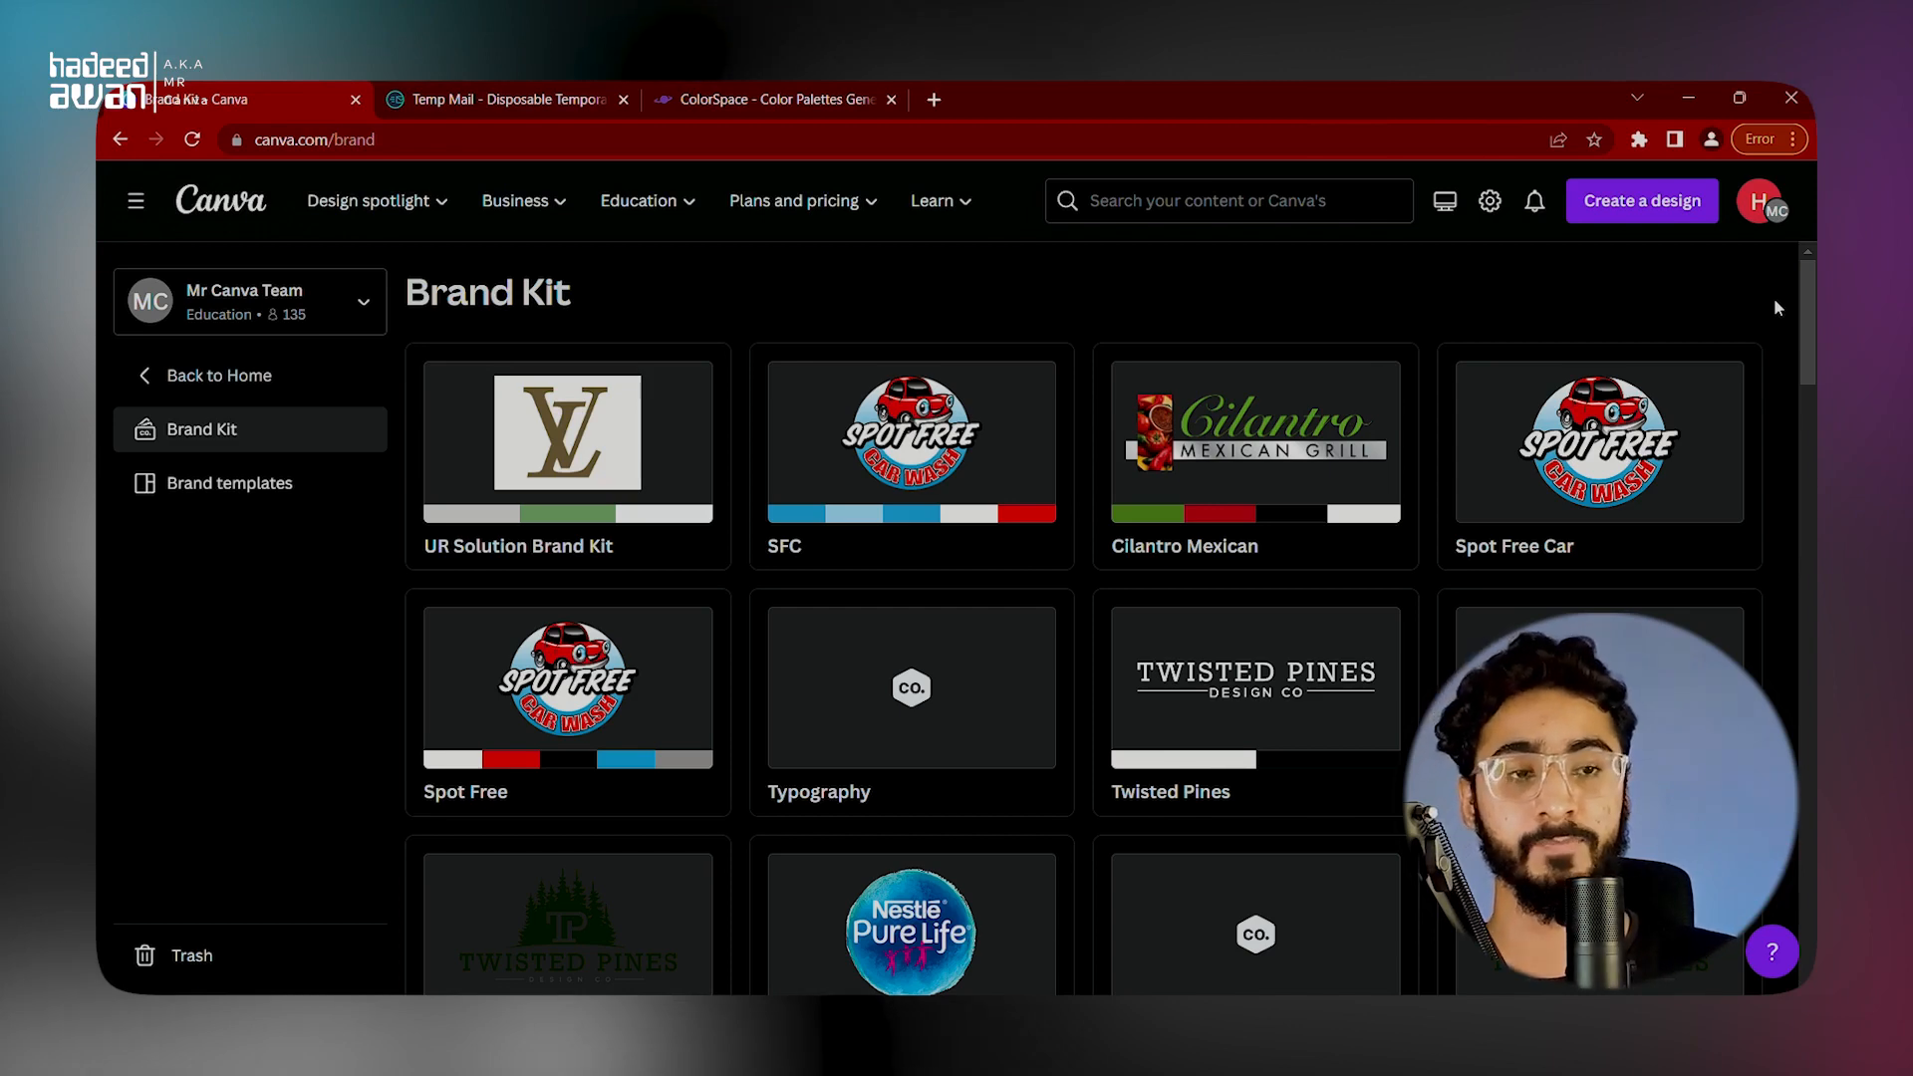
{"action": "left_click_drag", "start_coordinate": [1807, 349], "coordinate": [1807, 944]}
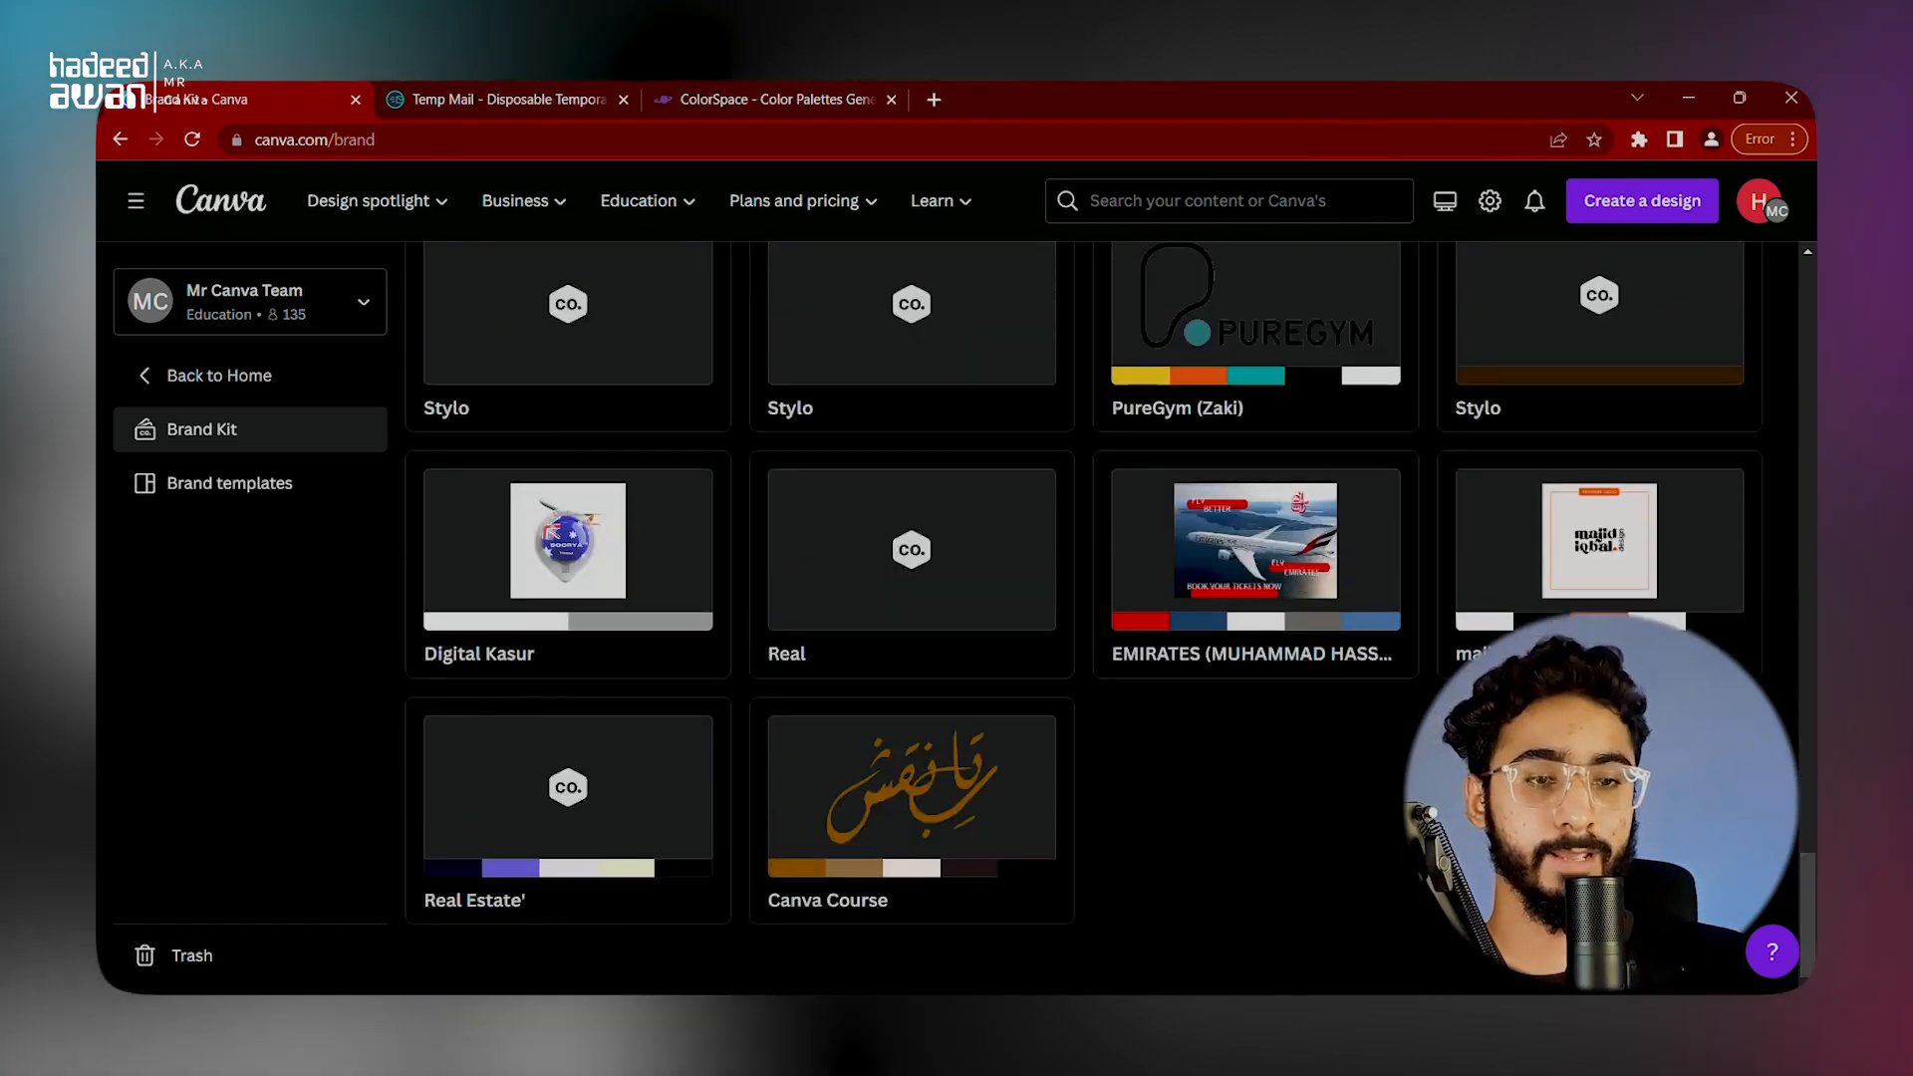
{"action": "left_click", "coordinate": [863, 833]}
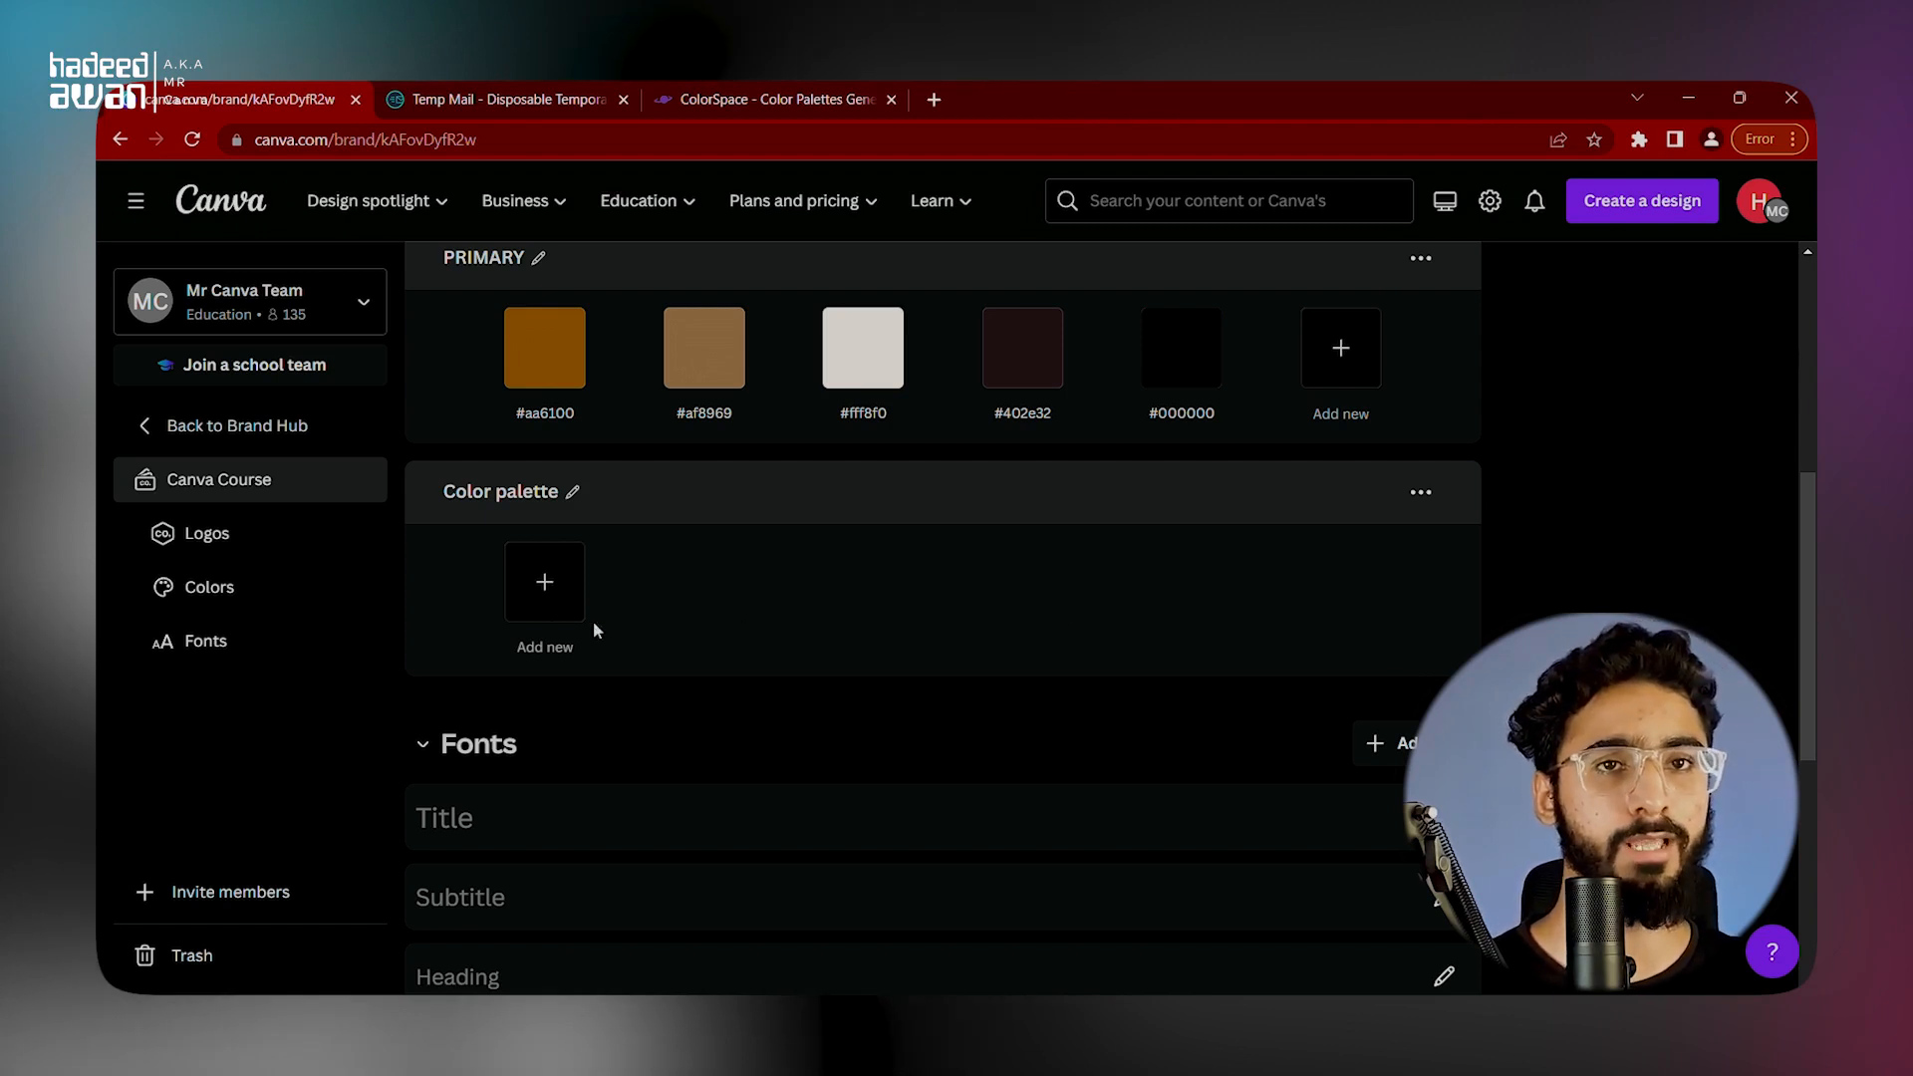
Step: Open the Title style in the kit's Fonts section for editing and view the fonts available for it
{"action": "scroll", "coordinate": [819, 528], "scroll_direction": "down", "scroll_amount": 1}
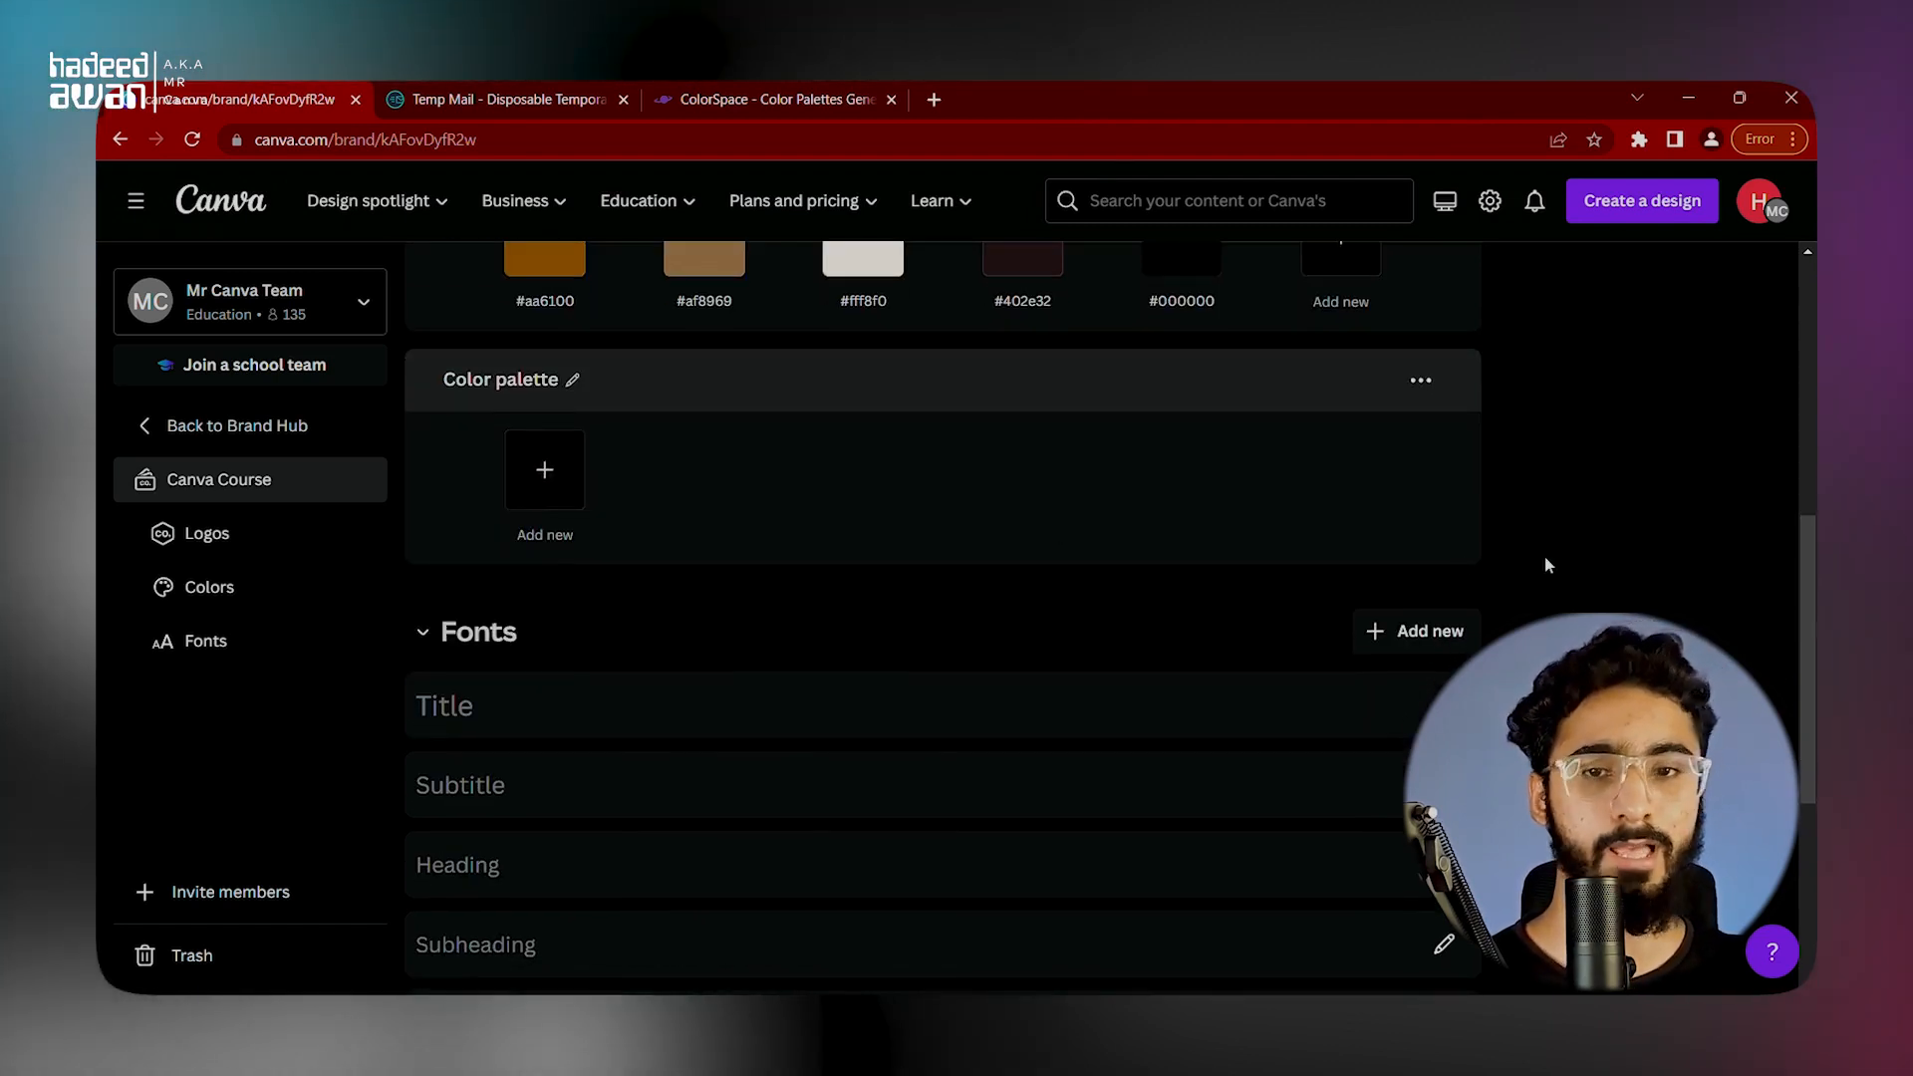
{"action": "left_click", "coordinate": [508, 719]}
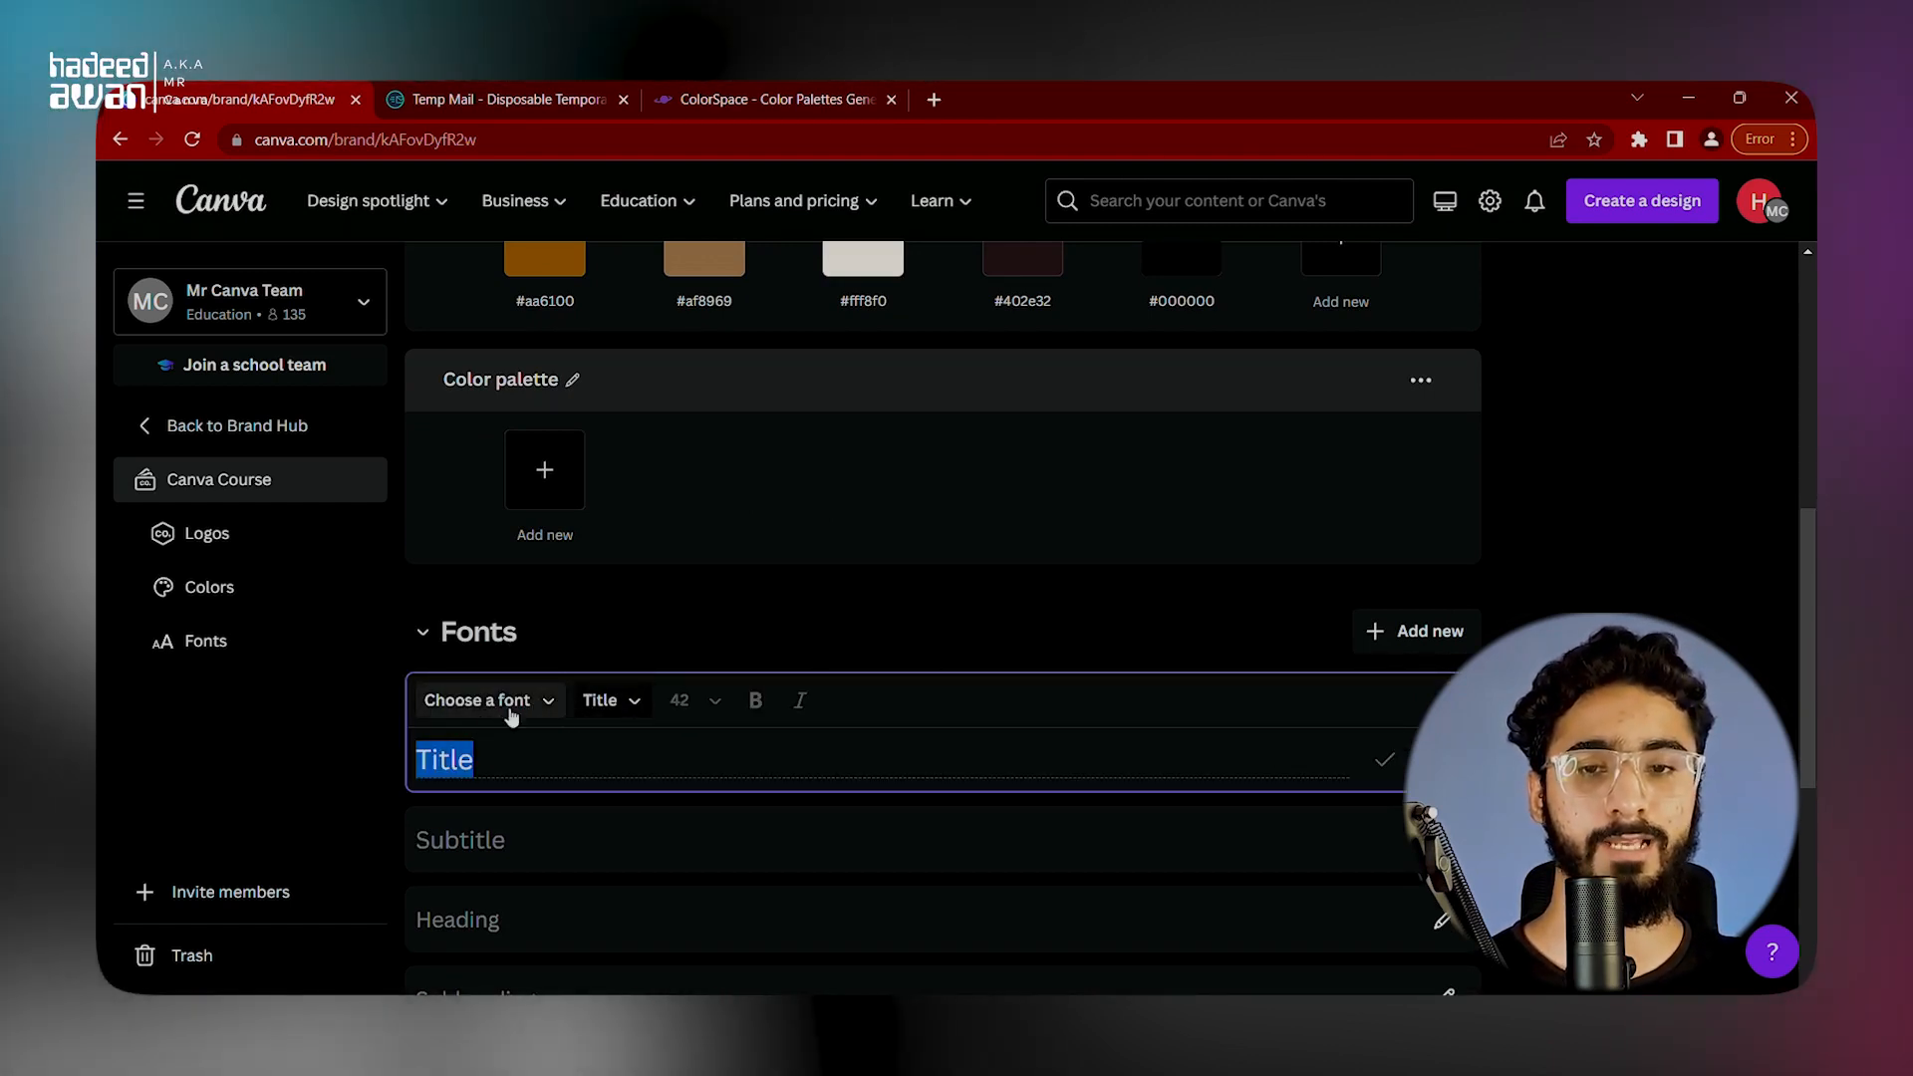
{"action": "left_click", "coordinate": [528, 710]}
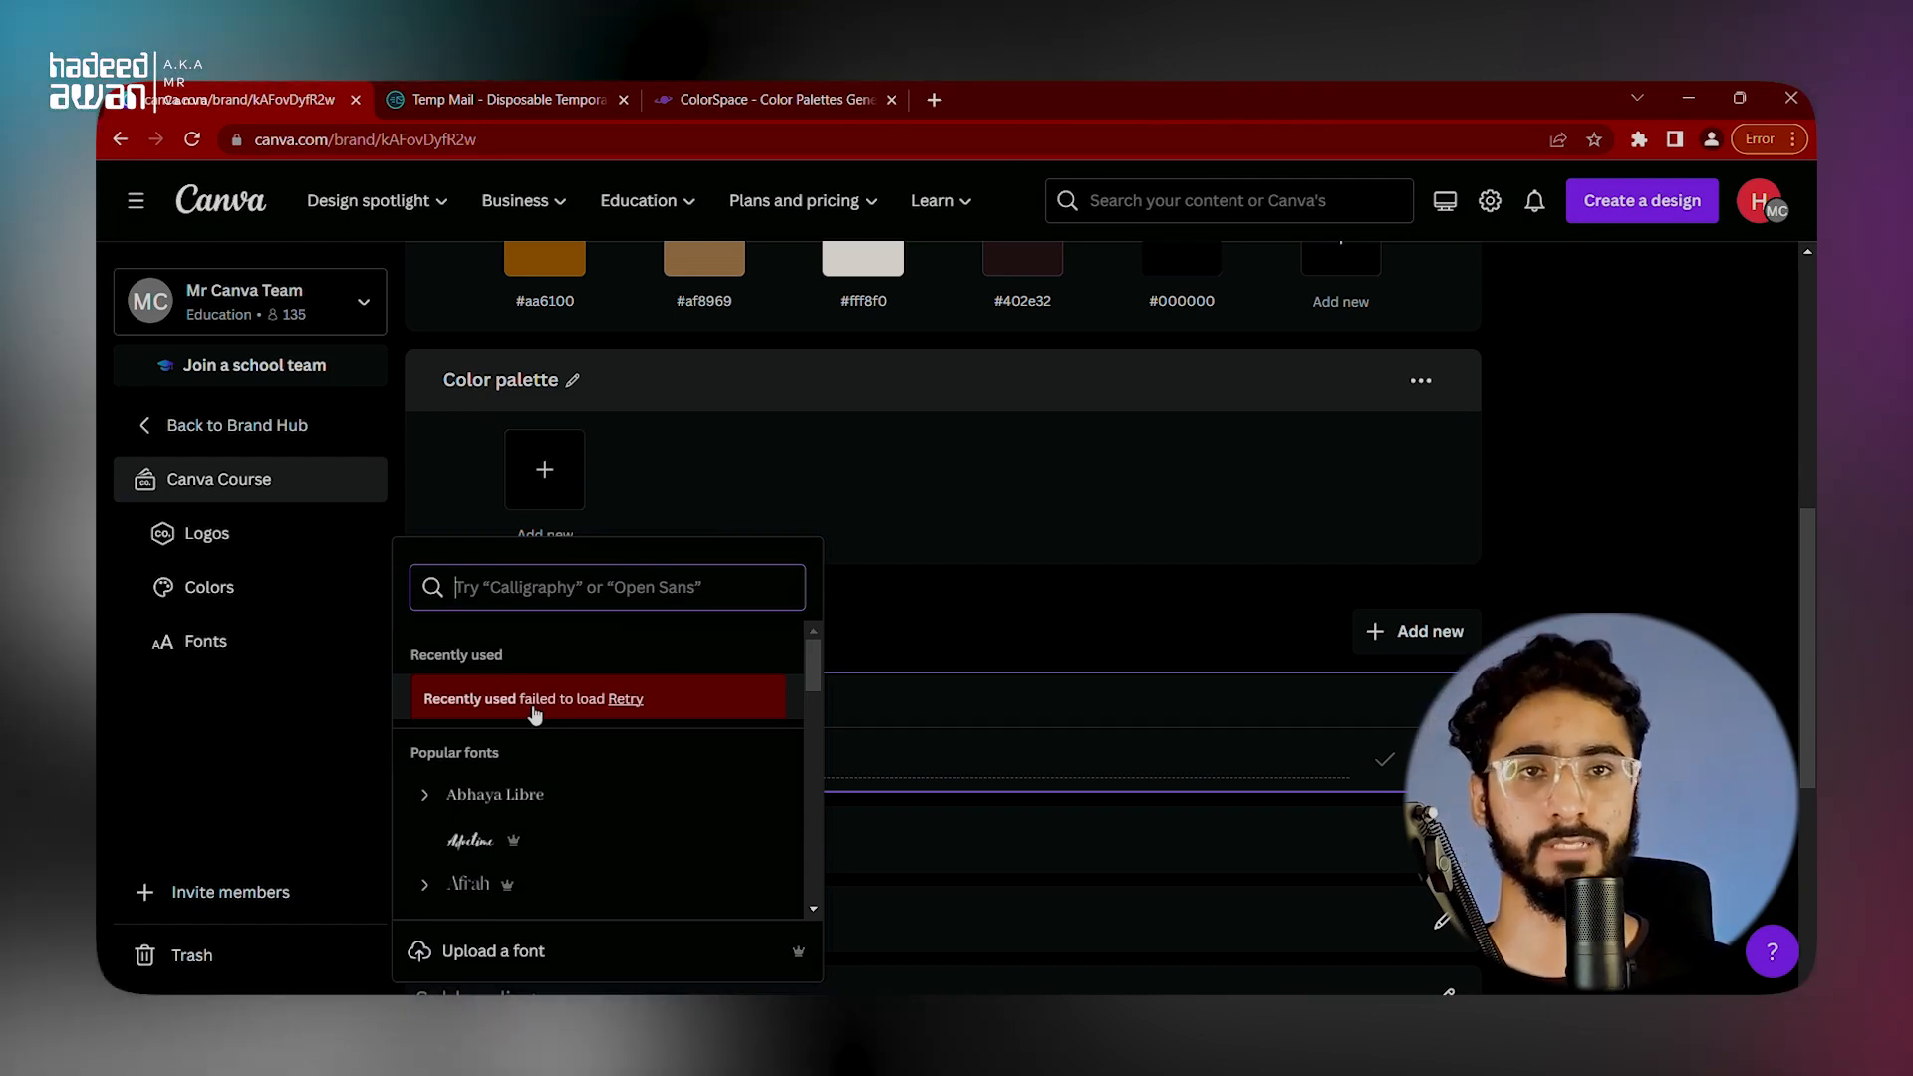
{"action": "left_click", "coordinate": [877, 675]}
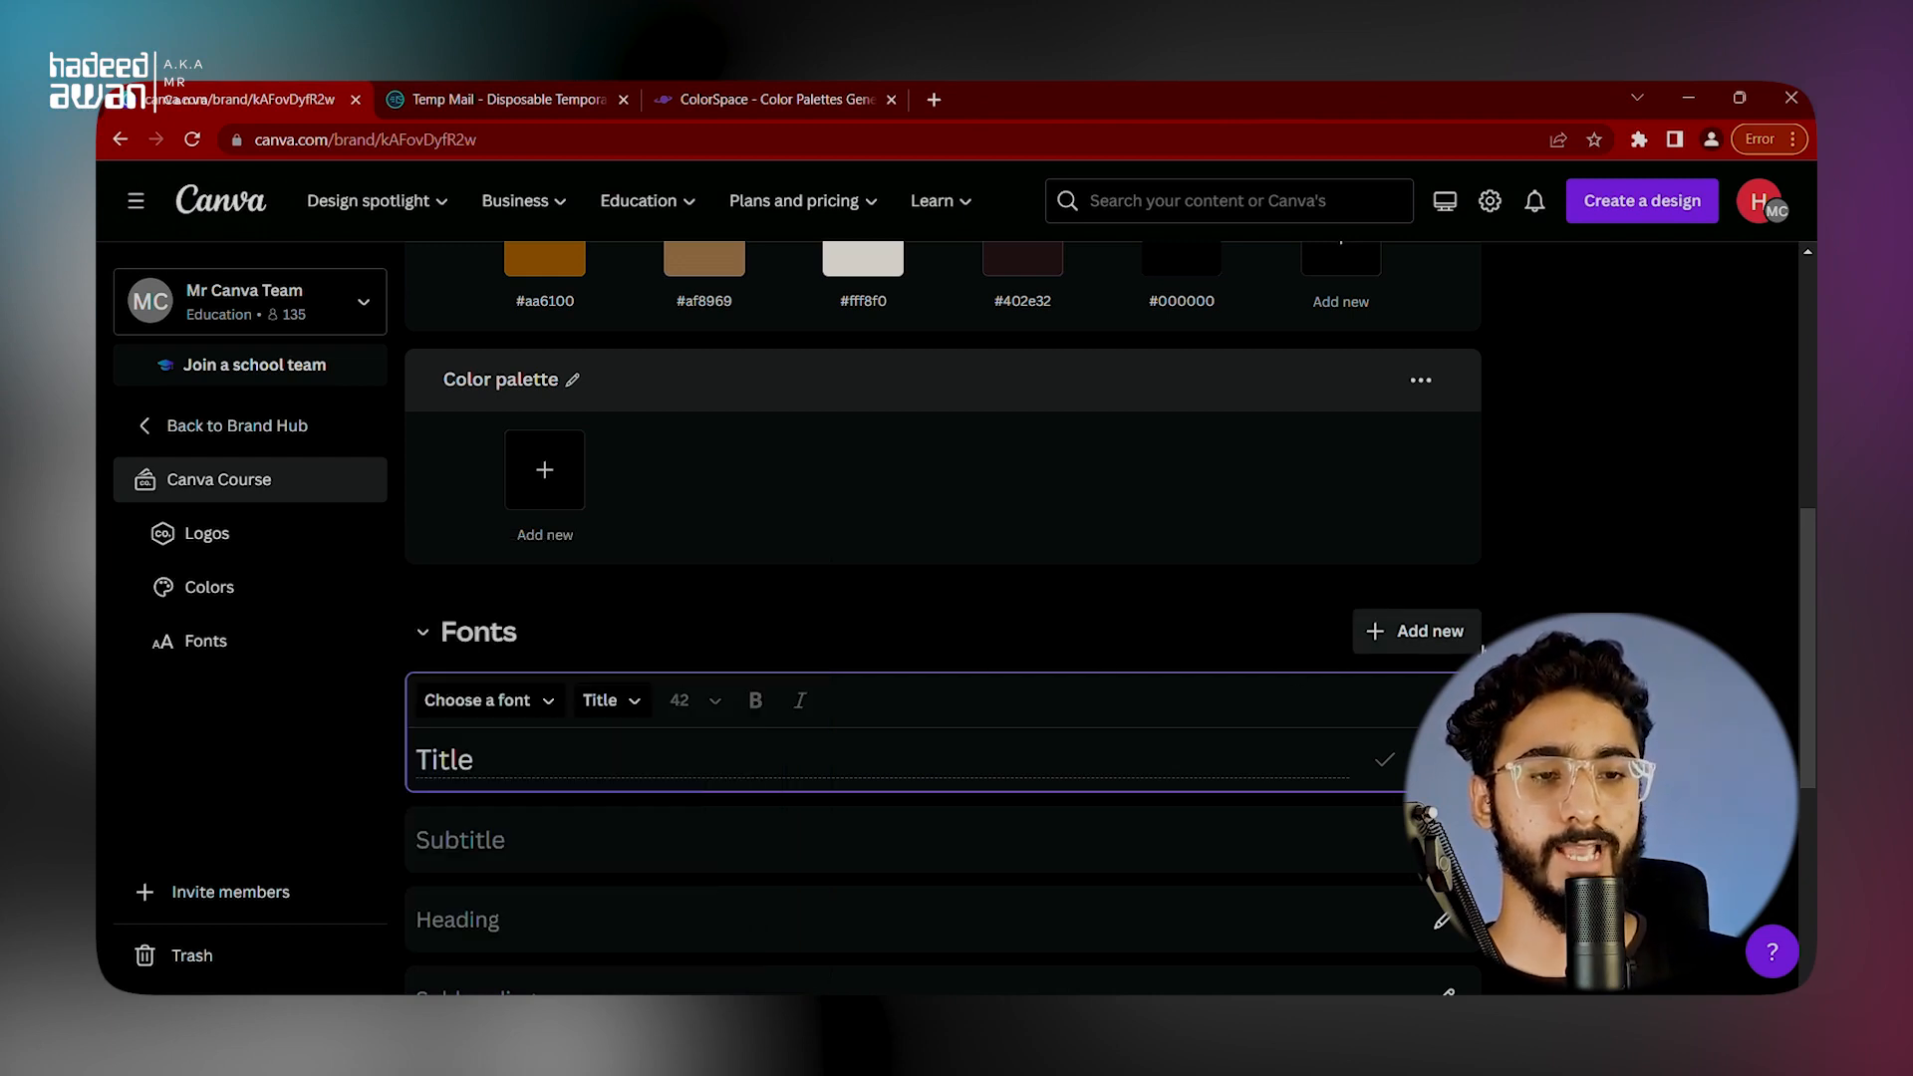
Step: Upload the custom font quinka.ttf to the Canva Course brand kit, confirming the right to use it
{"action": "left_click", "coordinate": [1419, 635]}
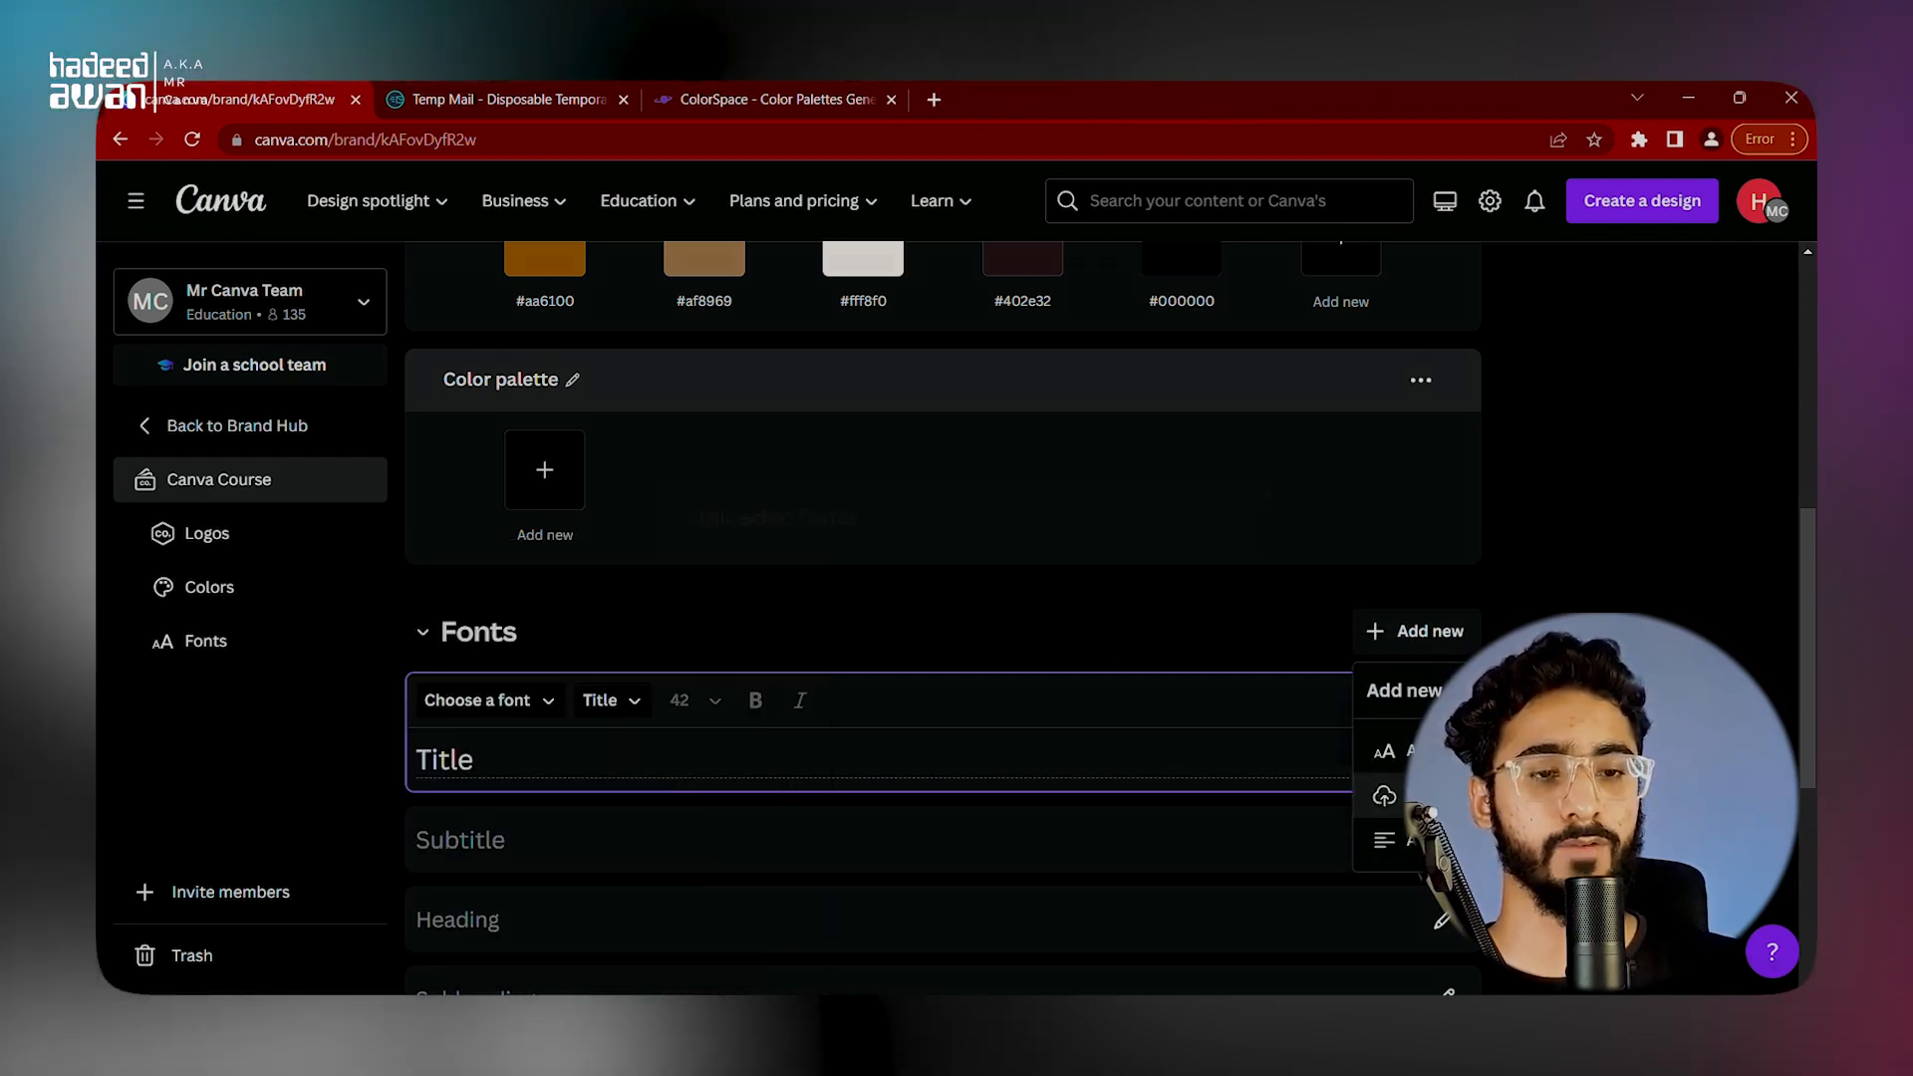
{"action": "left_click", "coordinate": [976, 626]}
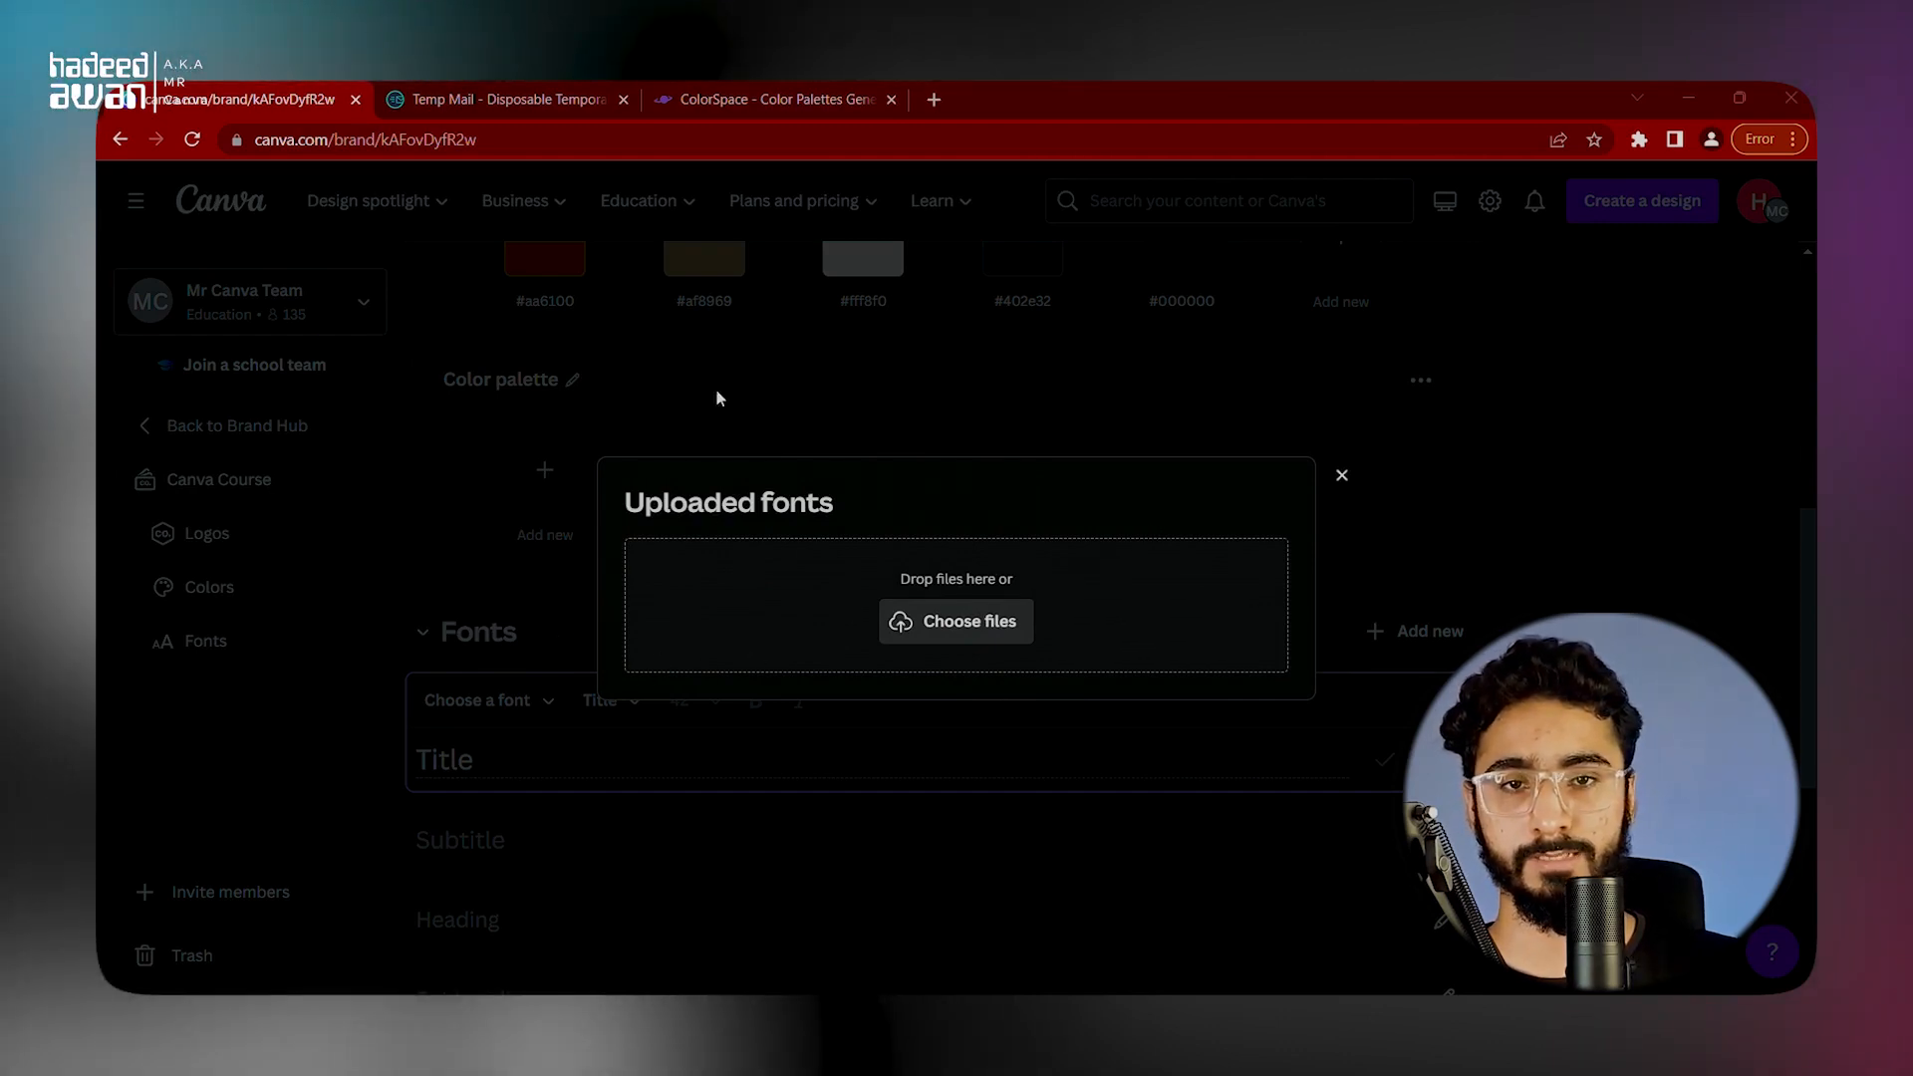
{"action": "double_click", "coordinate": [833, 298]}
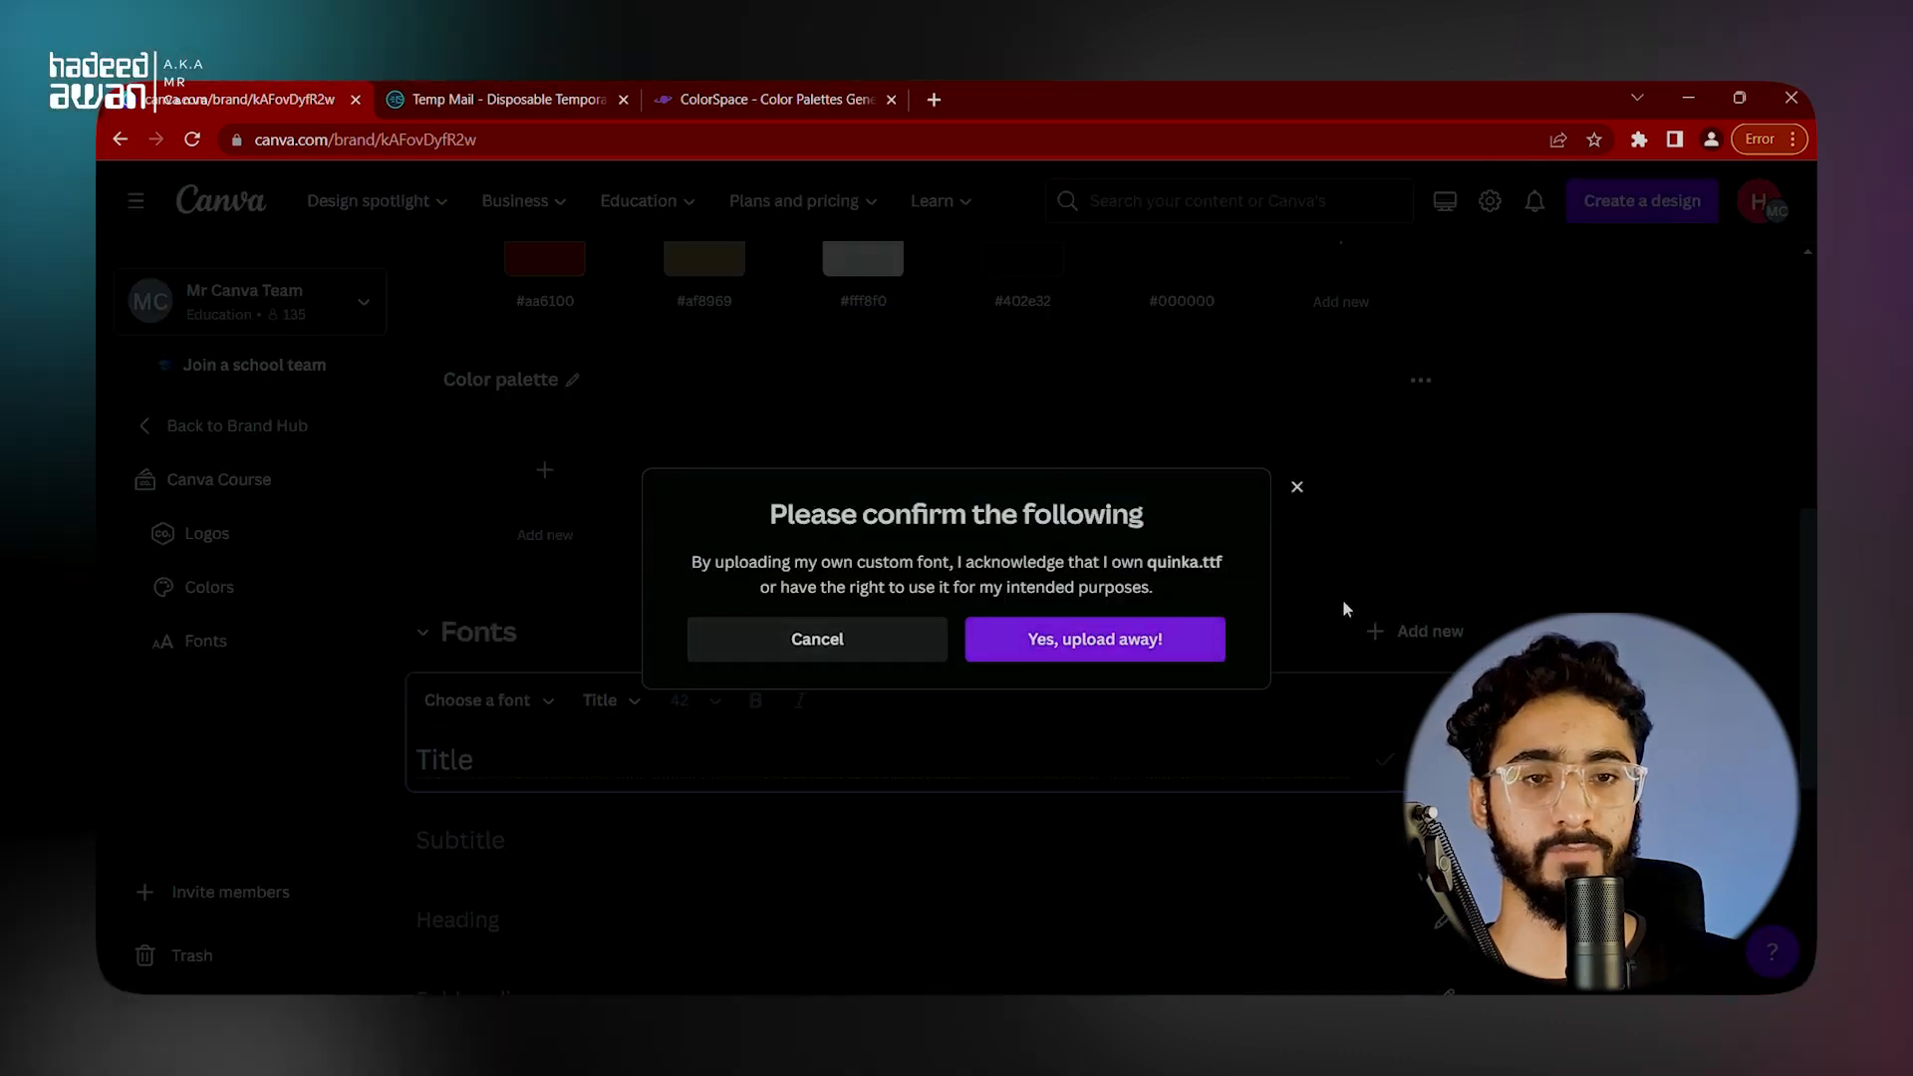
{"action": "left_click", "coordinate": [1077, 645]}
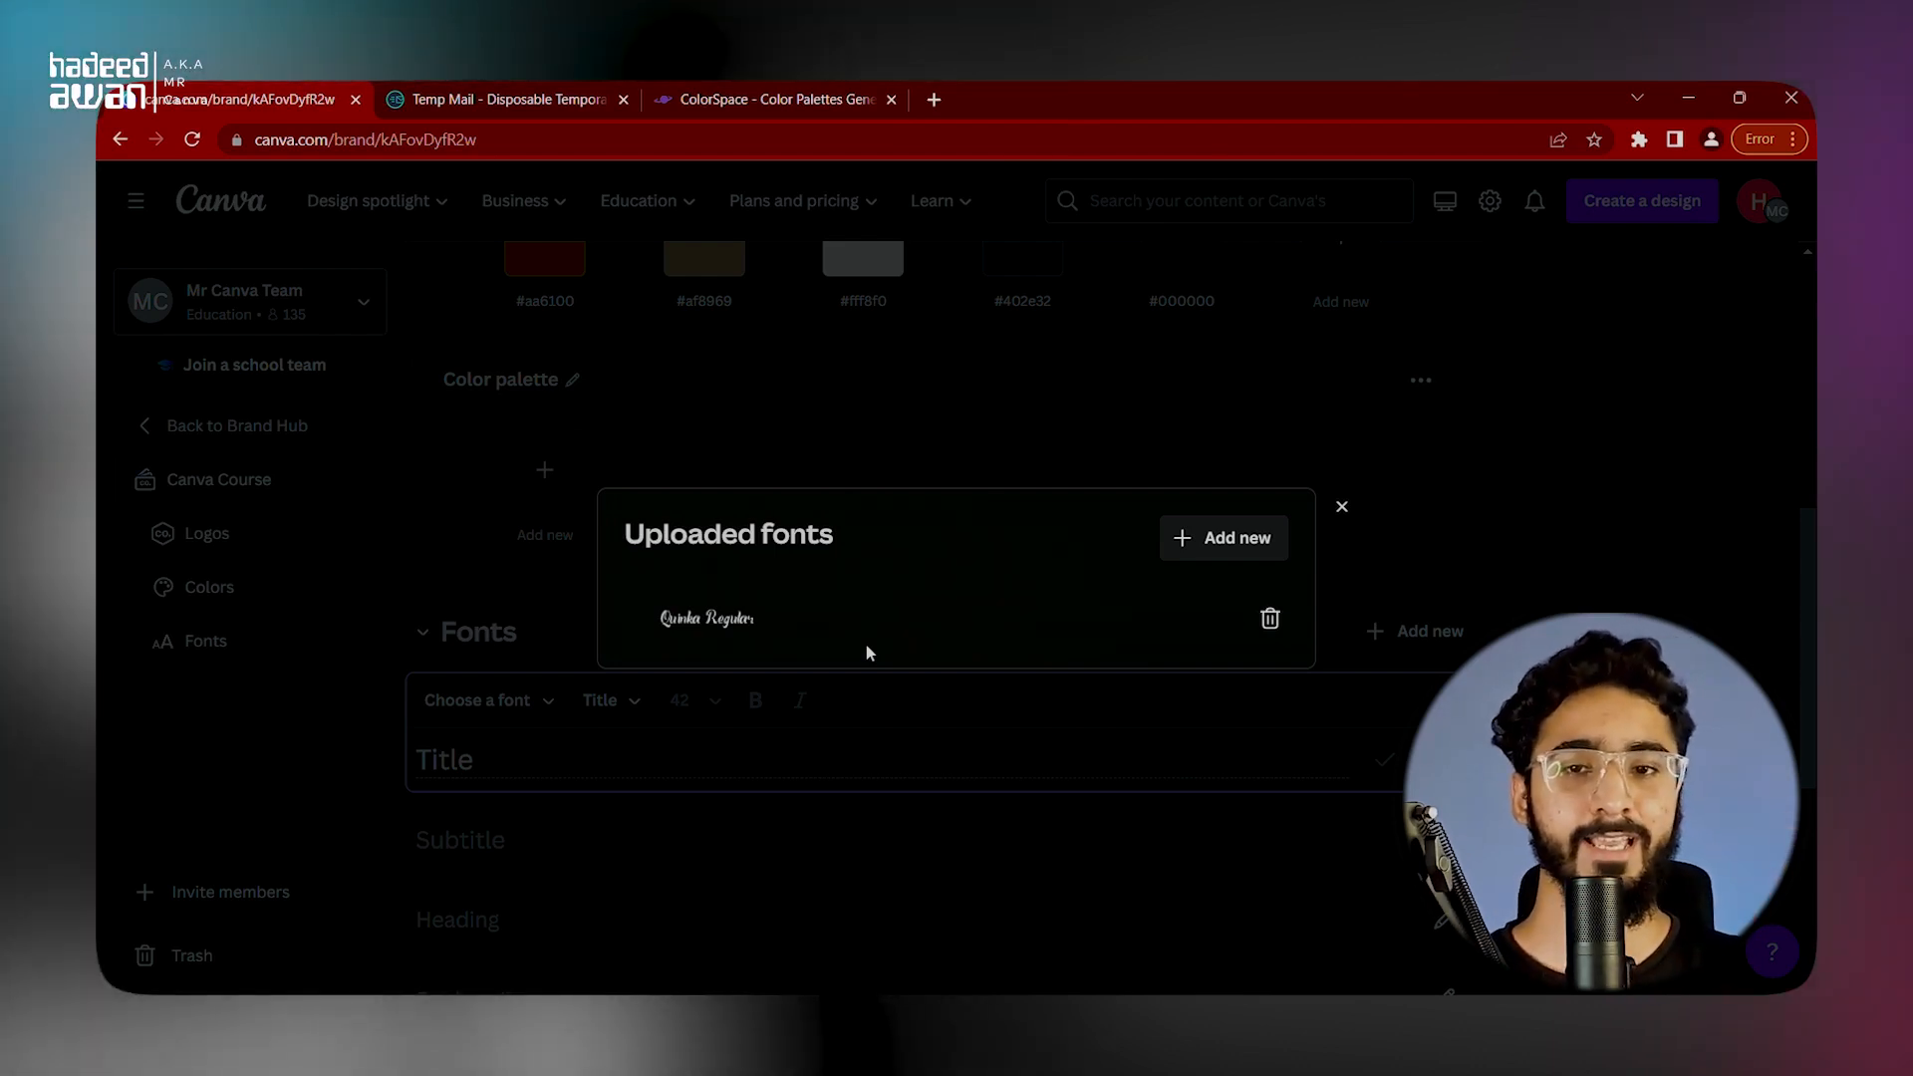
{"action": "left_click", "coordinate": [849, 423]}
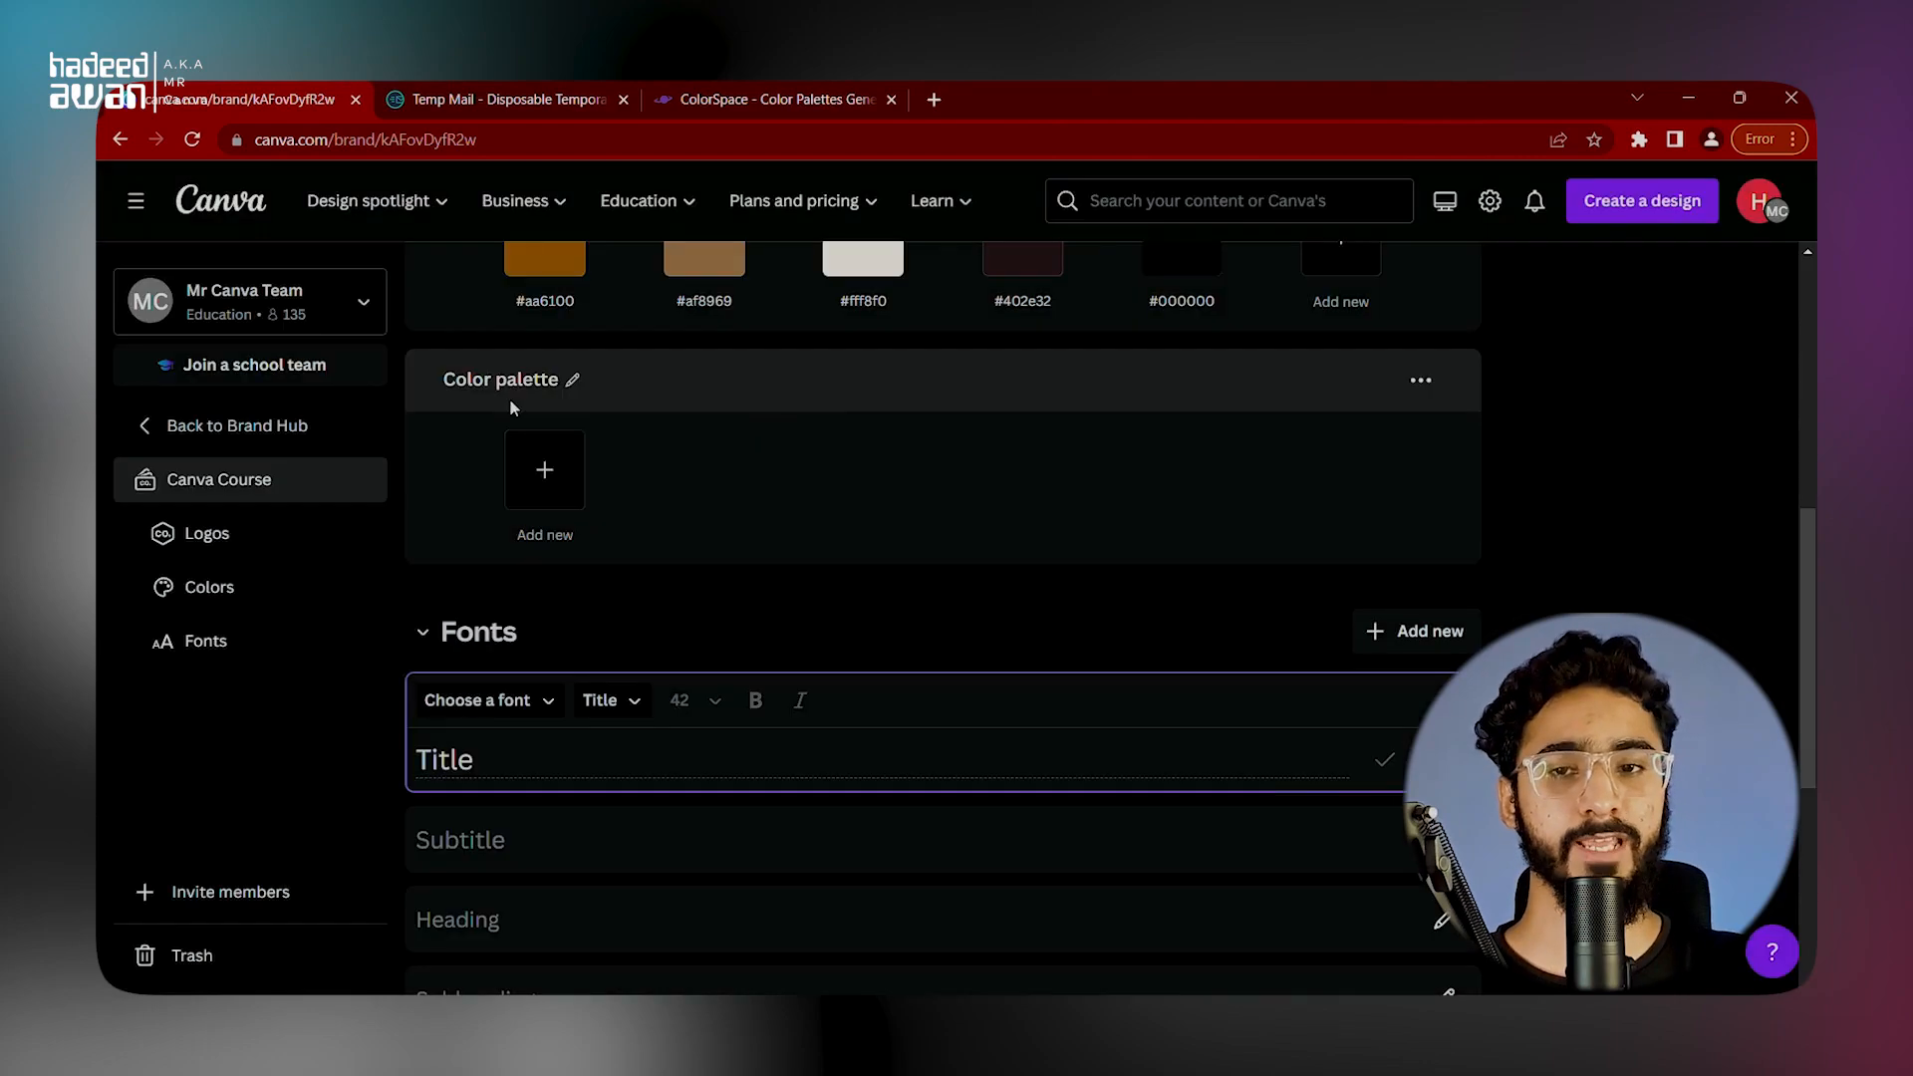
Step: Browse the team's brand kits in the Brand Hub and return to the Canva Course kit
{"action": "left_click", "coordinate": [276, 424]}
{"action": "scroll", "coordinate": [1045, 742], "scroll_direction": "down", "scroll_amount": 20}
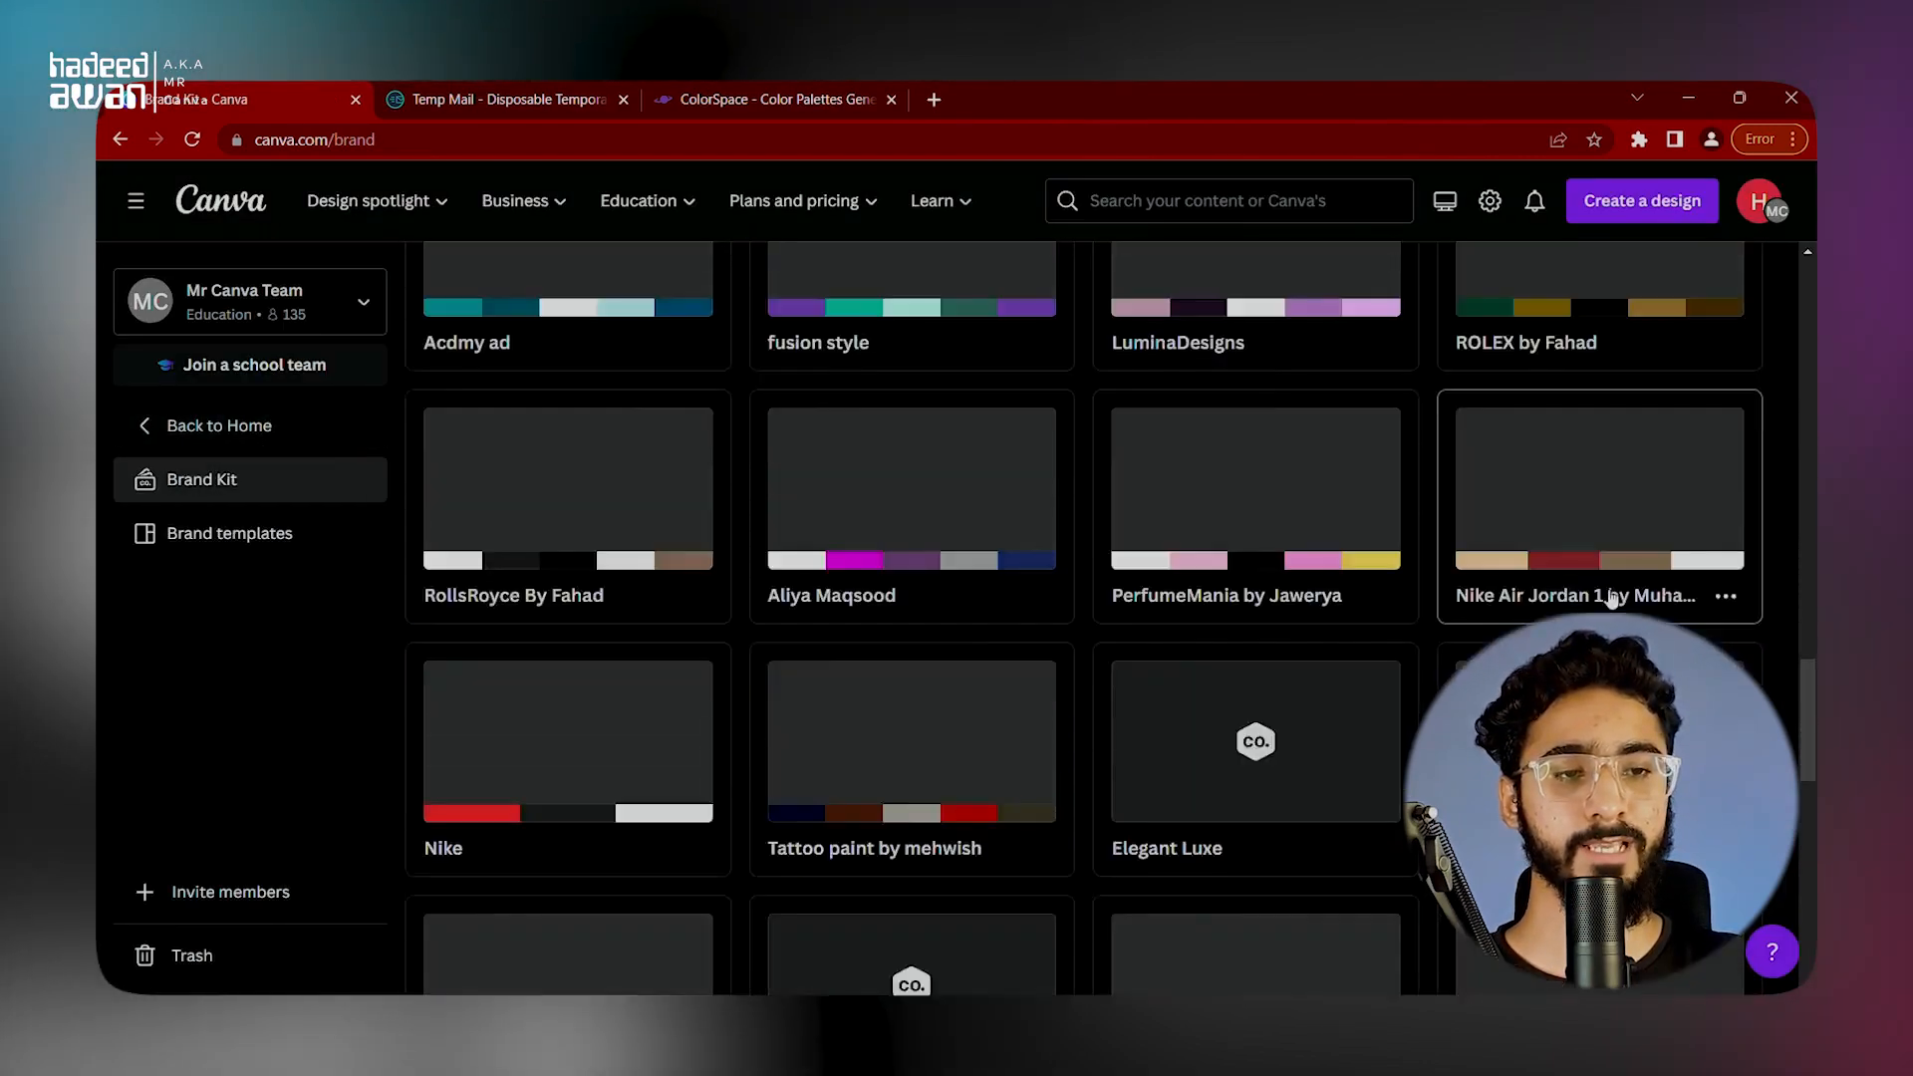
{"action": "scroll", "coordinate": [1045, 742], "scroll_direction": "up", "scroll_amount": 5}
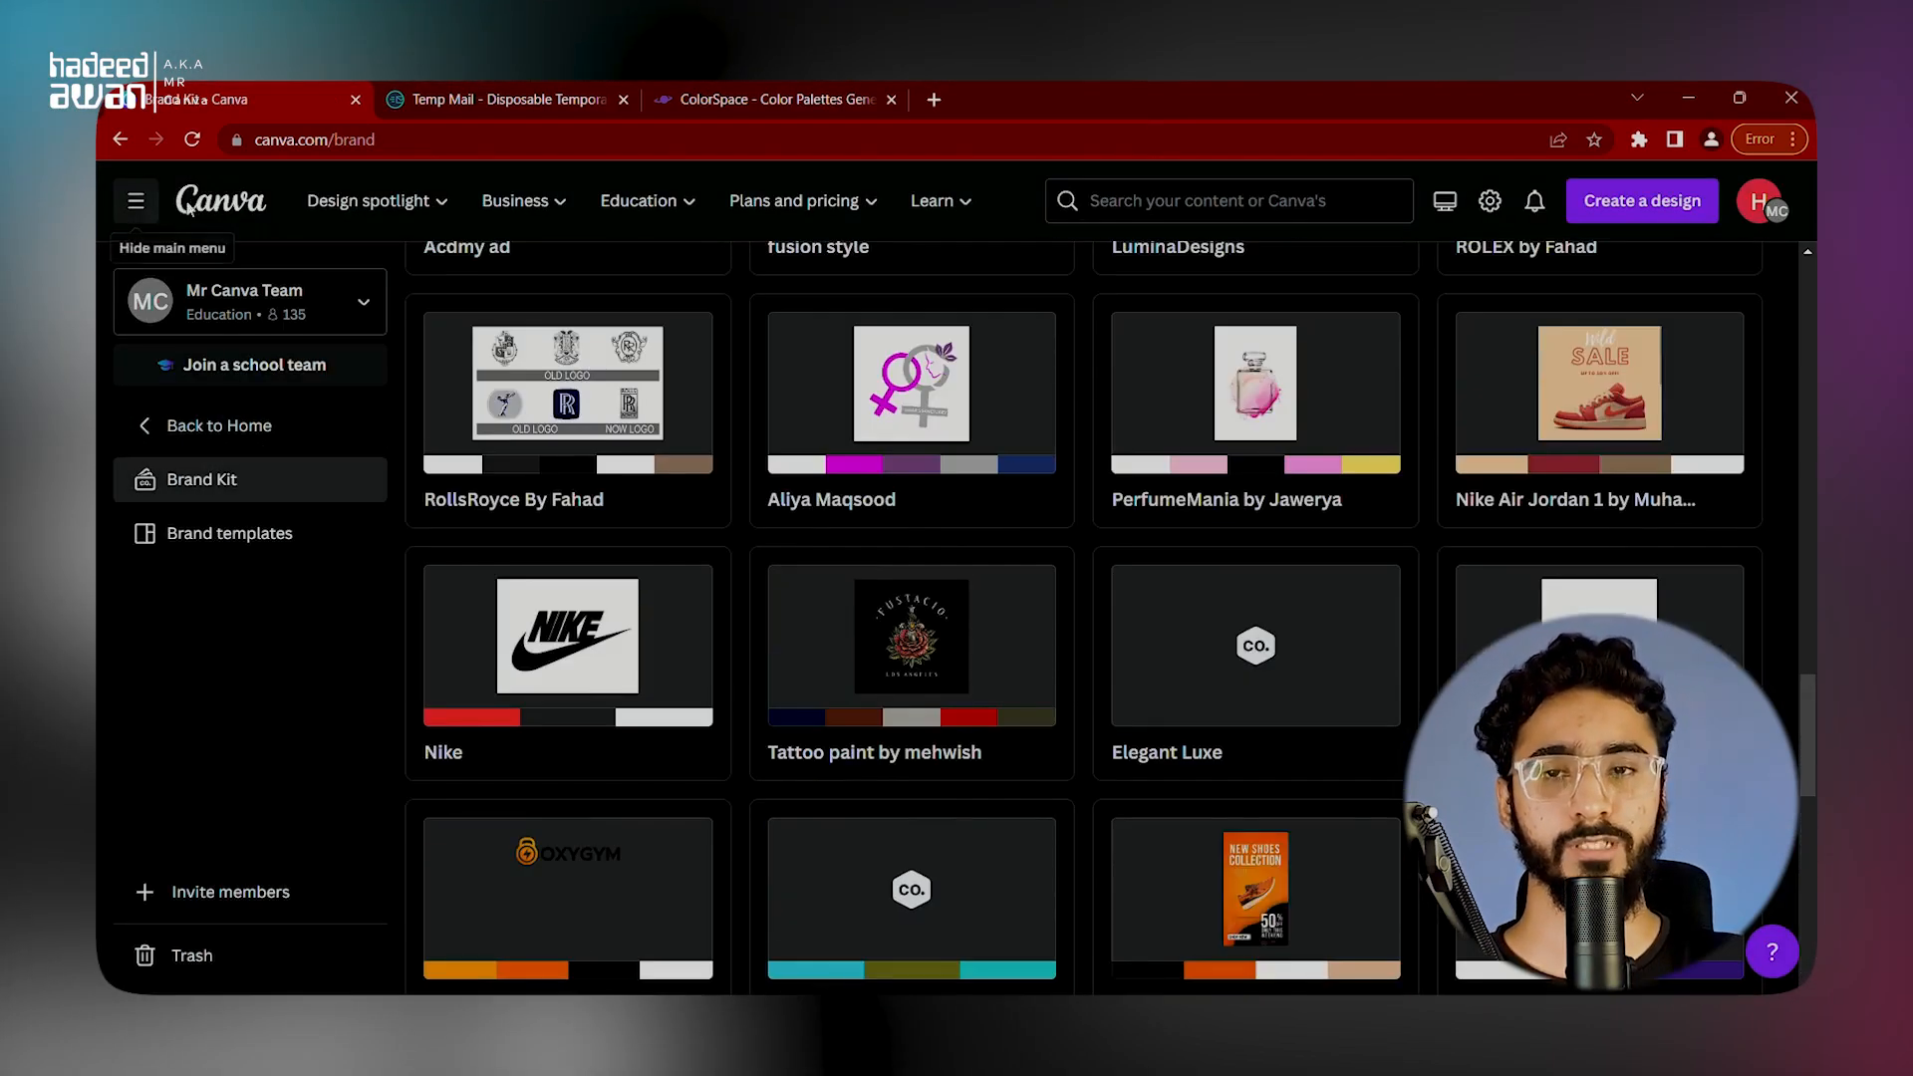
{"action": "left_click", "coordinate": [118, 140]}
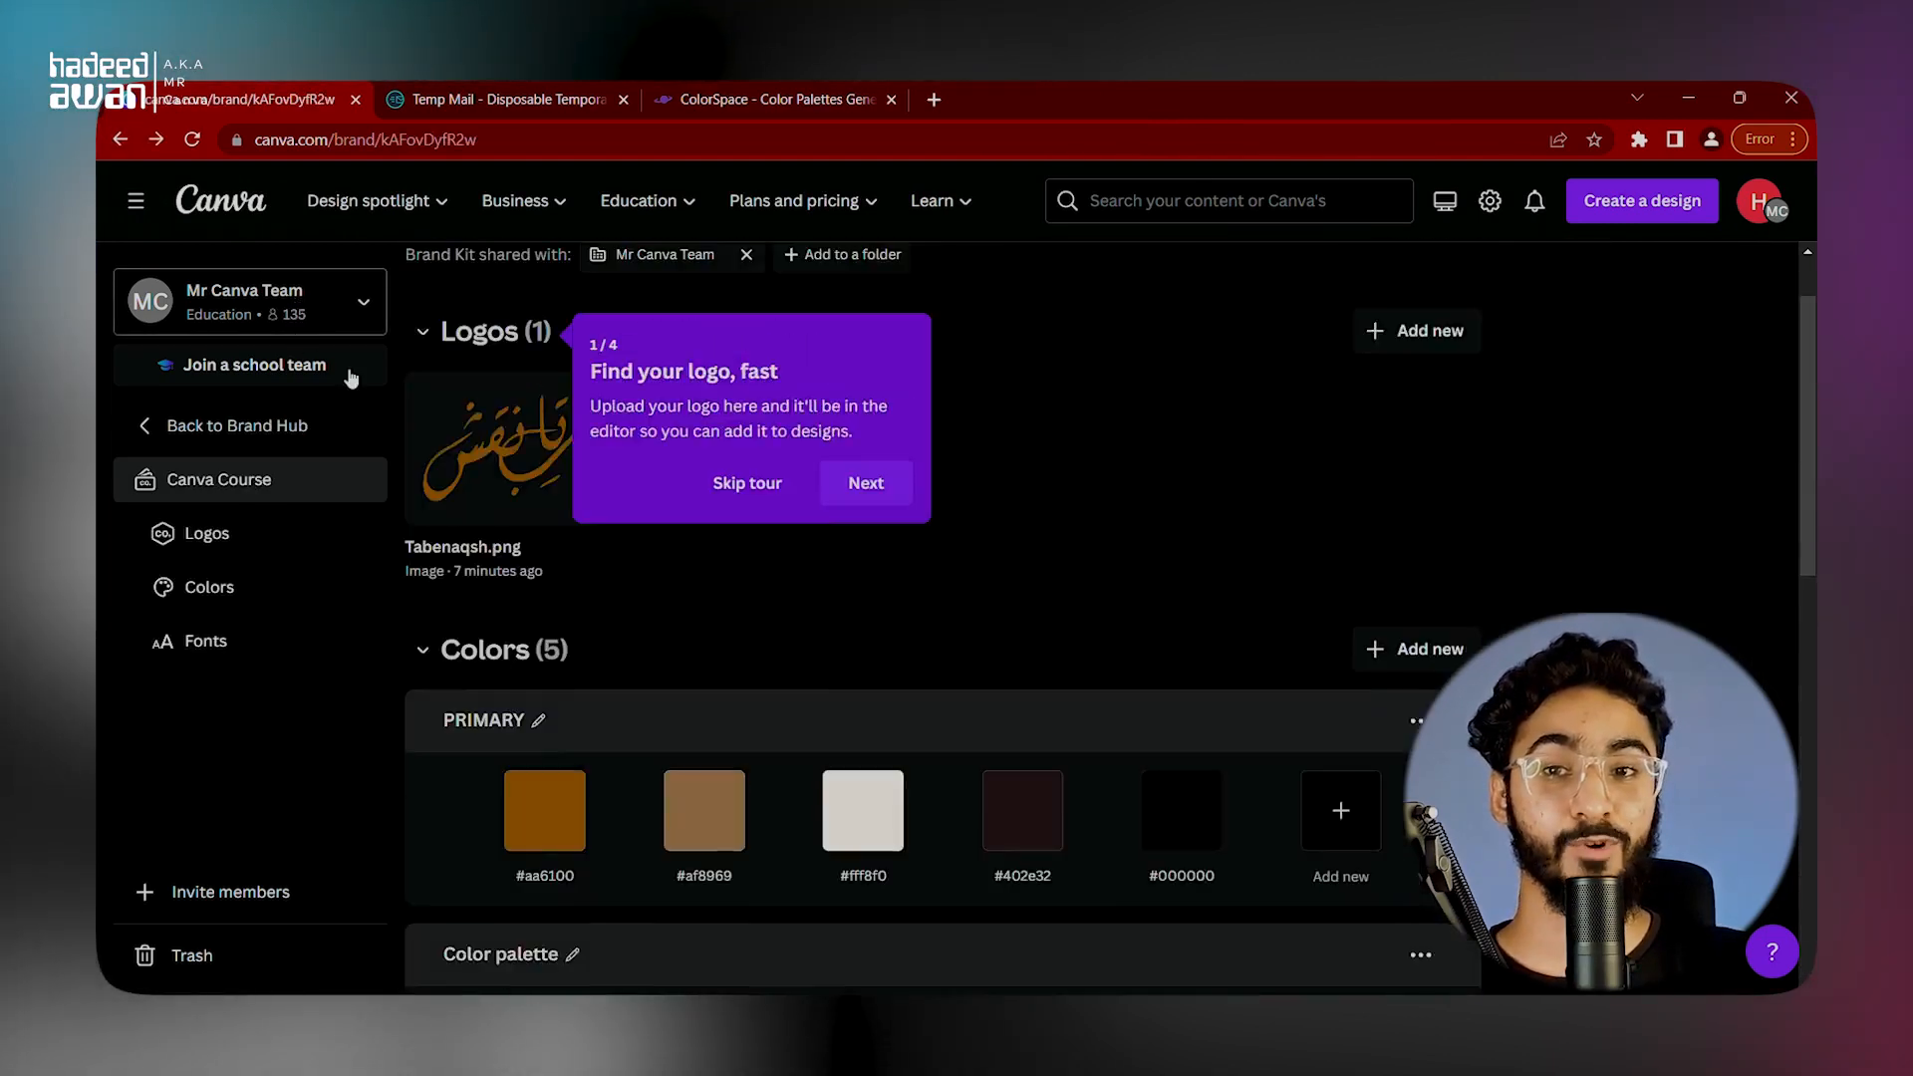
Step: Leave the brand kit, view the Apps page, and return to the Canva home page
{"action": "left_click", "coordinate": [247, 207]}
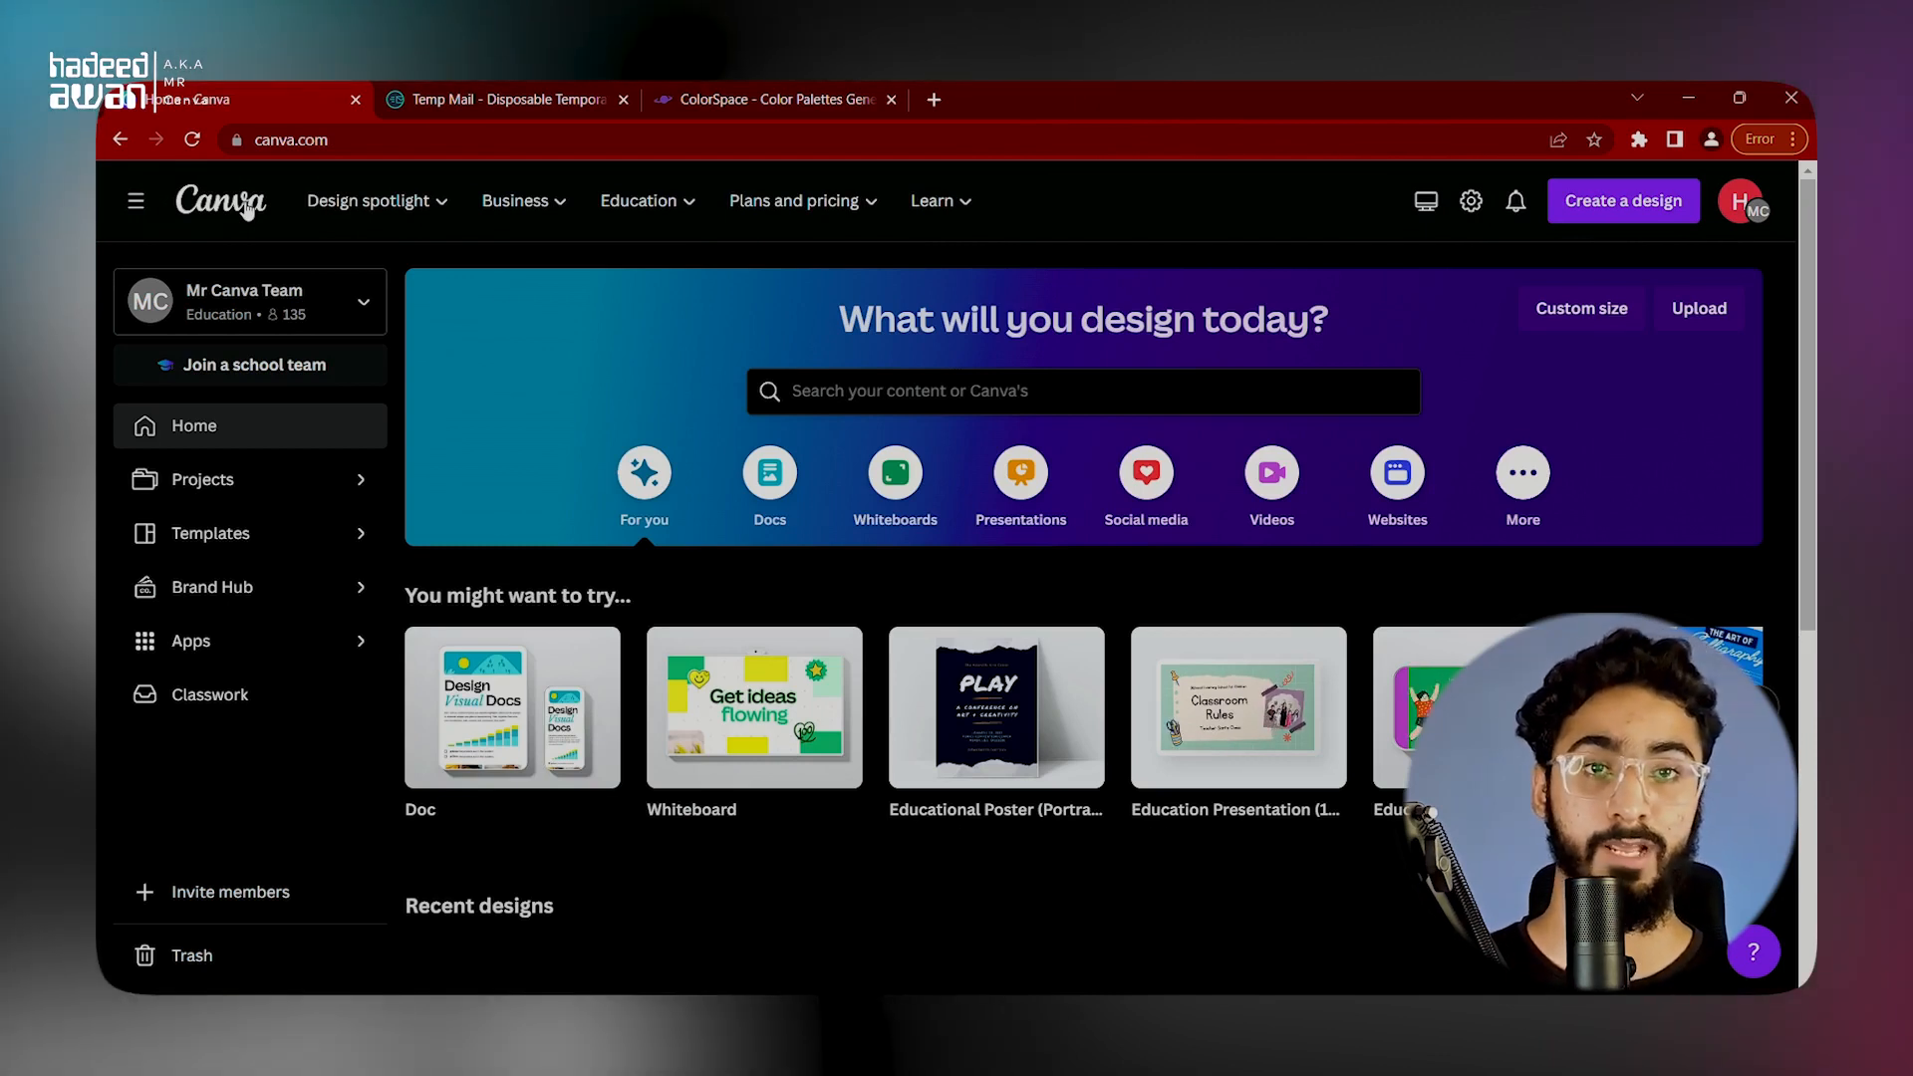
{"action": "left_click", "coordinate": [293, 645]}
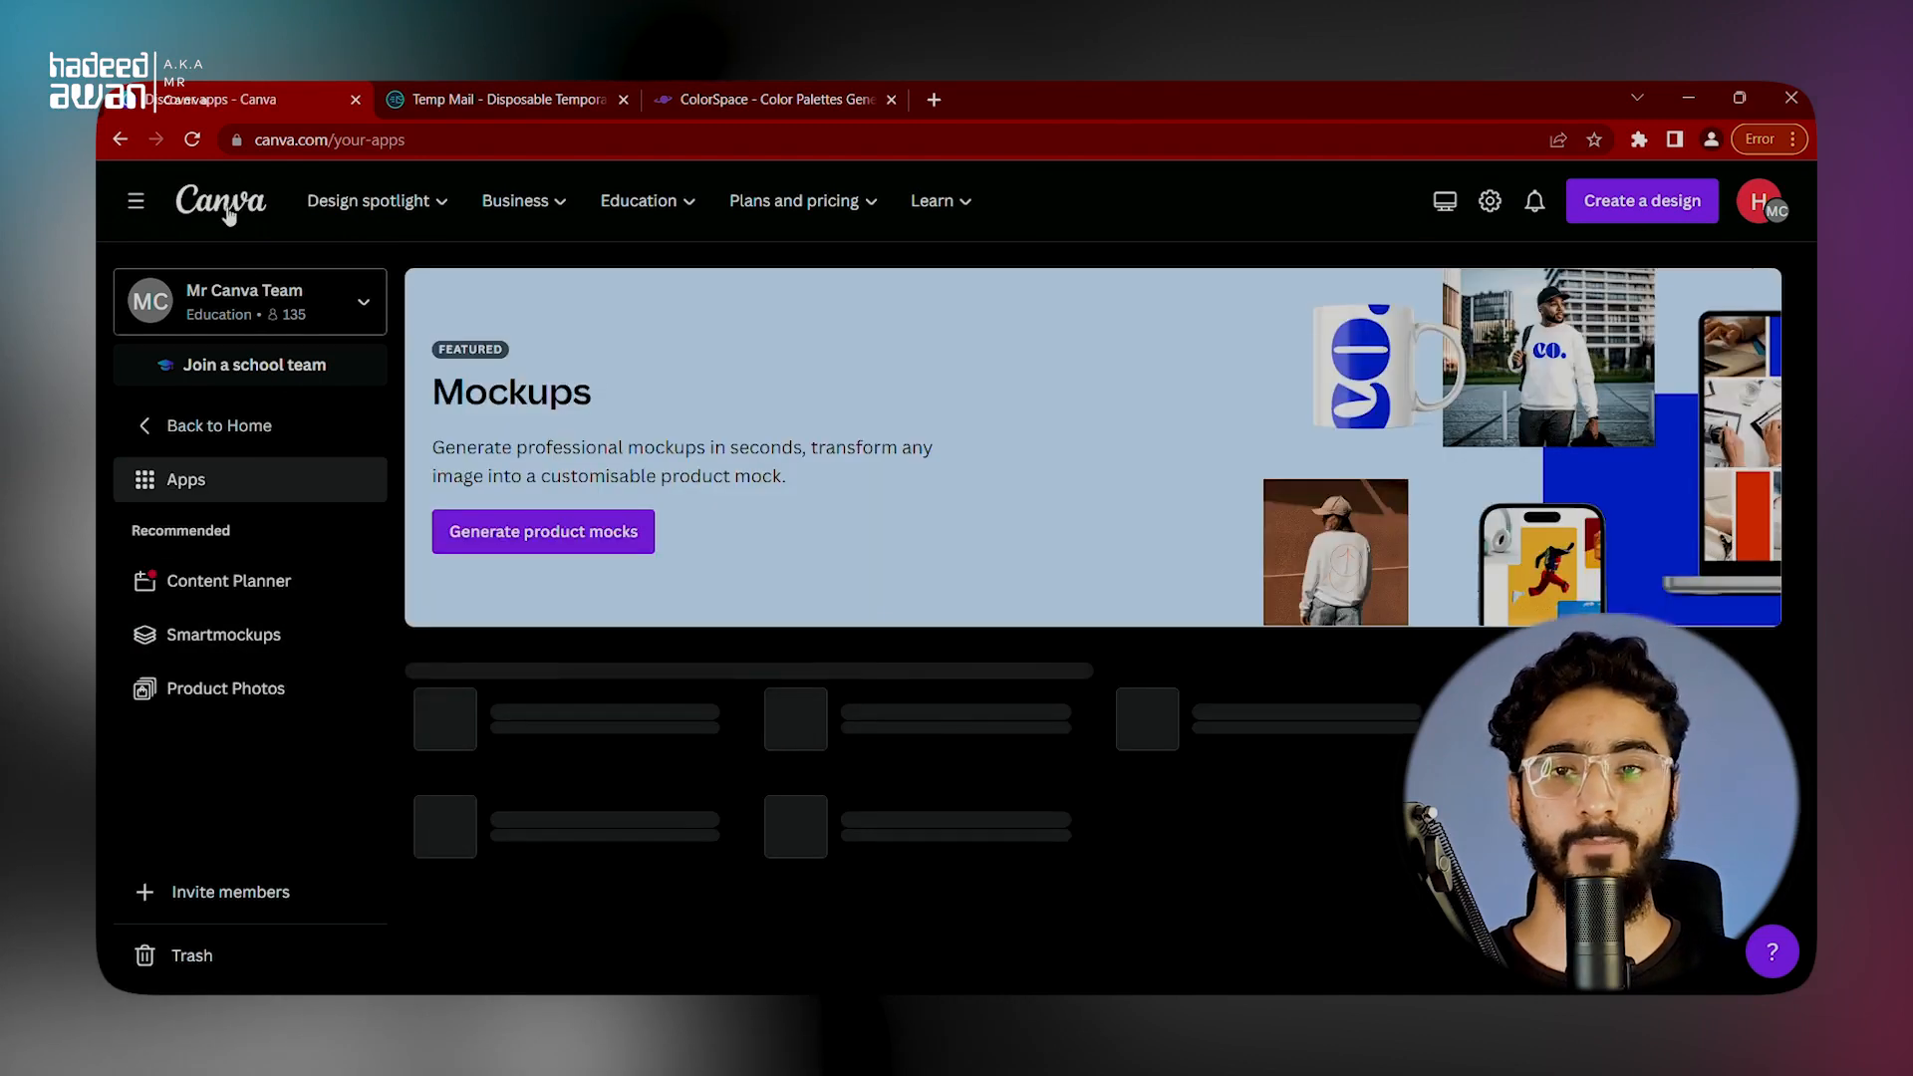
{"action": "left_click", "coordinate": [228, 215]}
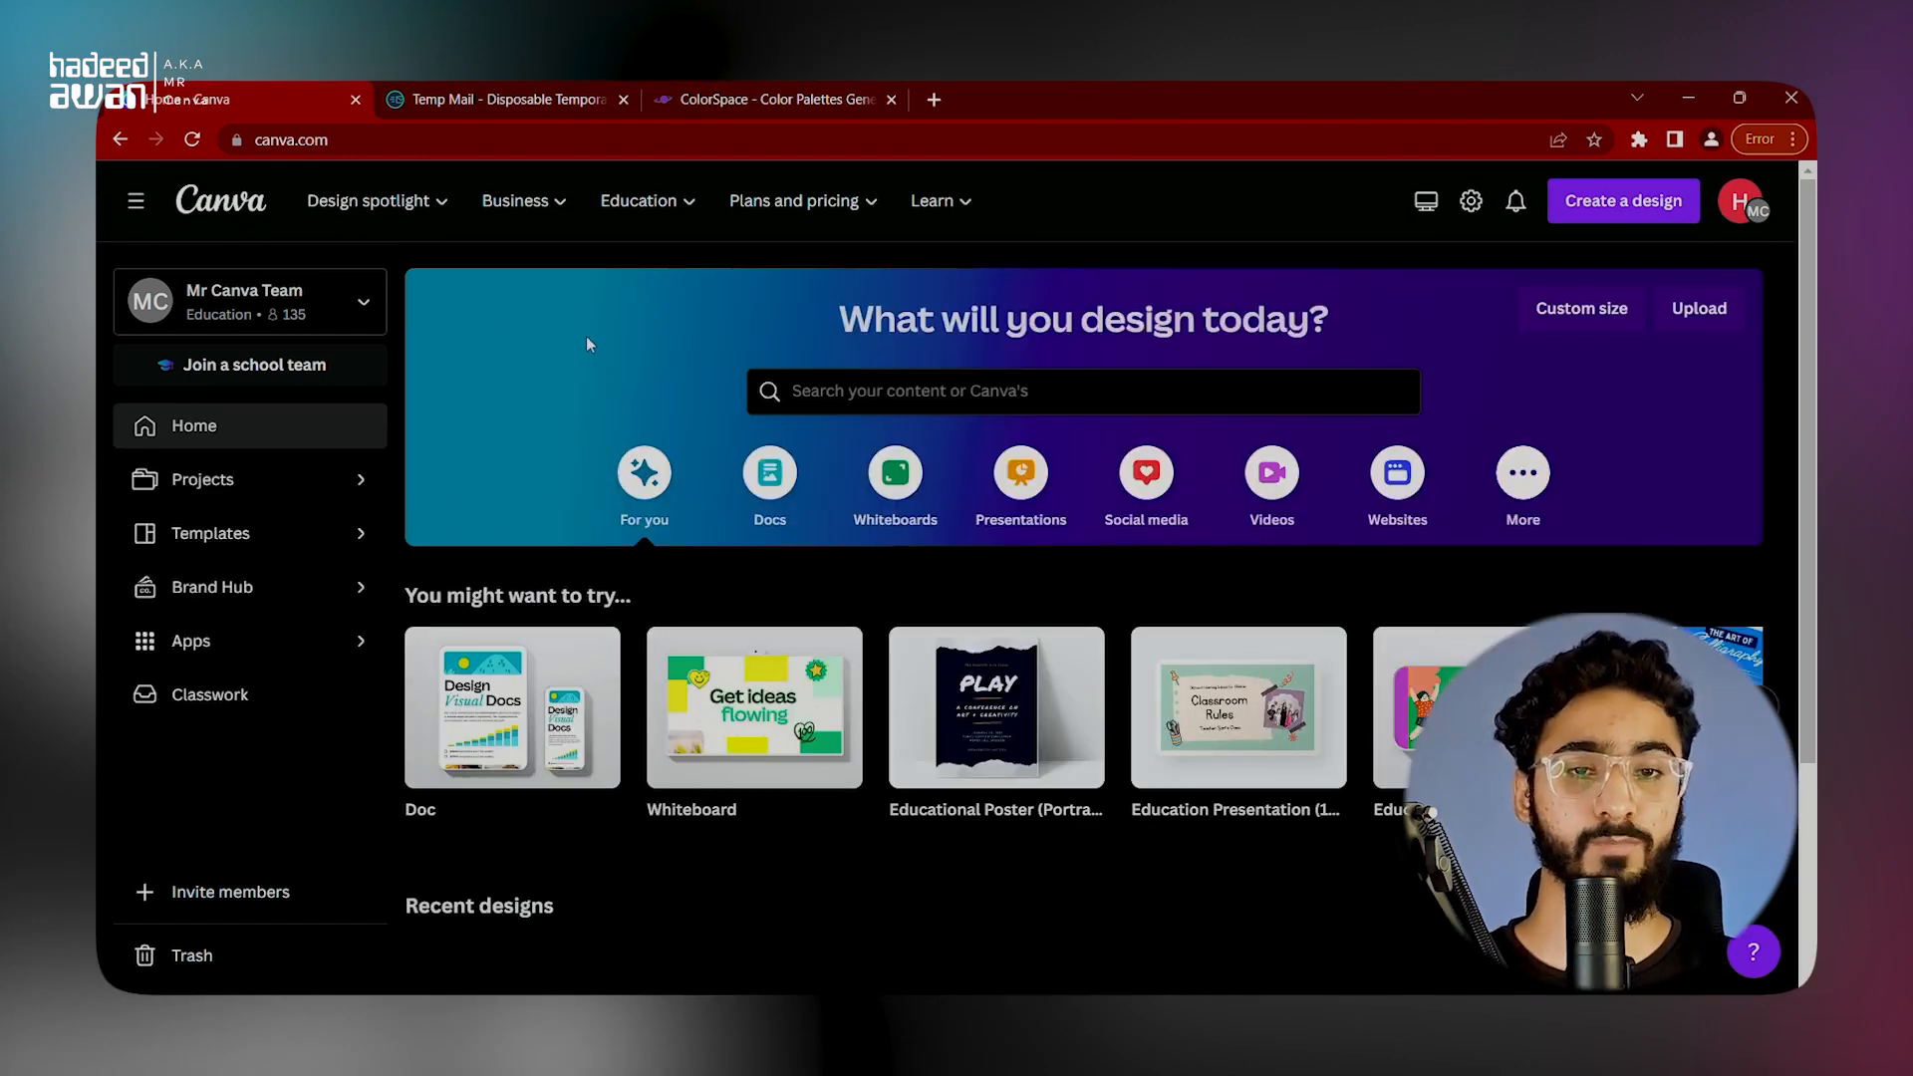